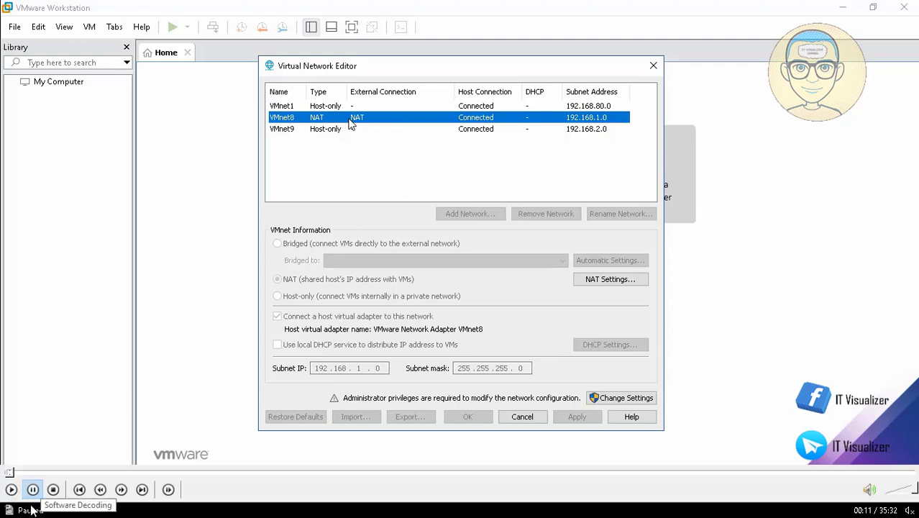
Step: Replay the network demo to see VMnet8 as NAT with subnet 192.168.1.0, mask 255.255.255.0
left_click(12, 490)
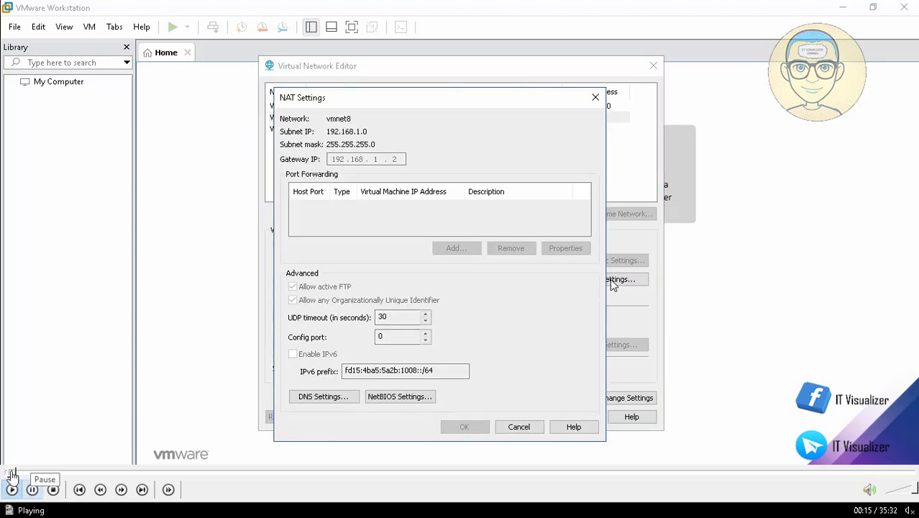
left_click(7, 472)
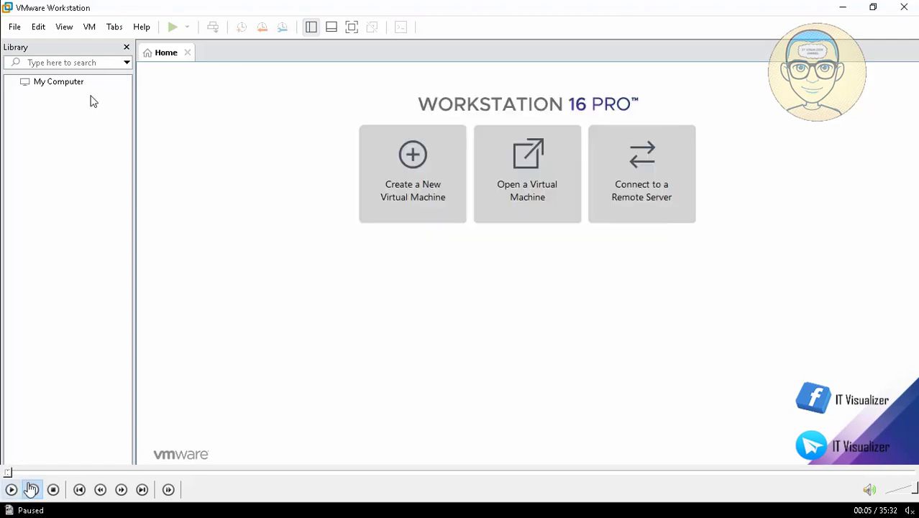
left_click(10, 490)
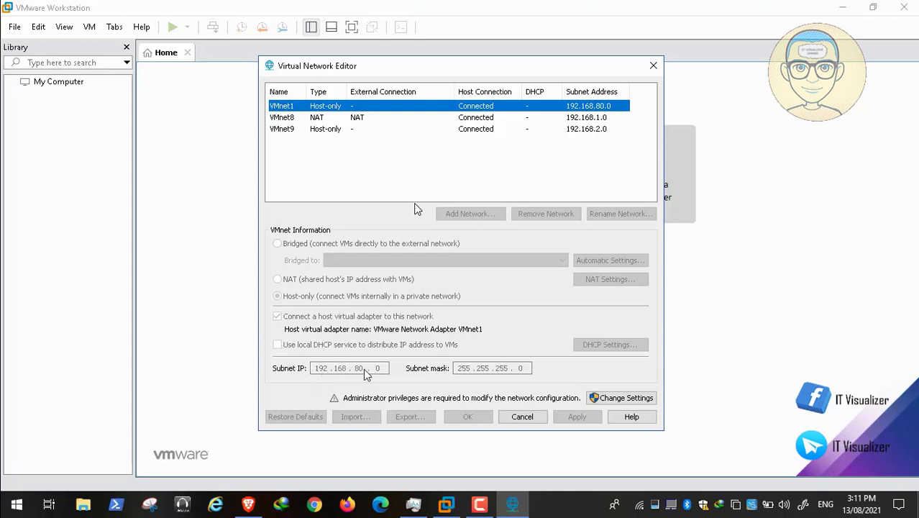
left_click(12, 490)
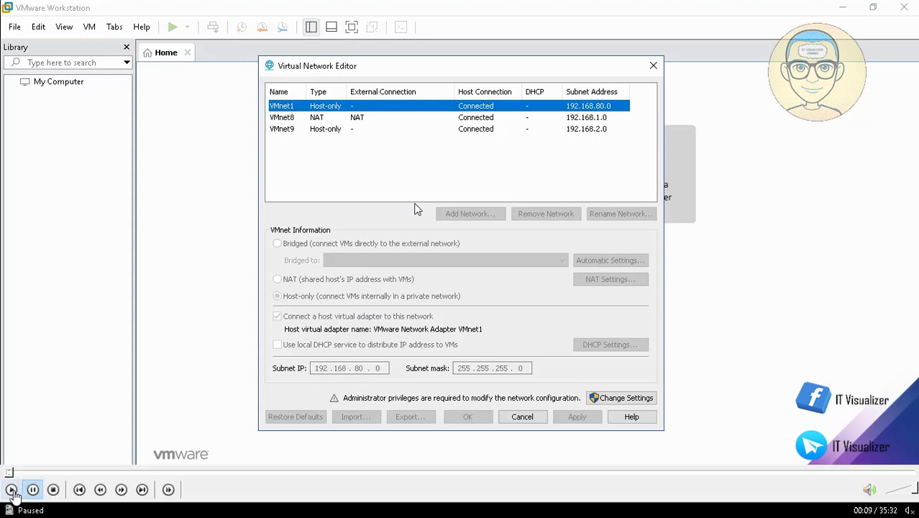
left_click(12, 489)
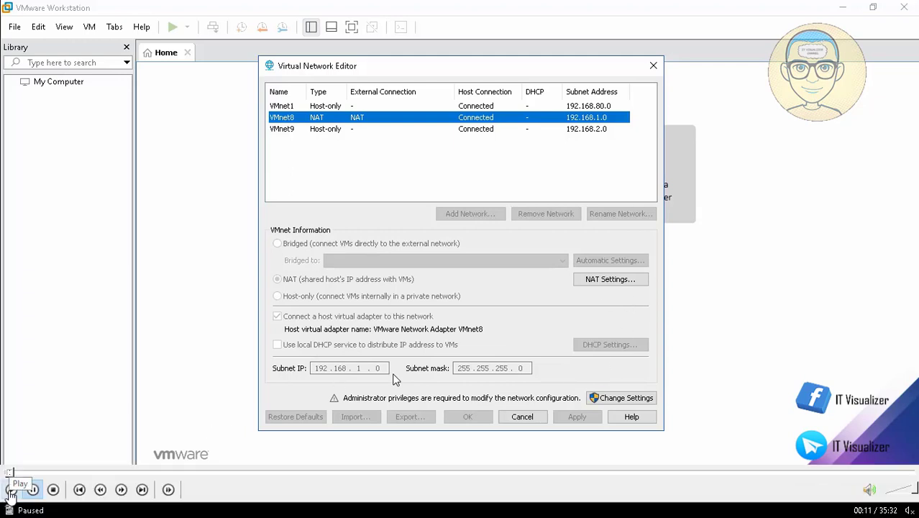
Step: Follow the tutorial into VMnet8's NAT Settings, showing gateway IP 192.168.1.2
left_click(10, 494)
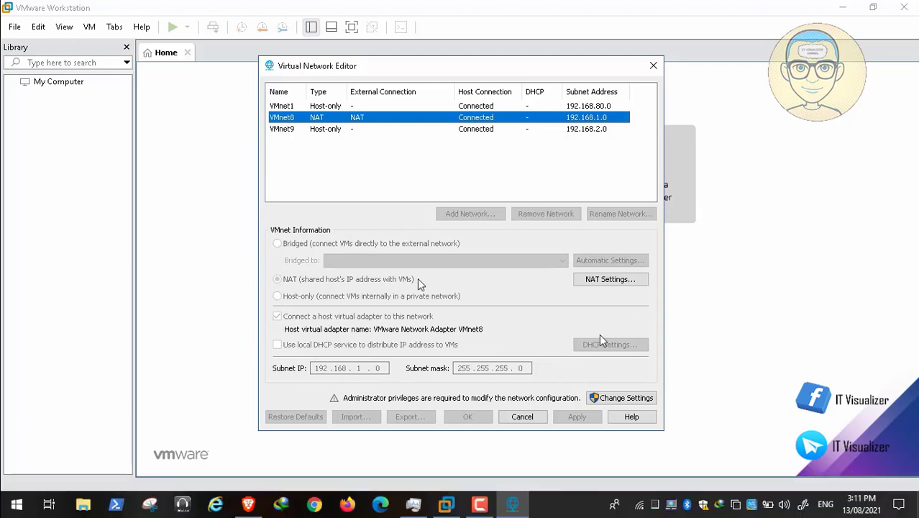
mouse_move(109, 479)
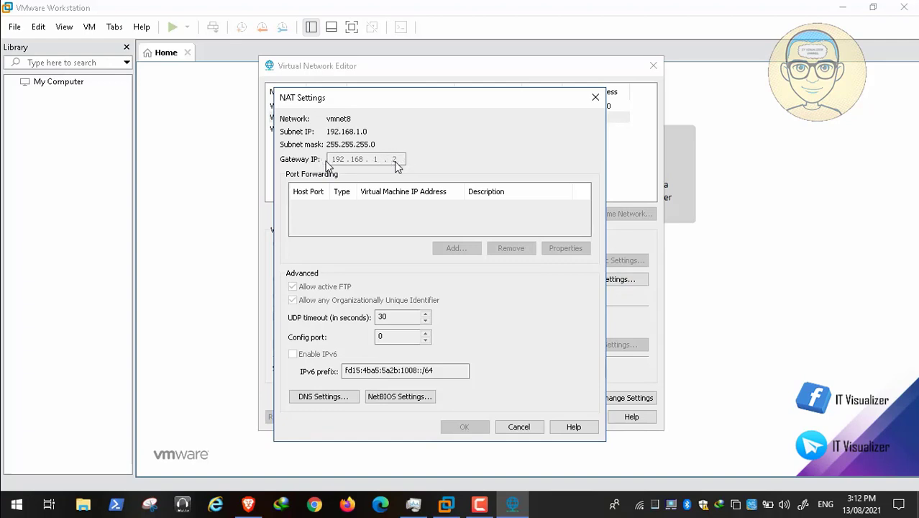
mouse_move(771, 492)
Step: Advance the New Virtual Machine Wizard past the welcome and OS pages and clear the suggested name
left_click(11, 492)
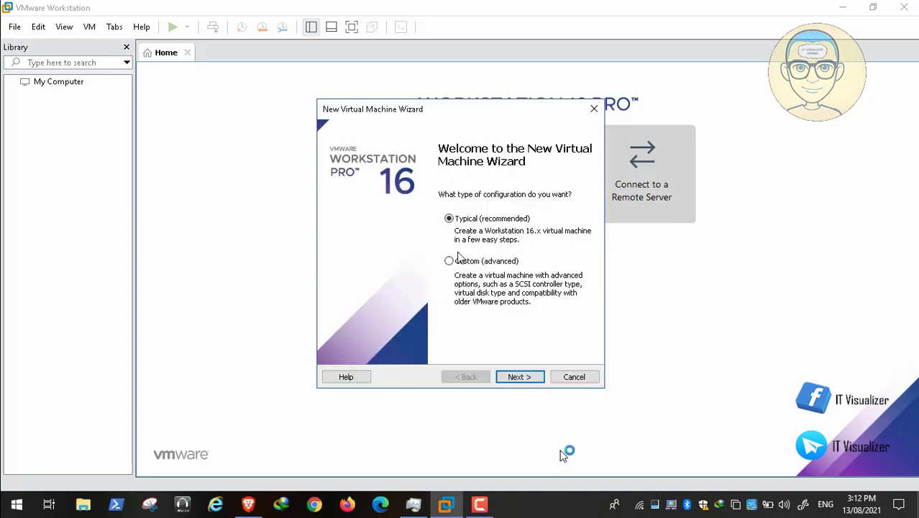
left_click(526, 376)
left_click(528, 379)
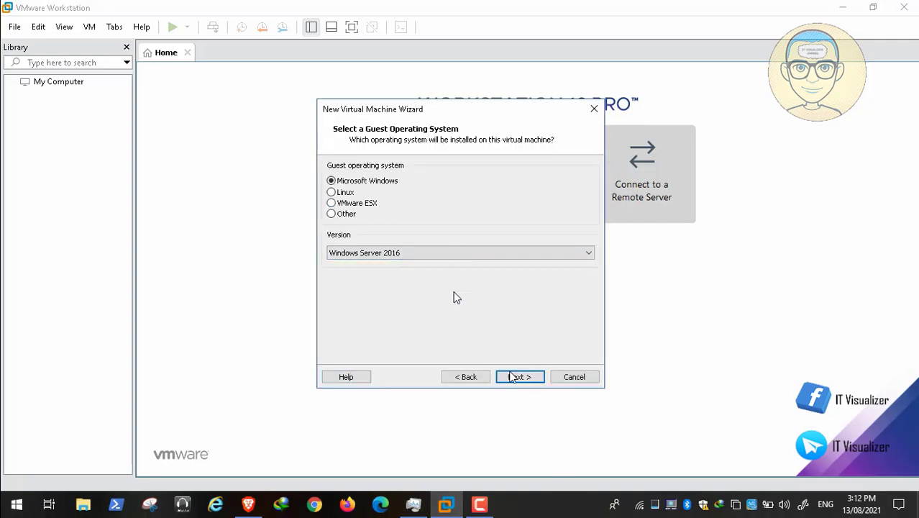
left_click(526, 380)
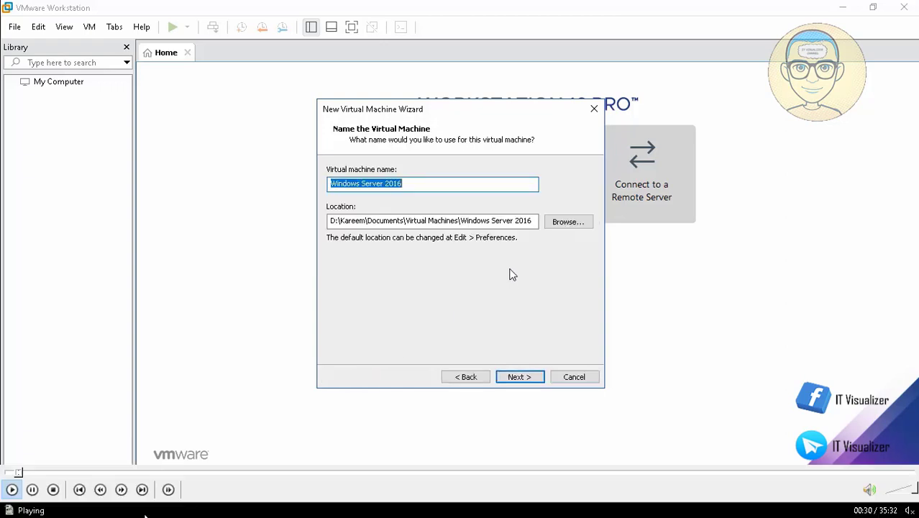
key("BackSpace")
Step: Name the machine RACC01, then return to the 60 GB disk capacity page
left_click(32, 489)
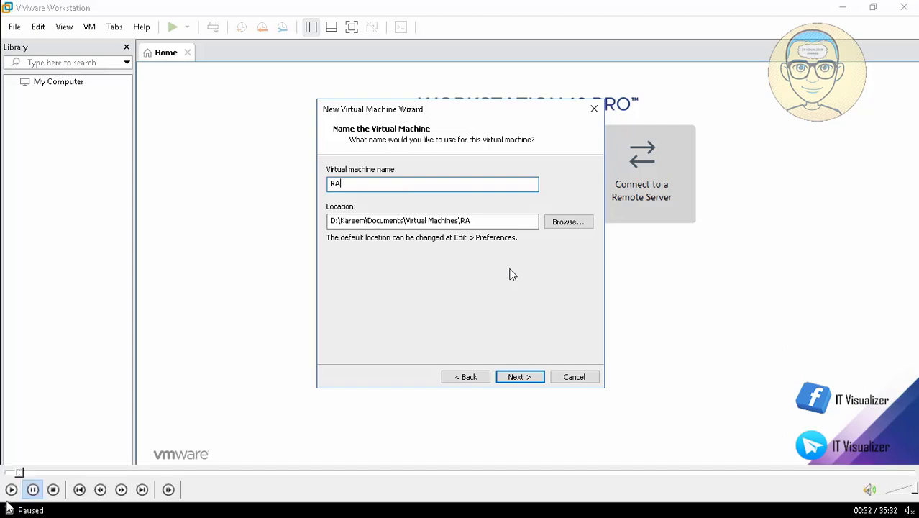
left_click(11, 489)
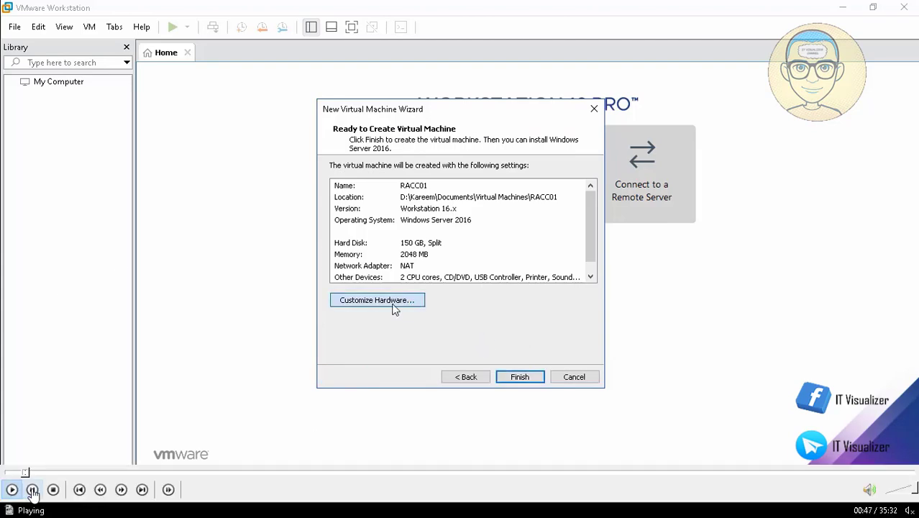
left_click(33, 490)
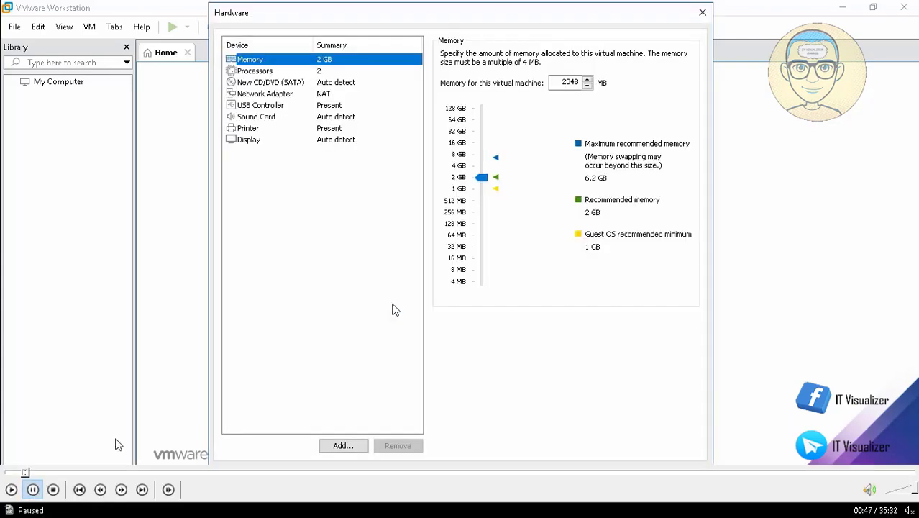
left_click(23, 474)
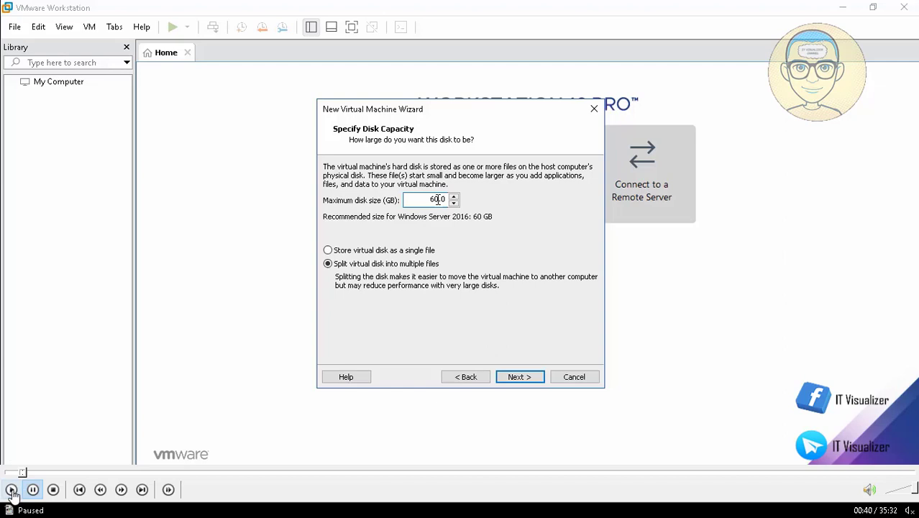
Step: Set the maximum disk size to 150 GB, split into multiple files, and accept it
left_click(11, 489)
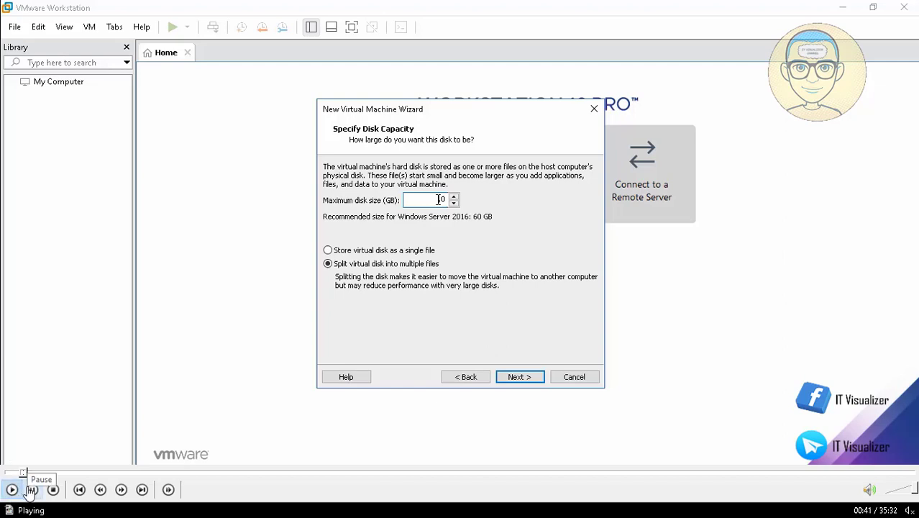
left_click(32, 489)
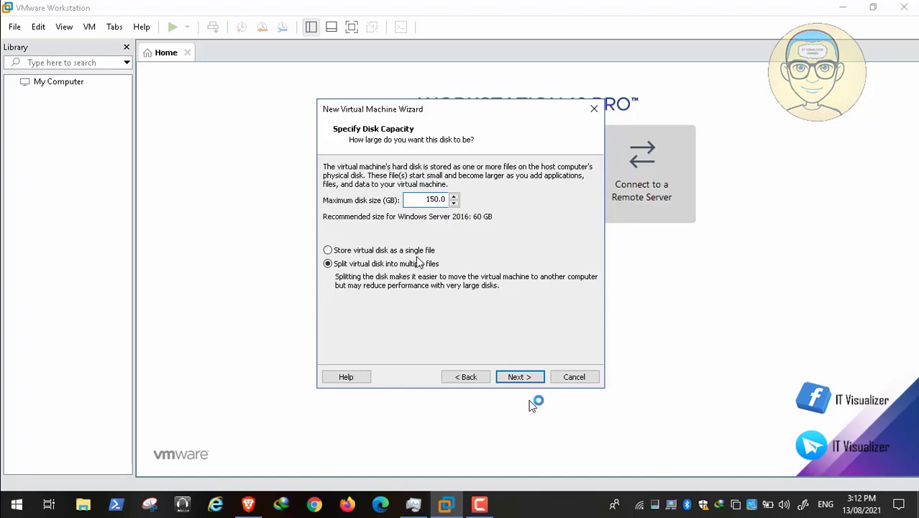
left_click(523, 375)
Step: Continue past the summary into Customize Hardware, reducing memory to 1 GB
left_click(523, 376)
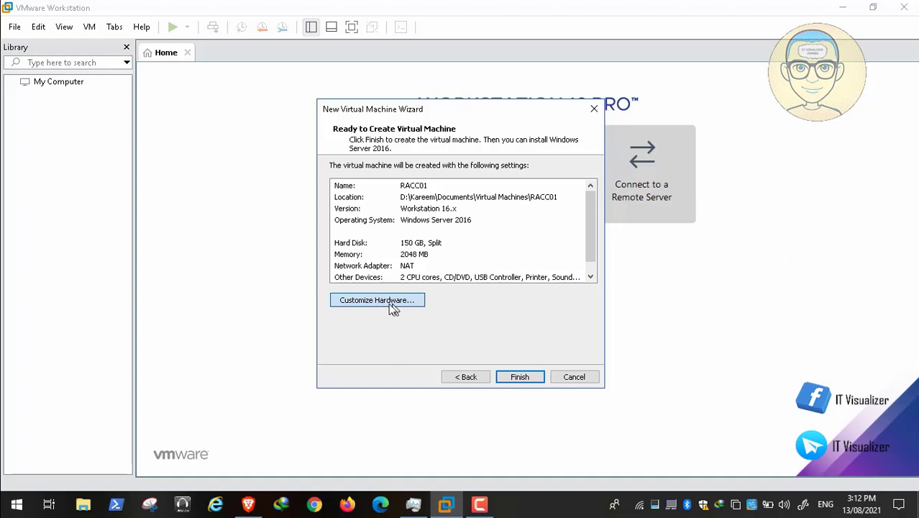
mouse_move(113, 476)
left_click(11, 489)
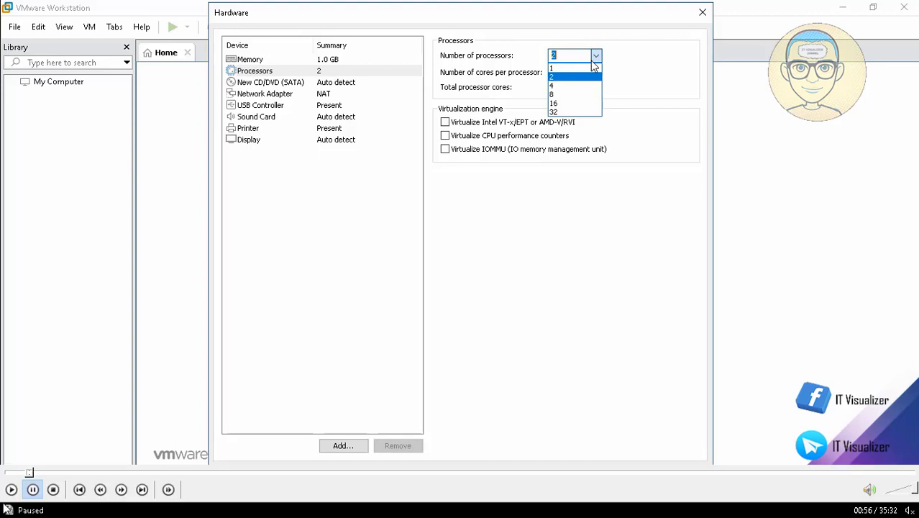
Step: Use 1 processor and put the network adapter on the custom VMnet8 (NAT) network
left_click(12, 489)
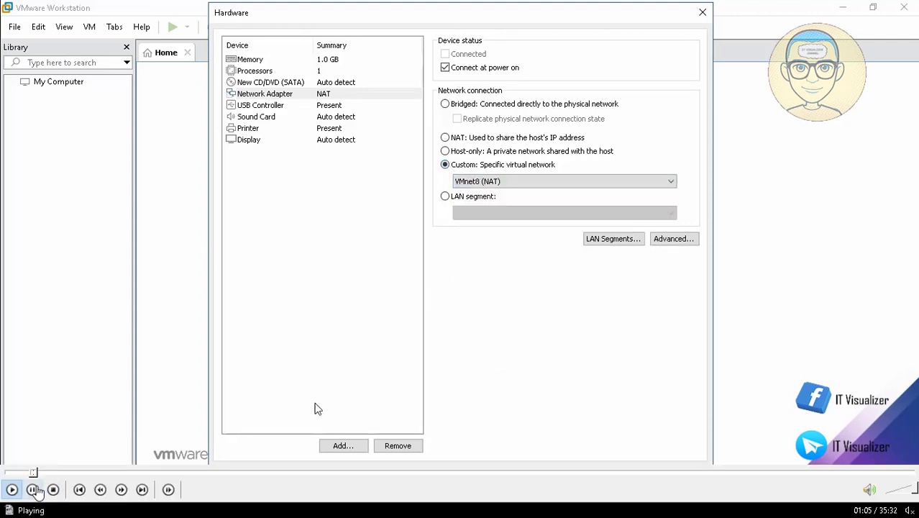
left_click(34, 489)
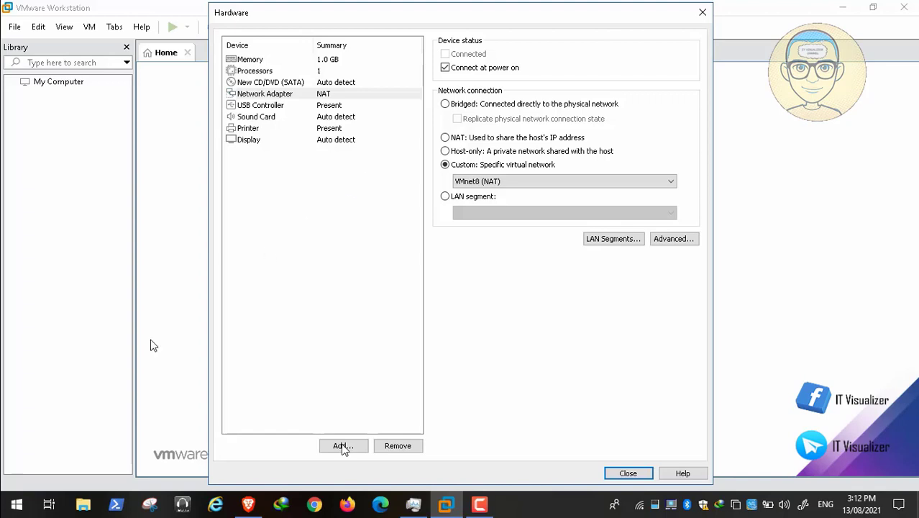
mouse_move(2, 512)
left_click(12, 491)
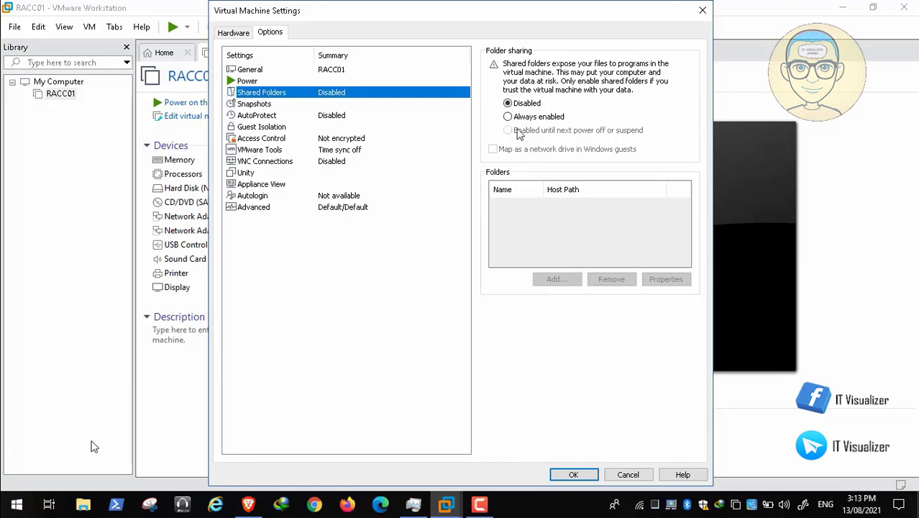
Step: Choose Always enabled for RACC01's shared folders, adding no shared folders yet
mouse_move(35, 489)
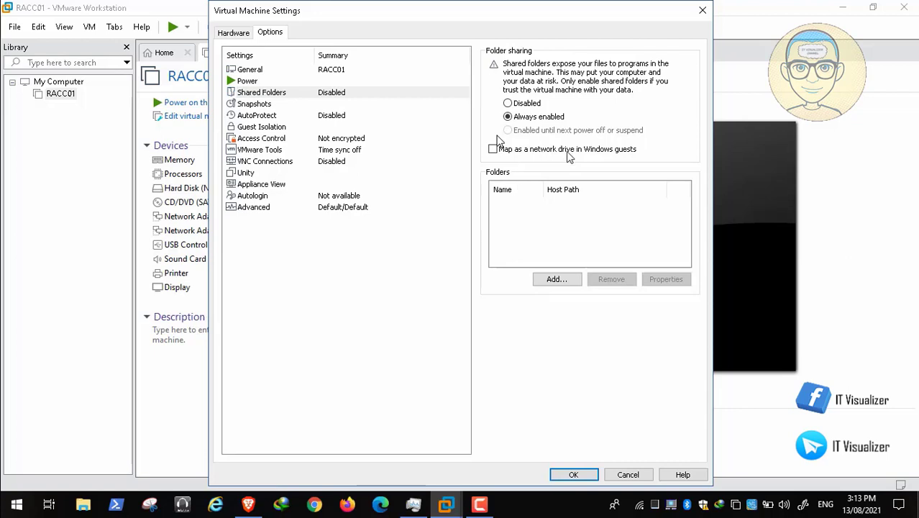
Step: Review the Snapshots options, then check hardware: 1.0 GB memory, 1 processor, 150 GB NVMe disk
left_click(11, 489)
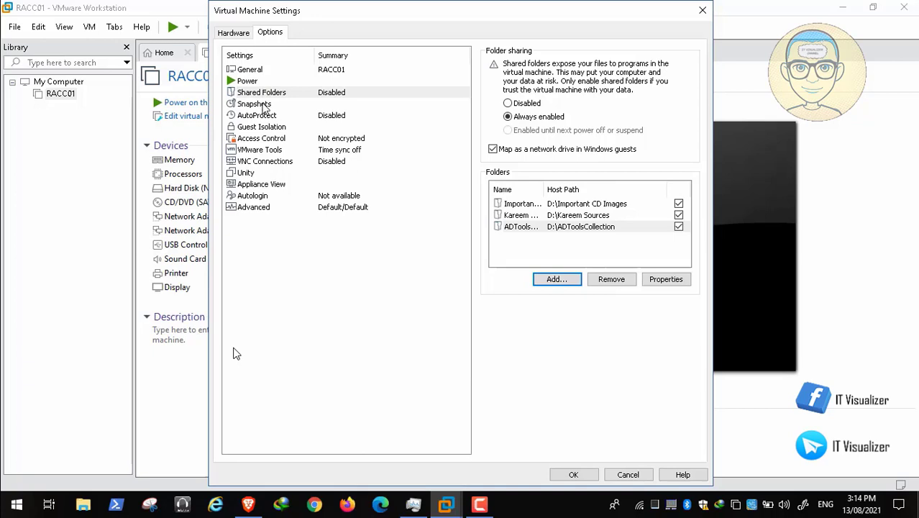
mouse_move(115, 475)
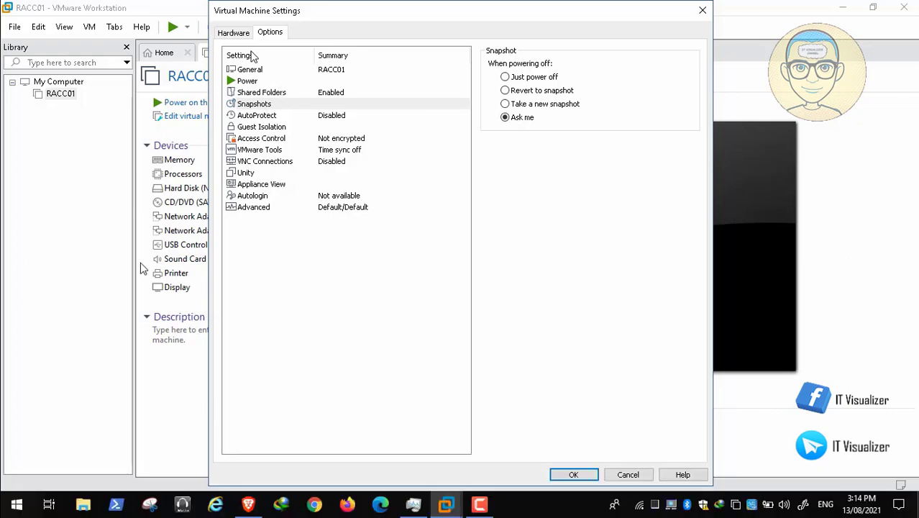
left_click(238, 34)
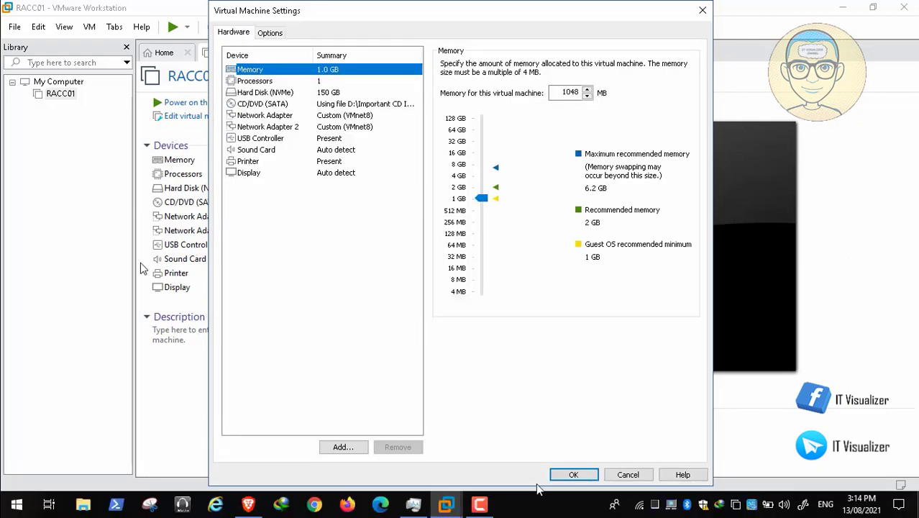
Step: Close the settings, power on RACC01 and boot it from the installation disc
left_click(581, 476)
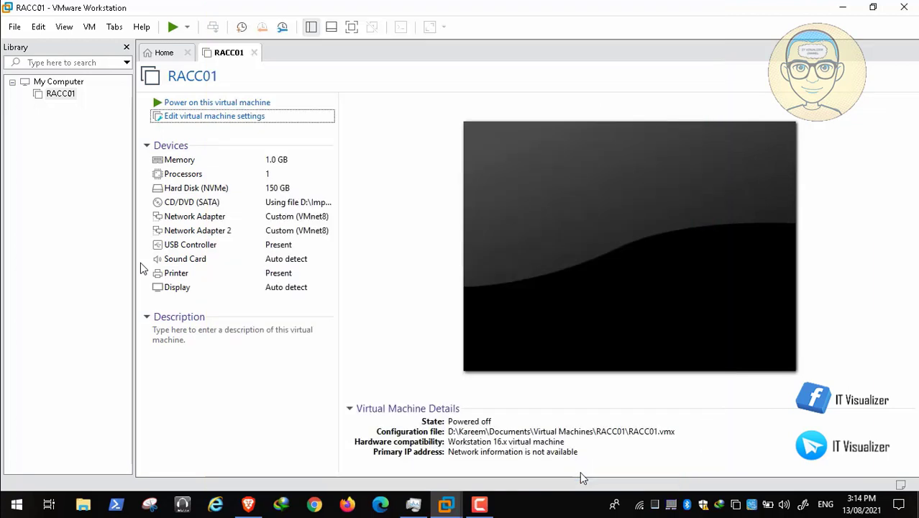
left_click(253, 105)
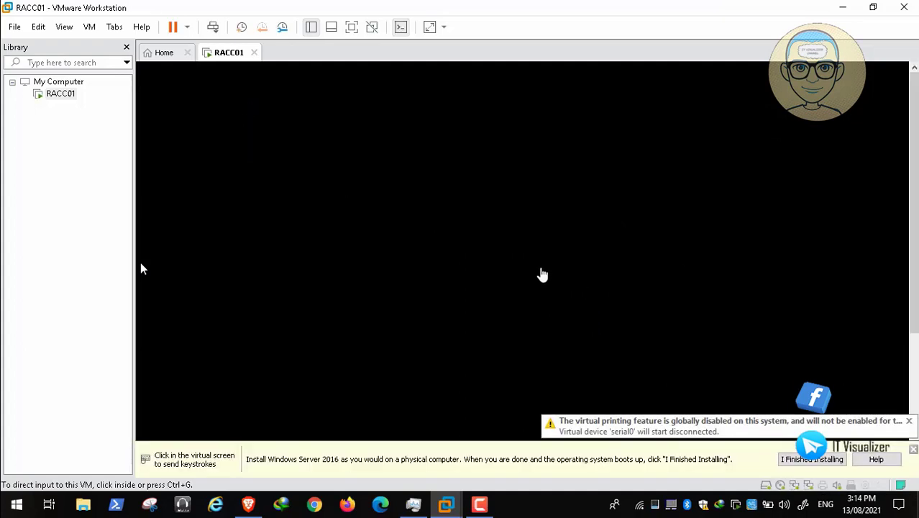
left_click(915, 450)
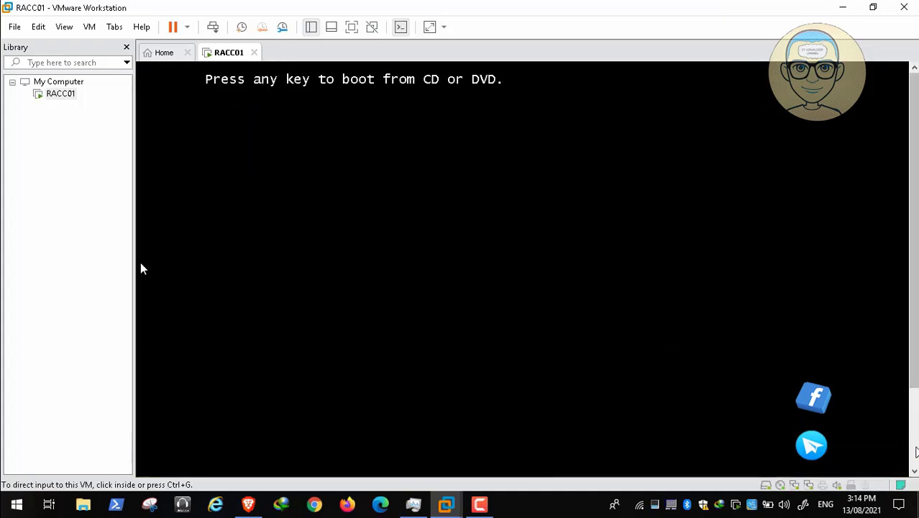
left_click(532, 231)
key("Return")
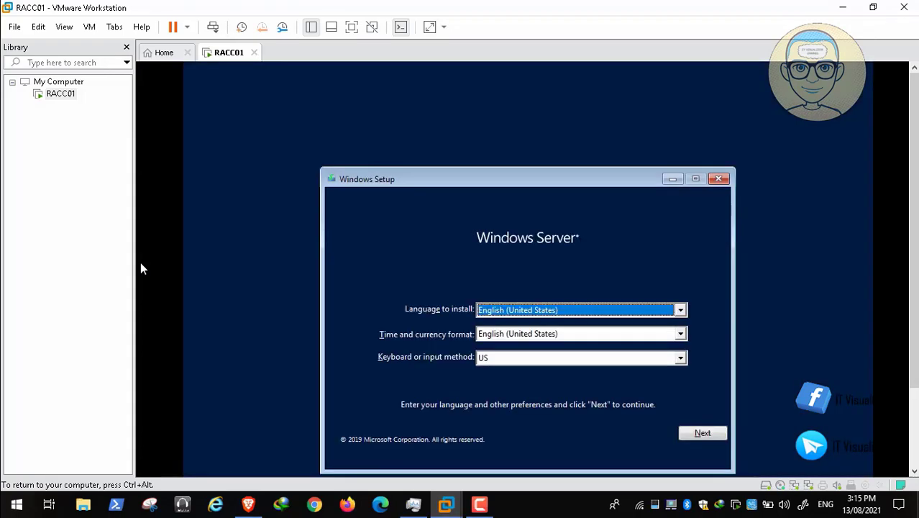
Step: Accept the language and keyboard settings and begin the Windows Server installation
left_click(703, 433)
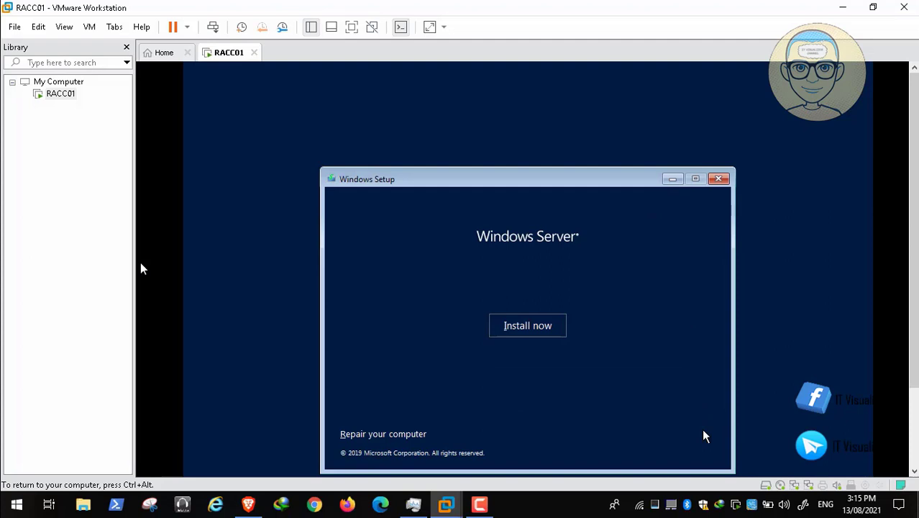
left_click(507, 327)
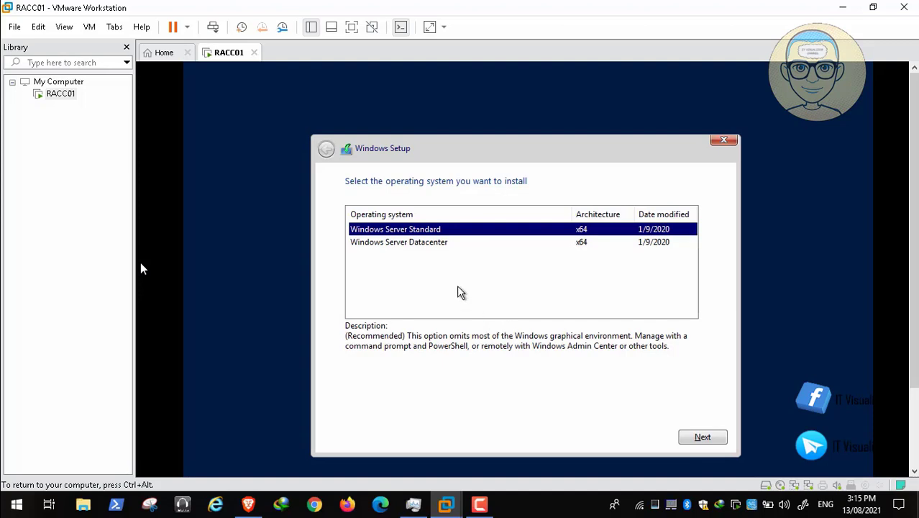
Step: Choose Windows Server Datacenter and start installing it onto RACC01's 150.0 GB unallocated drive
left_click(434, 242)
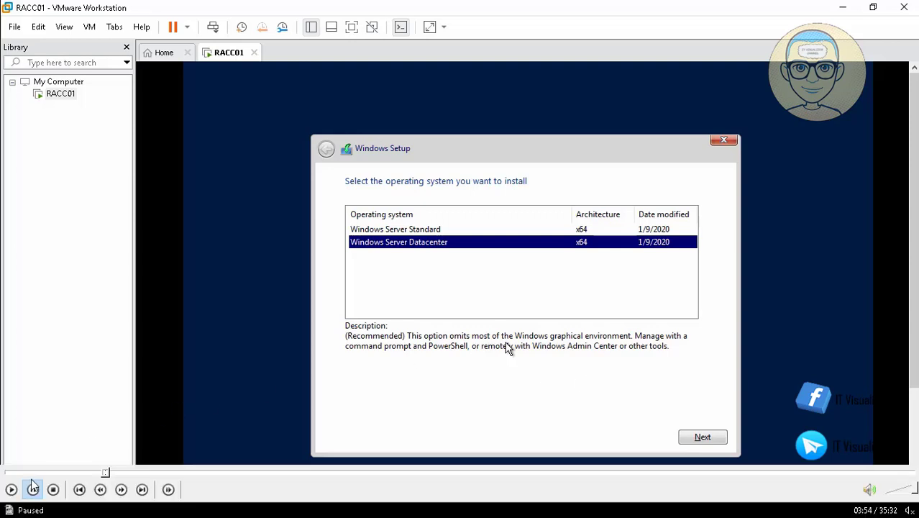
left_click(11, 490)
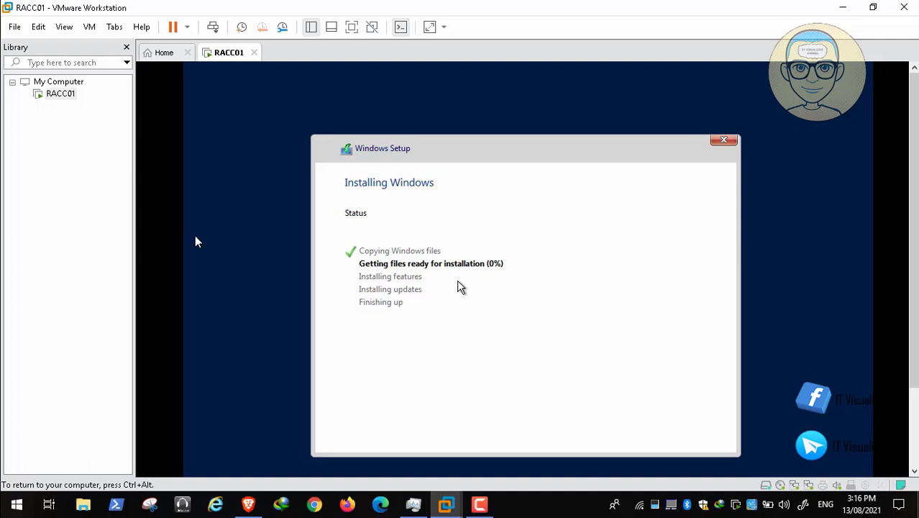
Step: Restart RACC01 immediately once Setup finishes its first installation phase
left_click(480, 505)
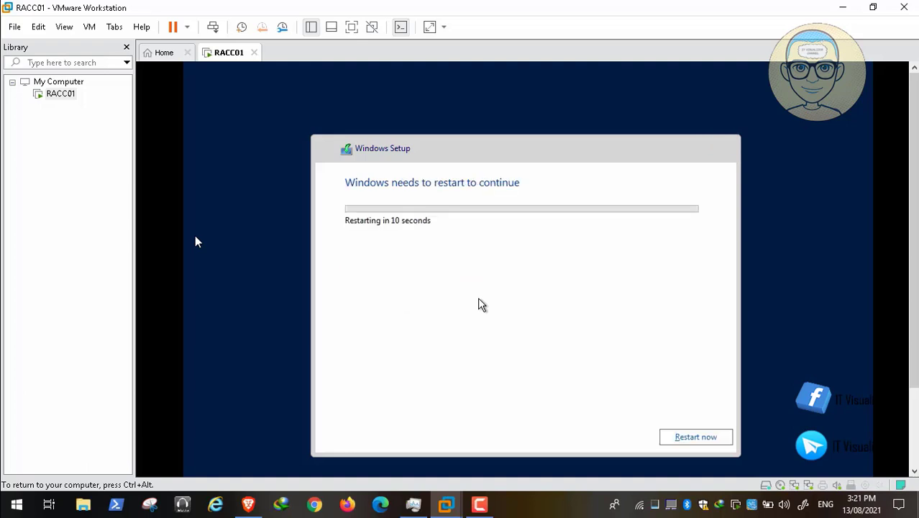
left_click(681, 438)
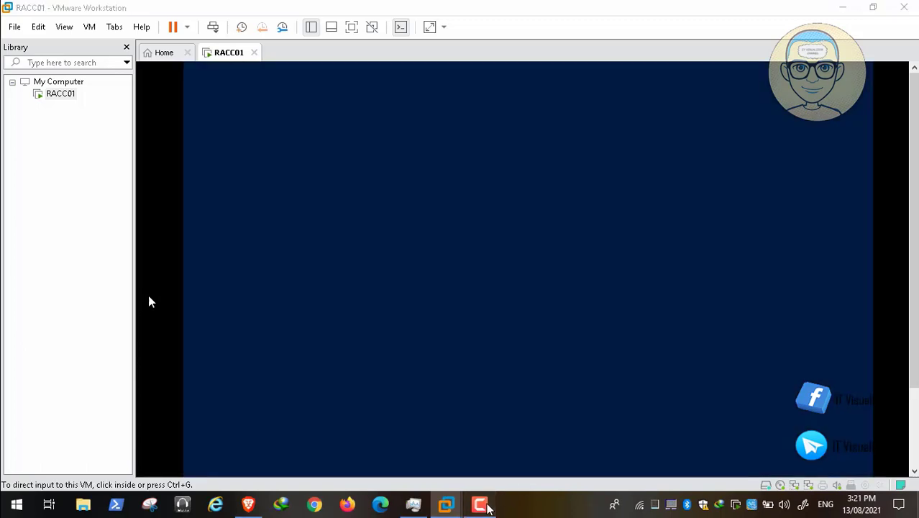
Step: Give RACC01 keyboard control at the first-logon prompt and enter a new Administrator password
left_click(480, 505)
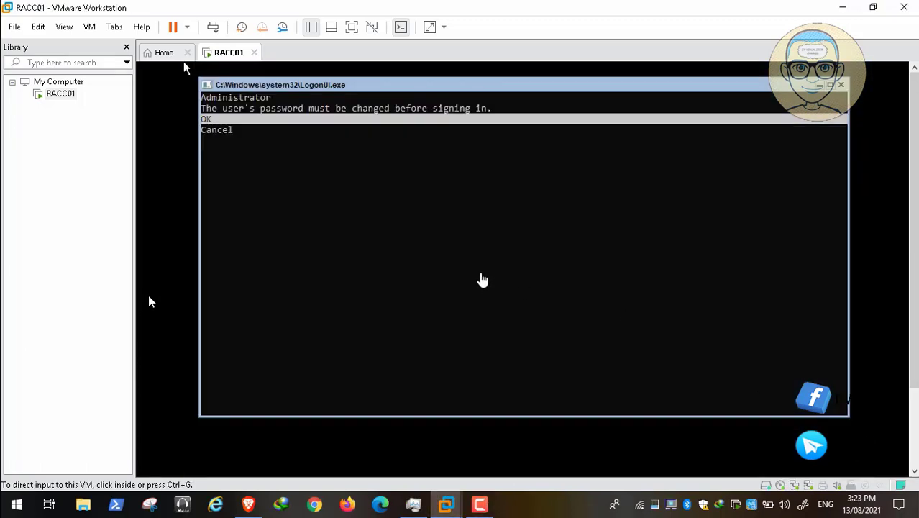
left_click(480, 272)
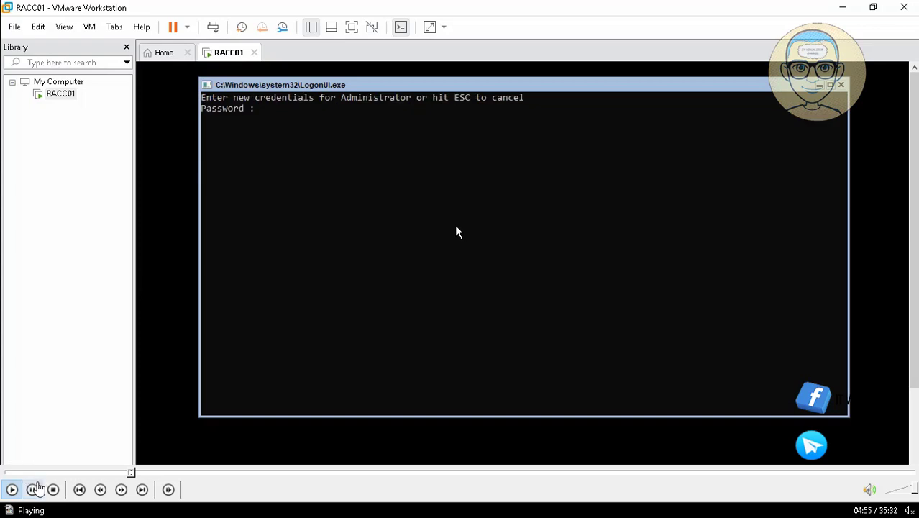
left_click(32, 489)
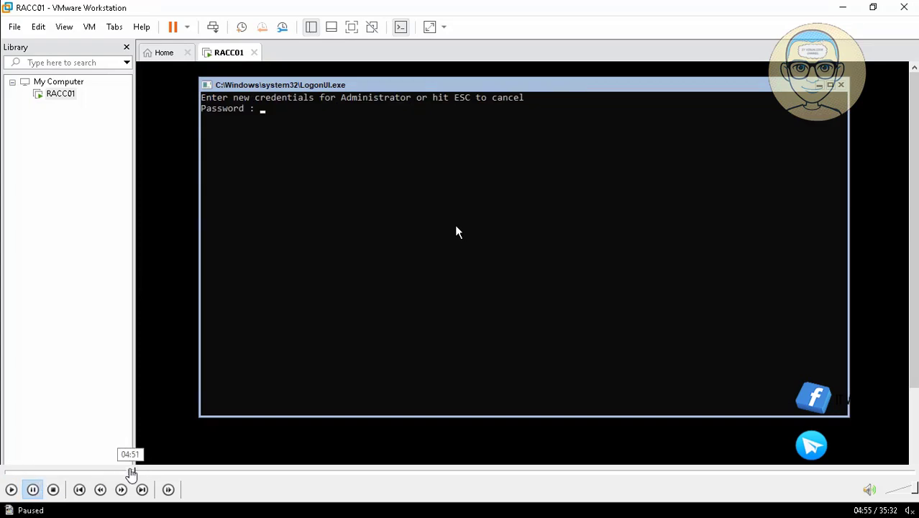
left_click(130, 473)
left_click(20, 490)
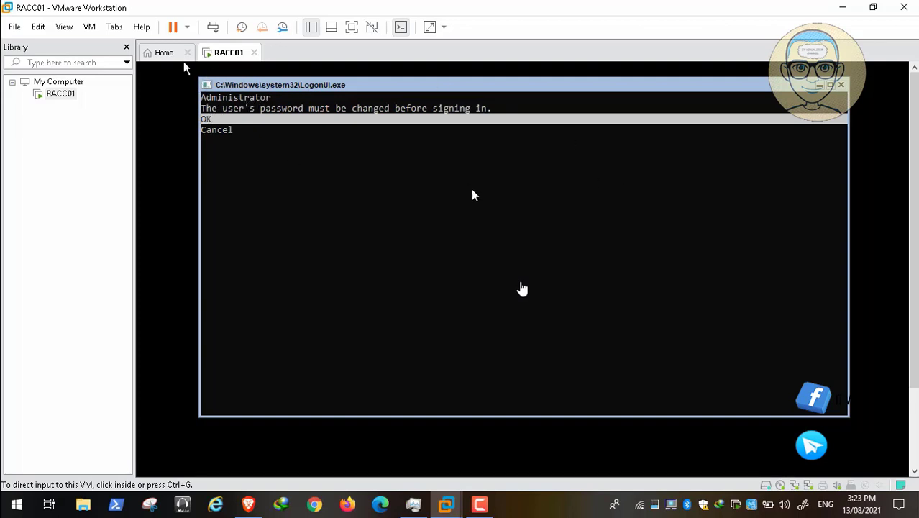
left_click(10, 490)
left_click(482, 273)
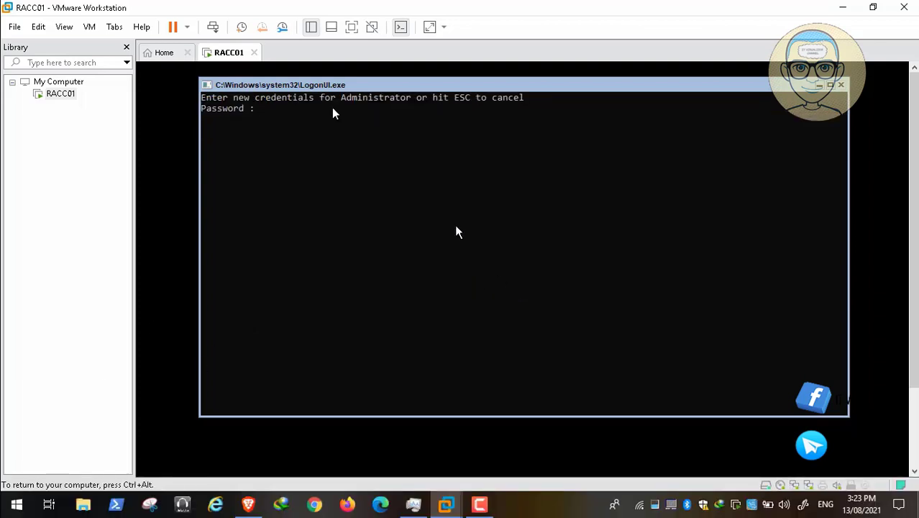
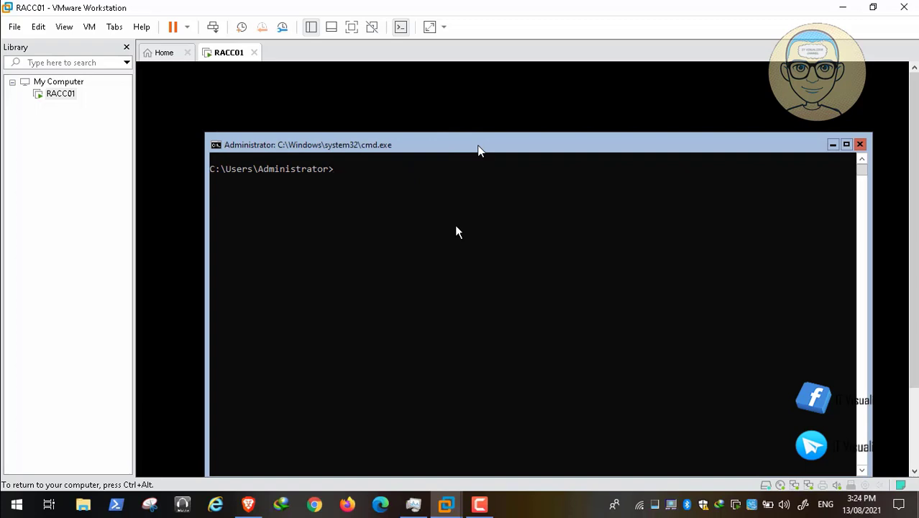
Step: Open the VM menu for RACC01 to reach Install VMware Tools…
left_click(89, 27)
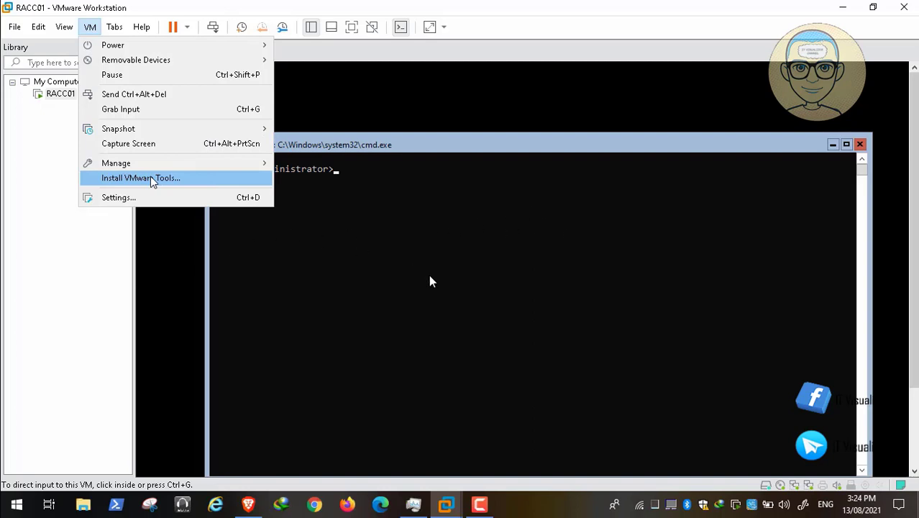
Step: Mount the VMware Tools installer in RACC01 and switch the command prompt to drive D:
left_click(31, 490)
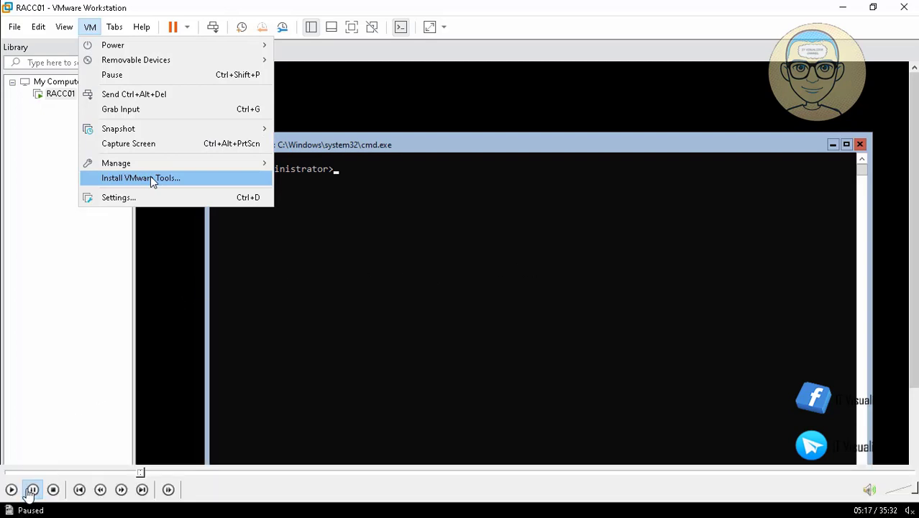
left_click(11, 490)
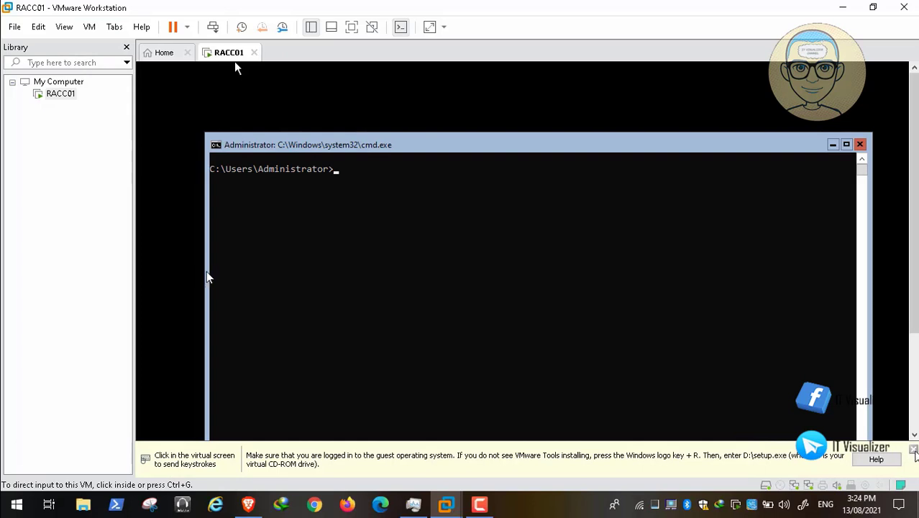
mouse_move(49, 474)
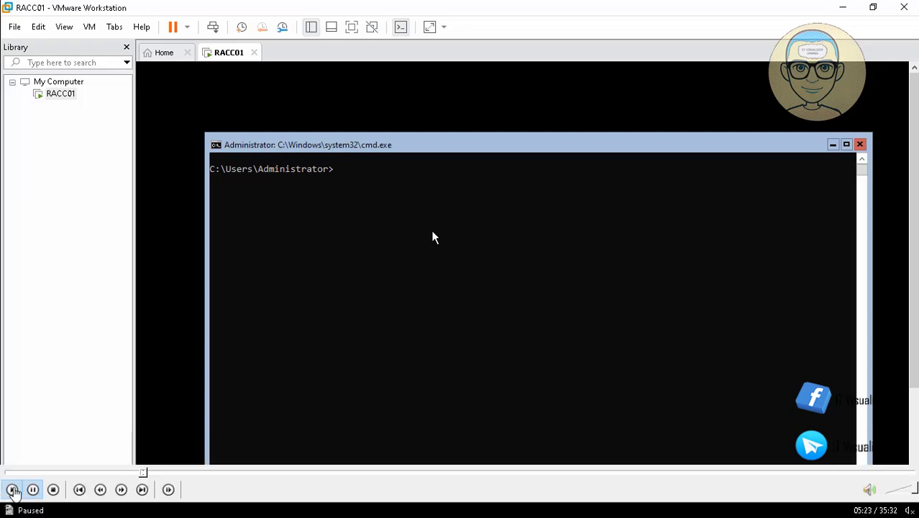
left_click(13, 490)
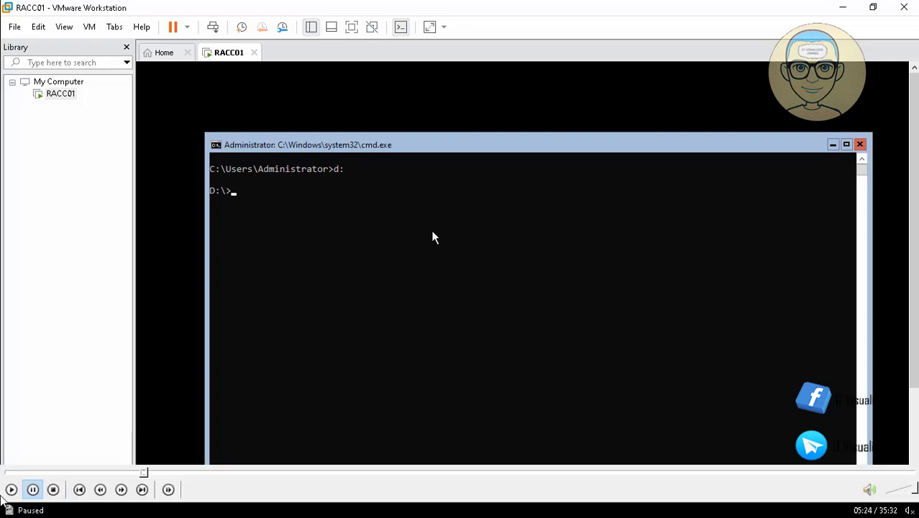
Step: List drive D: with dir and launch setup64.exe from the prompt
left_click(7, 491)
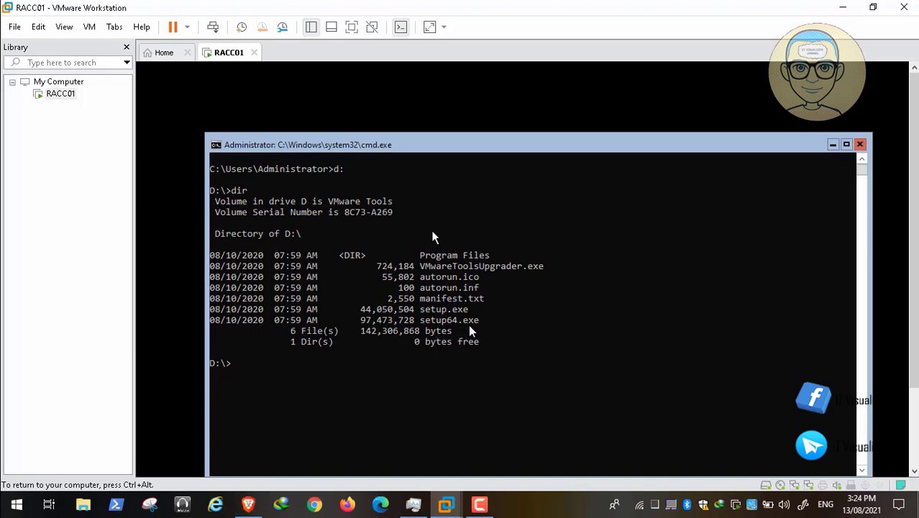
mouse_move(121, 505)
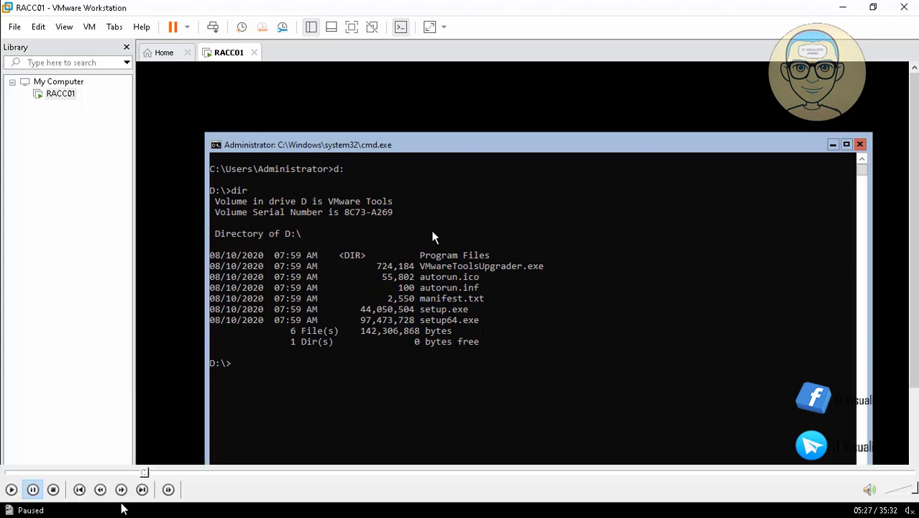
left_click(9, 493)
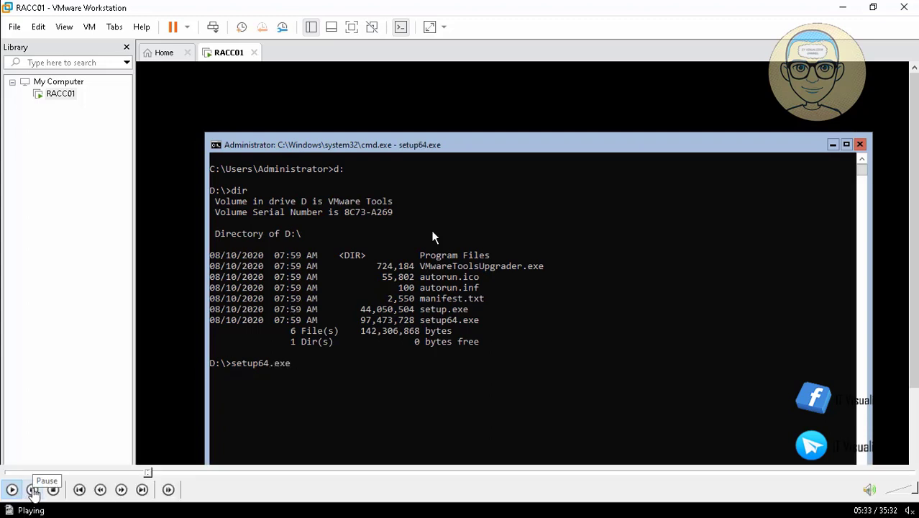
left_click(31, 490)
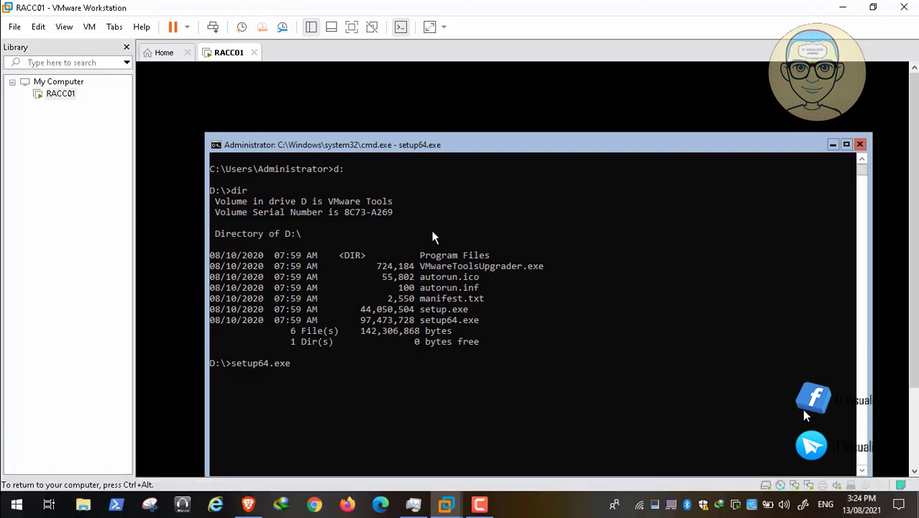
Step: Wait for the installer to prepare while moving input between the host and RACC01
key("ctrl+alt")
left_click_drag(915, 305, 917, 344)
left_click(855, 378)
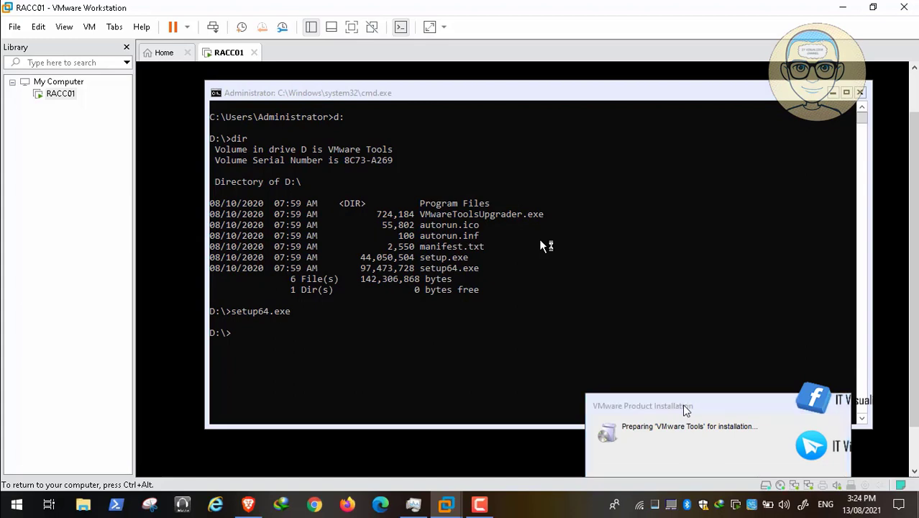
key("ctrl+alt")
mouse_move(916, 303)
left_mouse_down()
mouse_move(917, 324)
mouse_move(917, 316)
left_mouse_up()
left_click(744, 259)
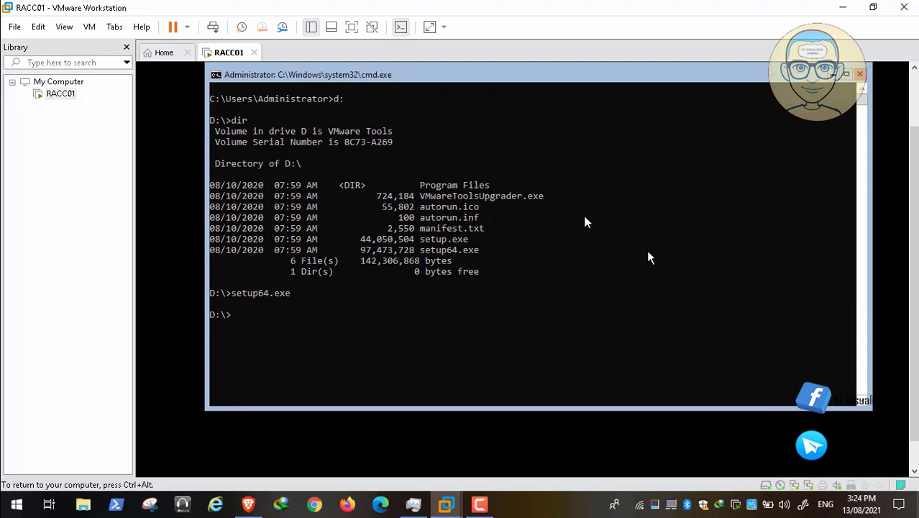
Step: Restore and check the command prompt, then minimize it to reveal the VMware Tools Setup wizard
mouse_move(166, 489)
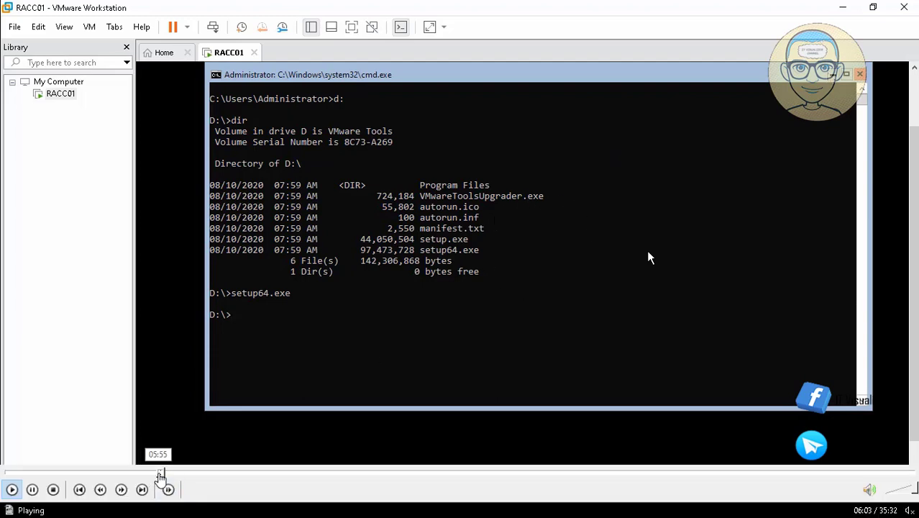
left_click(166, 473)
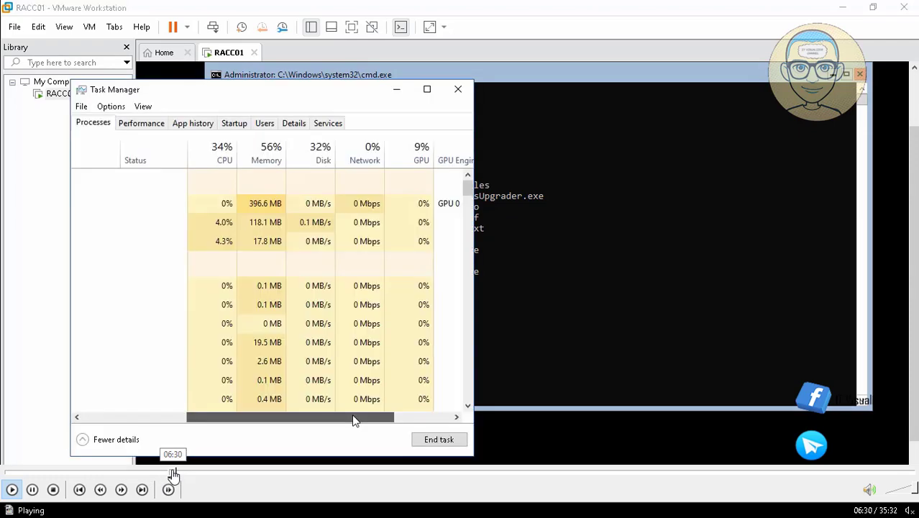
left_click(172, 473)
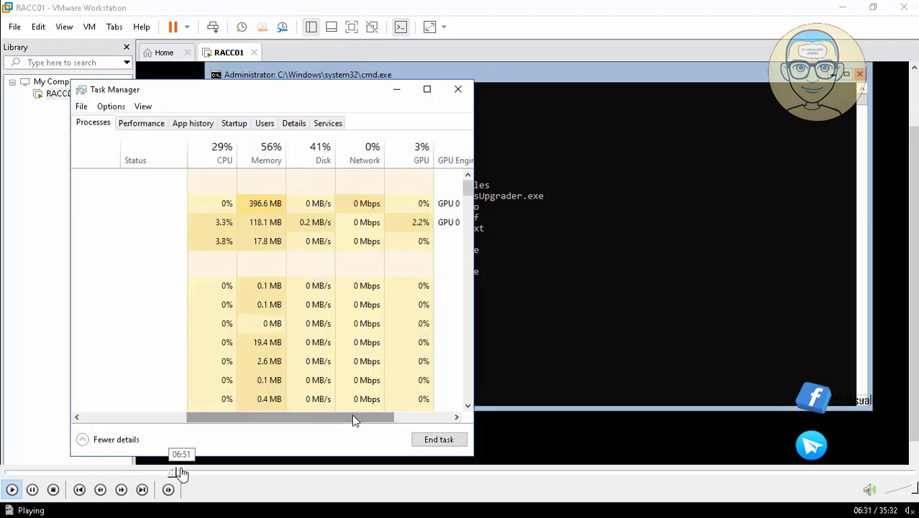
left_click(181, 471)
left_click(180, 472)
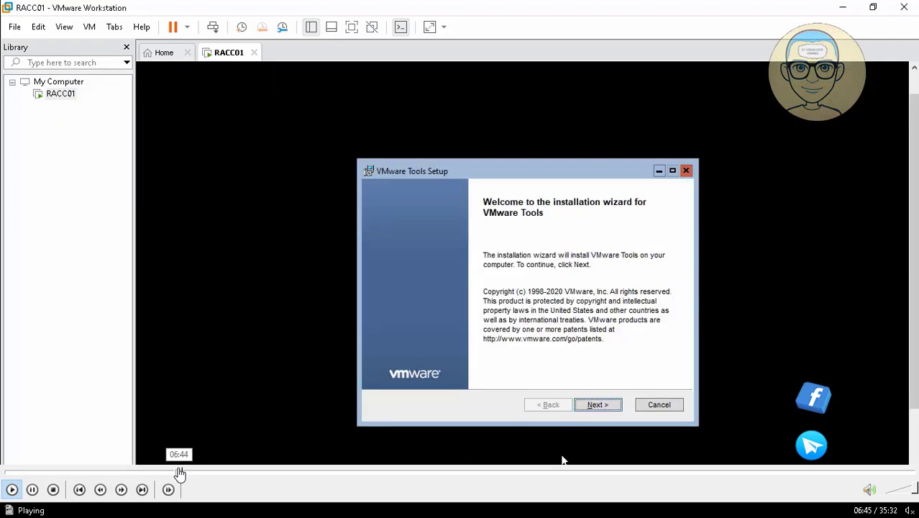
left_click(178, 472)
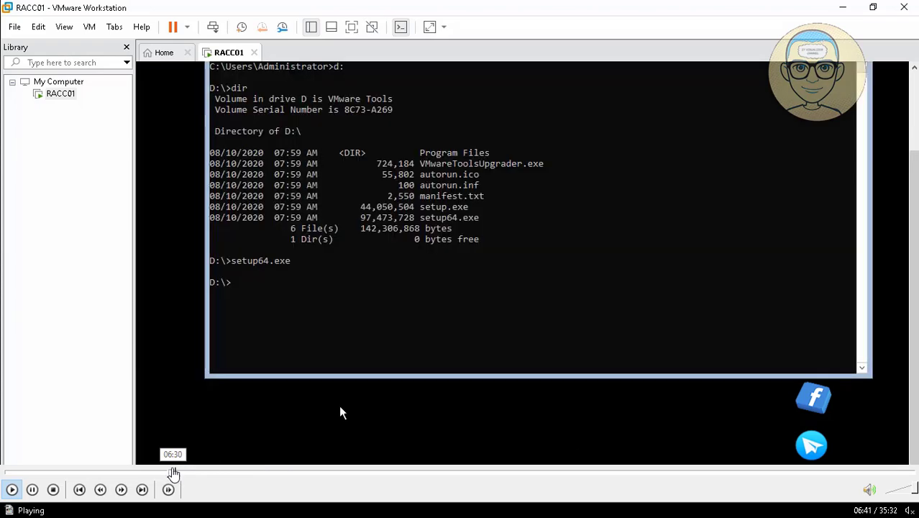
left_click(174, 472)
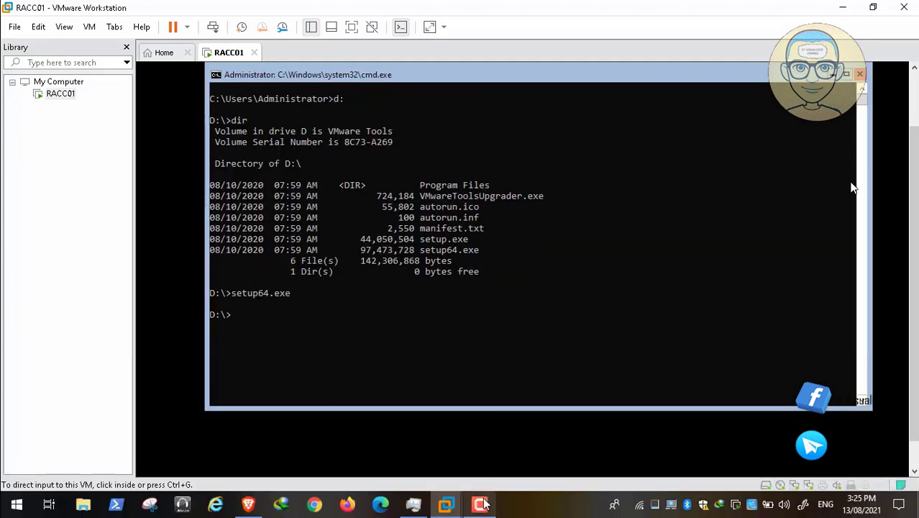
left_click(851, 435)
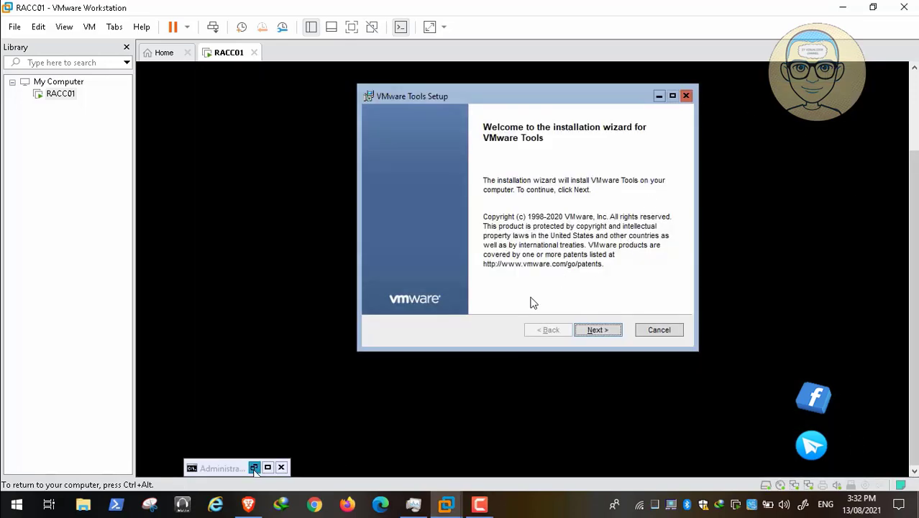
left_click(253, 468)
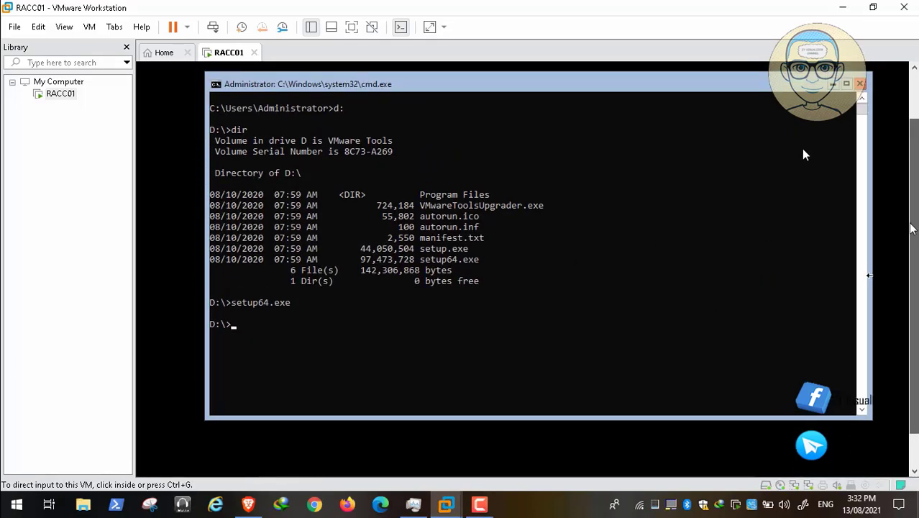
left_click(801, 149)
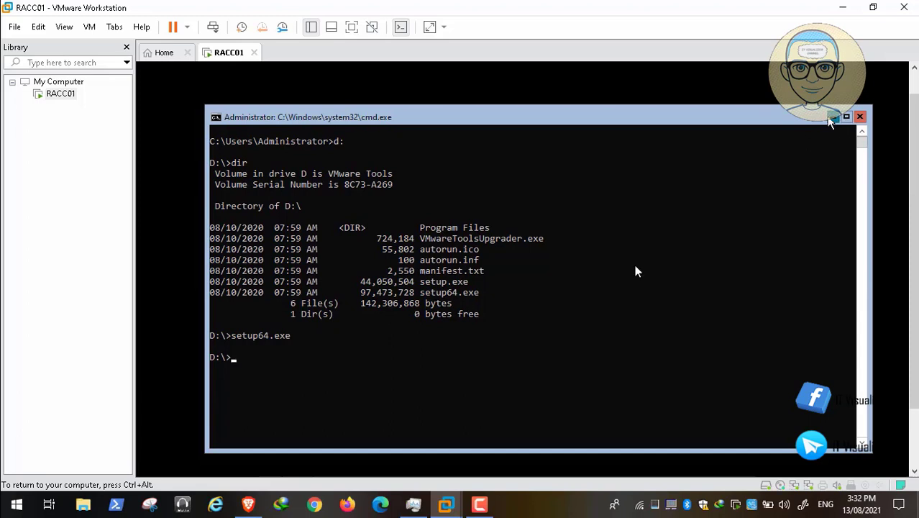
left_click(833, 118)
Step: Choose the Complete setup type and start installing VMware Tools
left_click(588, 408)
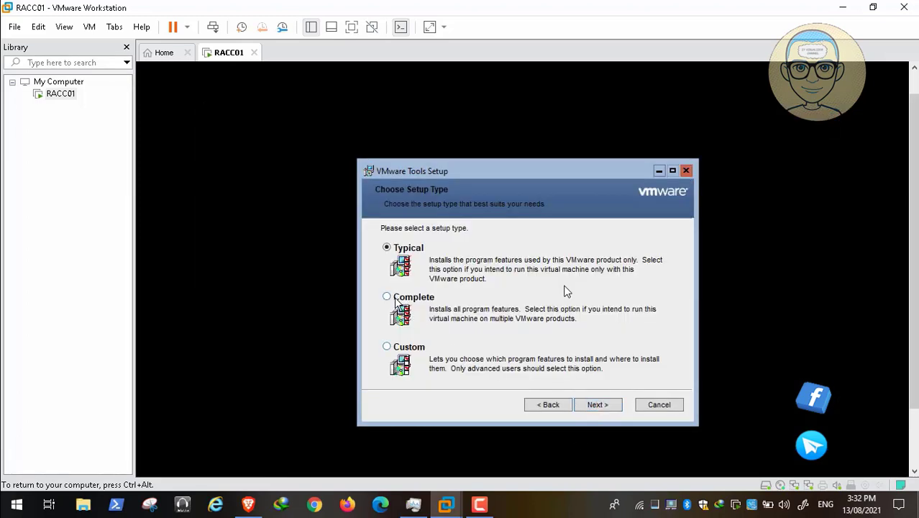
left_click(395, 296)
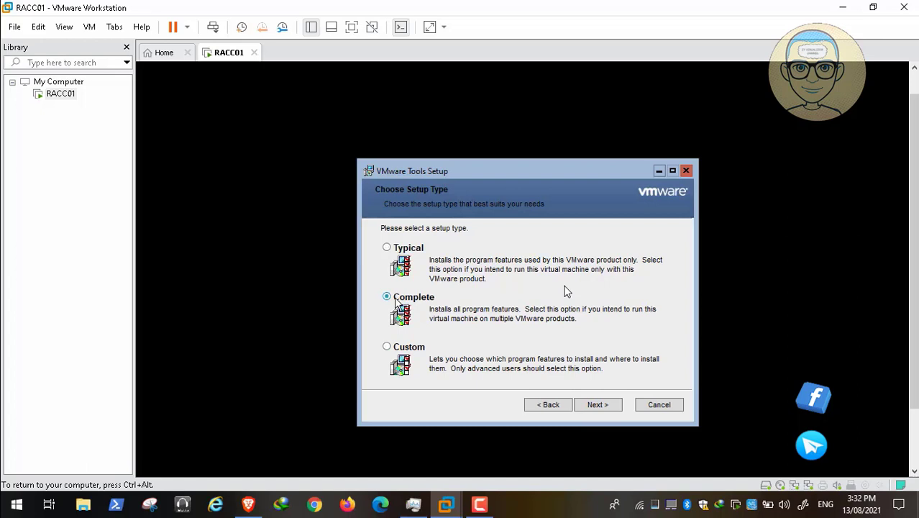
left_click(596, 407)
left_click(597, 408)
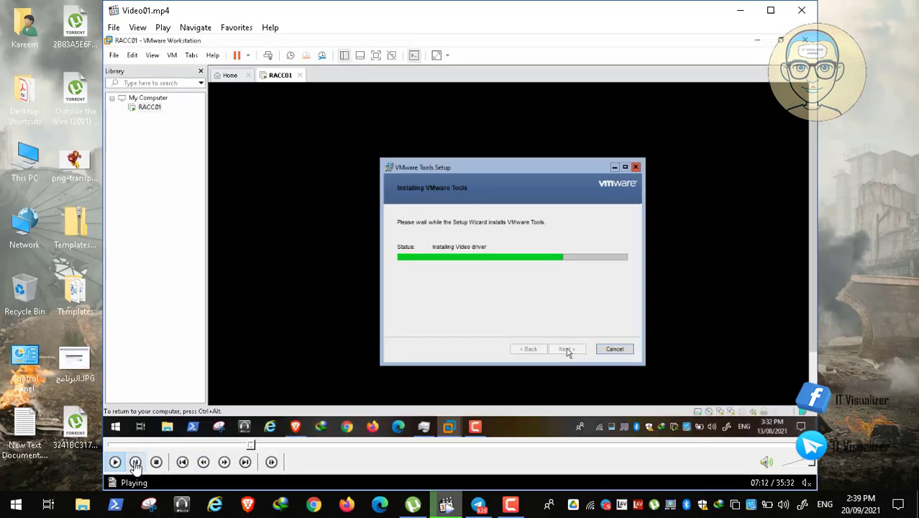
Step: Wait for the VMware Tools installation to finish on the wizard's Completed page
left_click(136, 462)
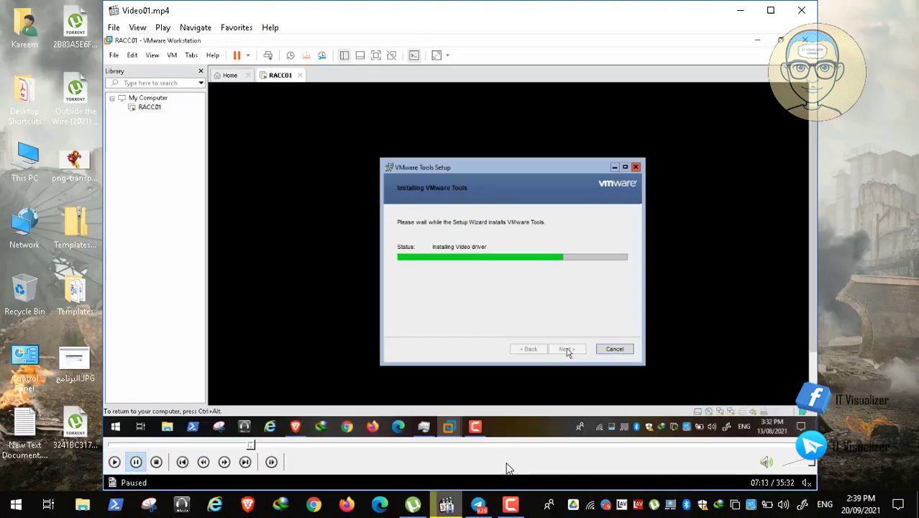
left_click(510, 504)
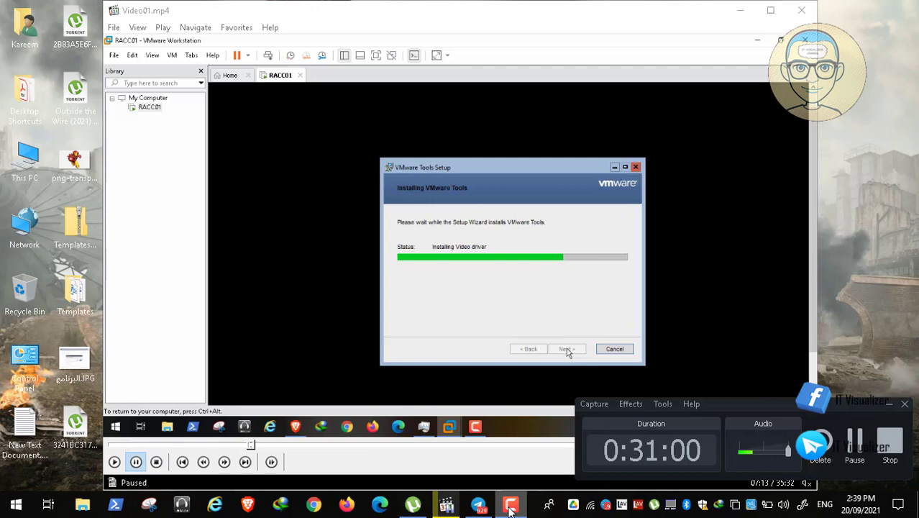
left_click(890, 405)
double_click(298, 259)
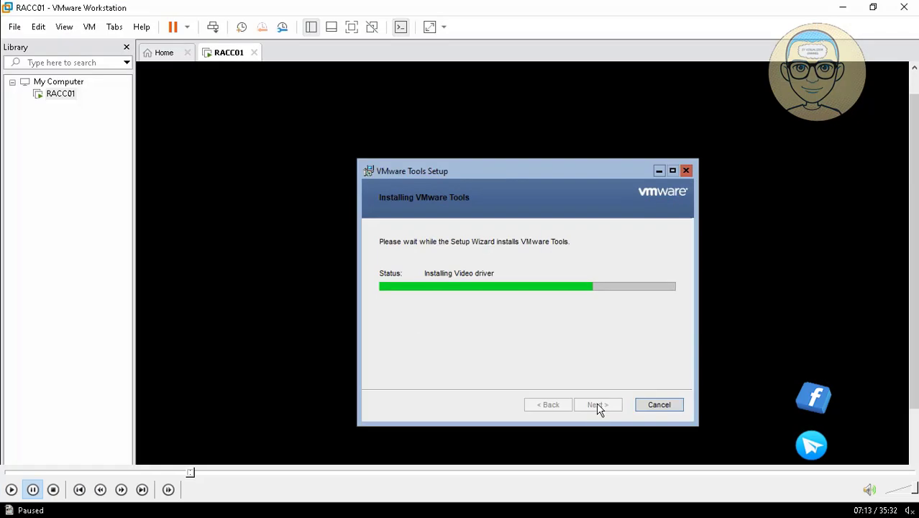
left_click(12, 490)
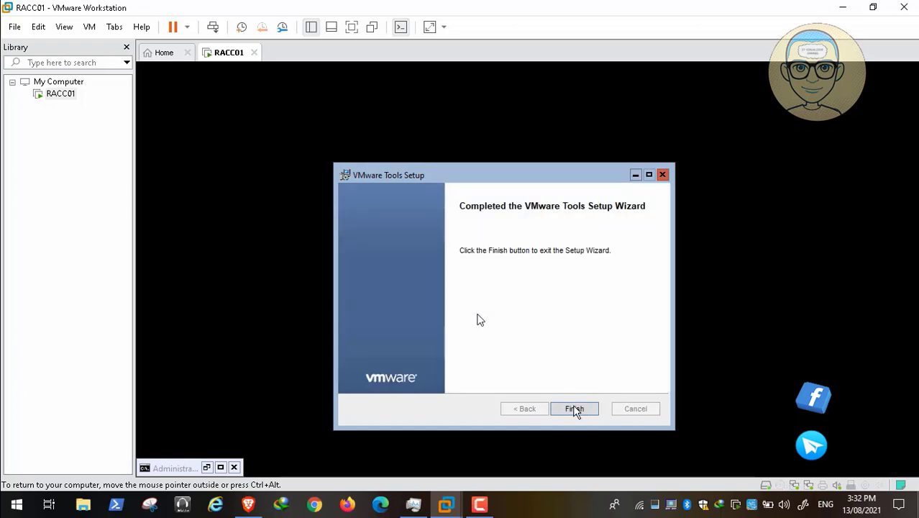
Step: Finish the wizard, restart RACC01, and enter the Administrator password after Ctrl+Alt+Del
left_click(576, 409)
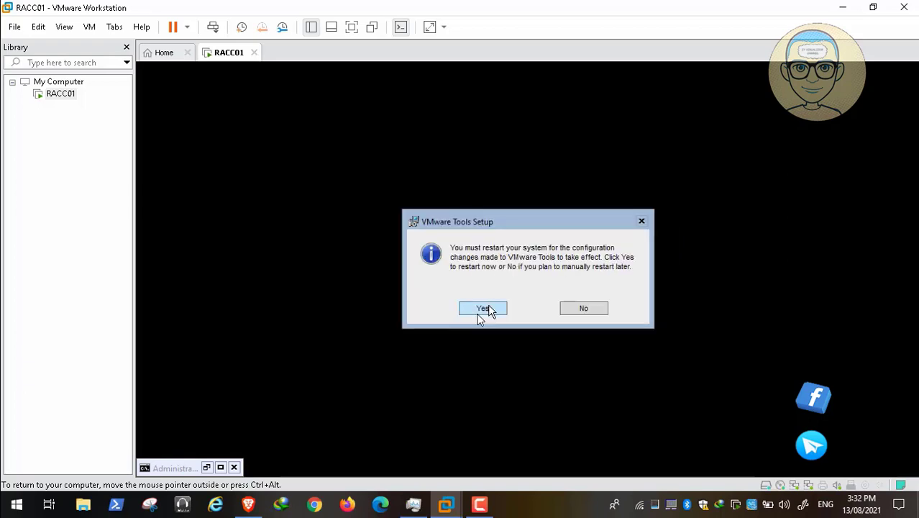
left_click(489, 308)
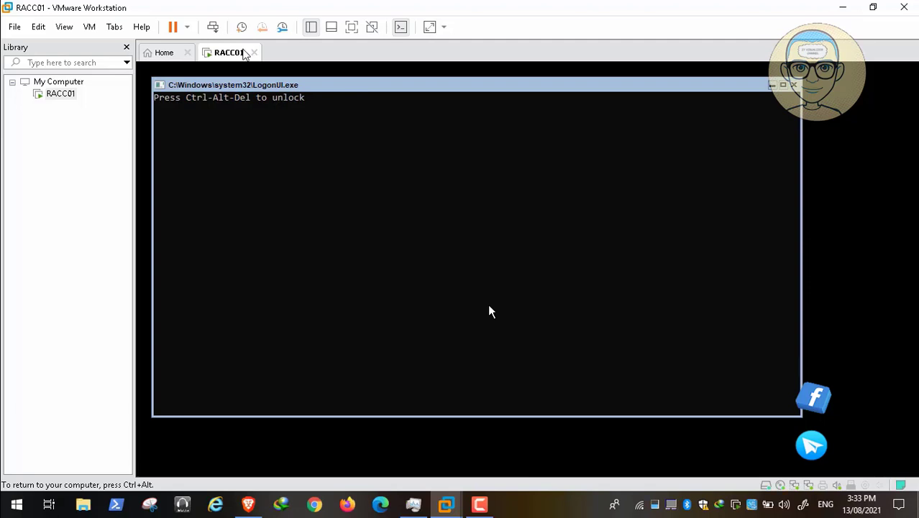
left_click(214, 28)
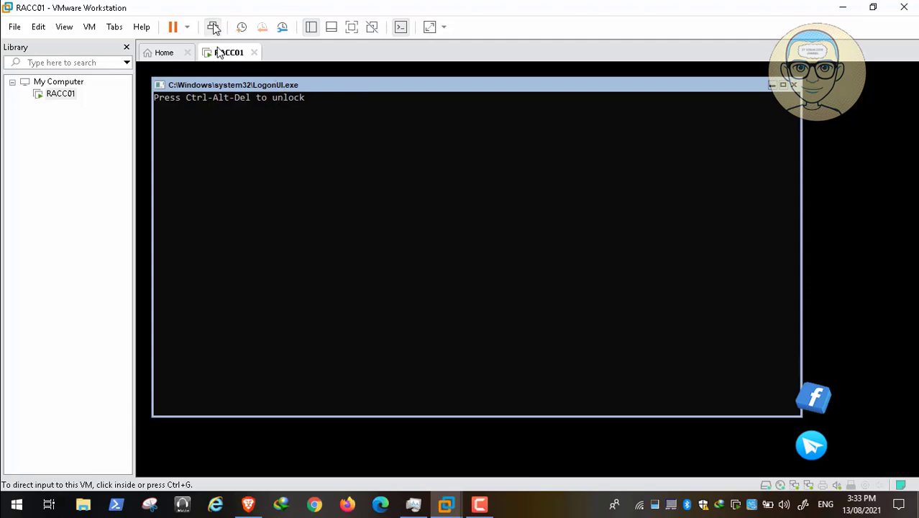
left_click(223, 112)
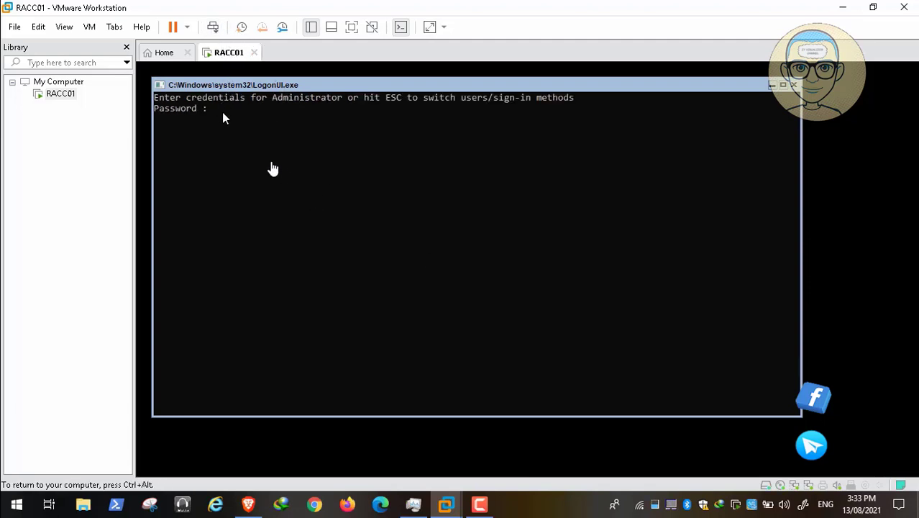
type("*******")
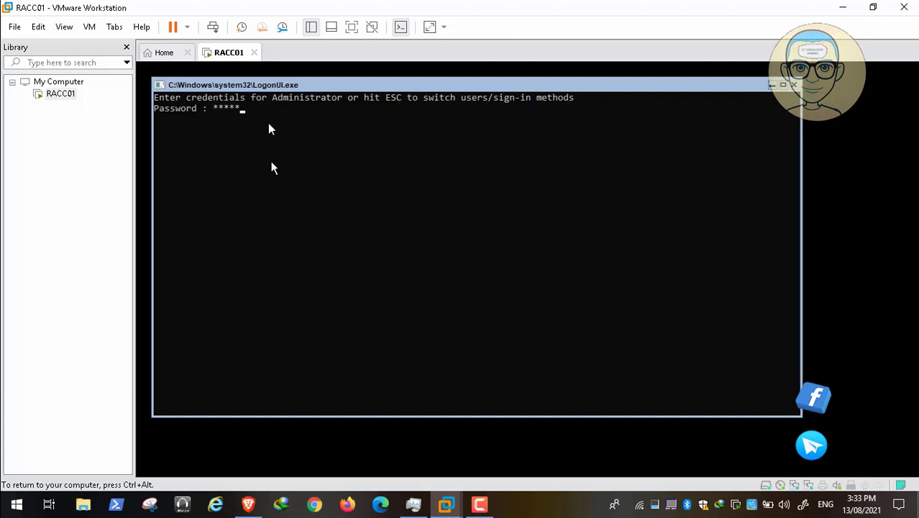
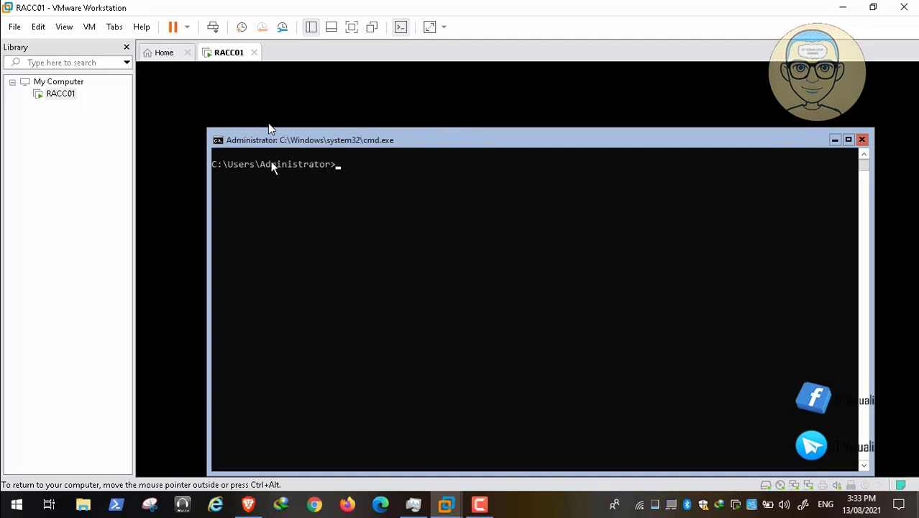
Step: Run sconfig on RACC01 to show the Server Configuration menu for WIN-QACD43EFFUH in WORKGROUP
type("sconfig")
key("Return")
mouse_move(22, 479)
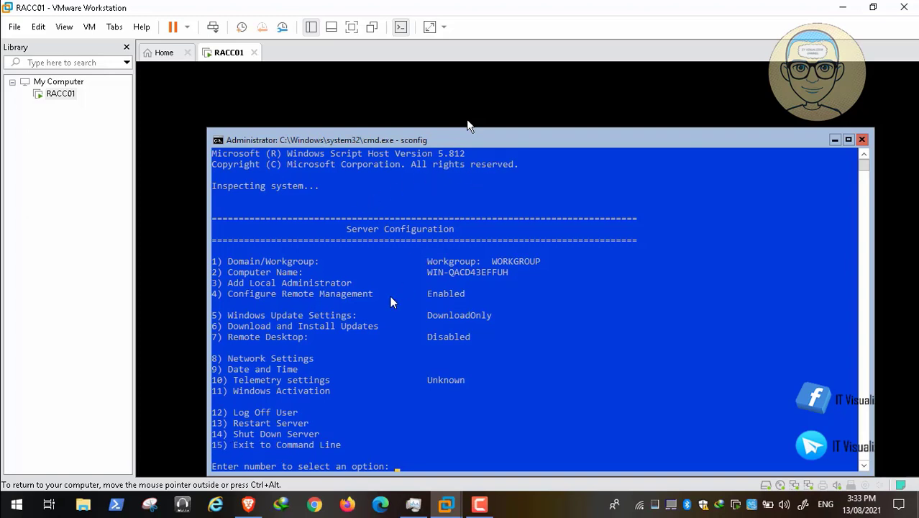
Step: Let RACC01 proceed from sconfig until the 'Press Ctrl-Alt-Del to unlock' logon screen appears
key("space")
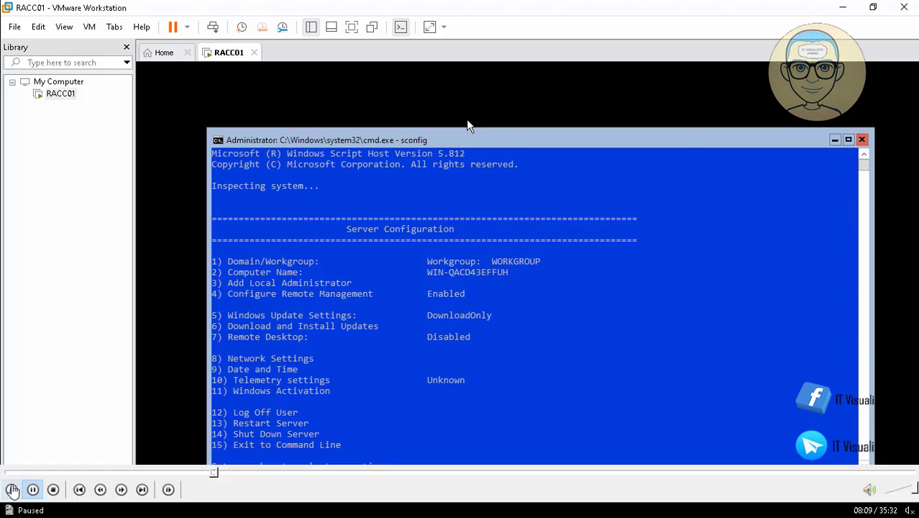
left_click(10, 489)
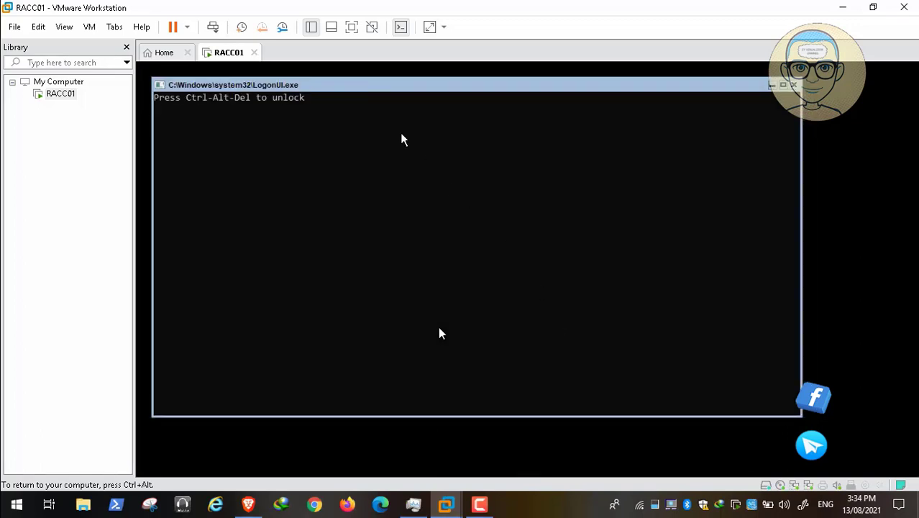
Step: Sign in to RACC01 with the Administrator password
left_click(216, 28)
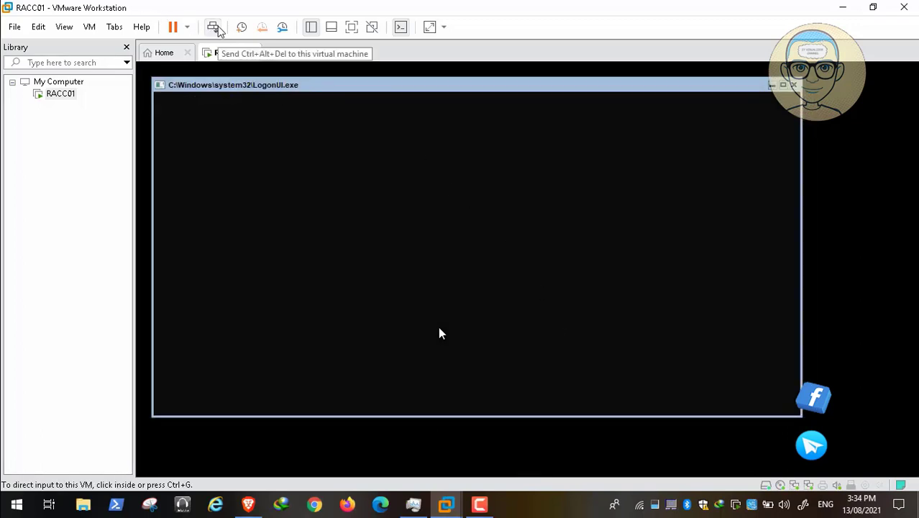
left_click(265, 151)
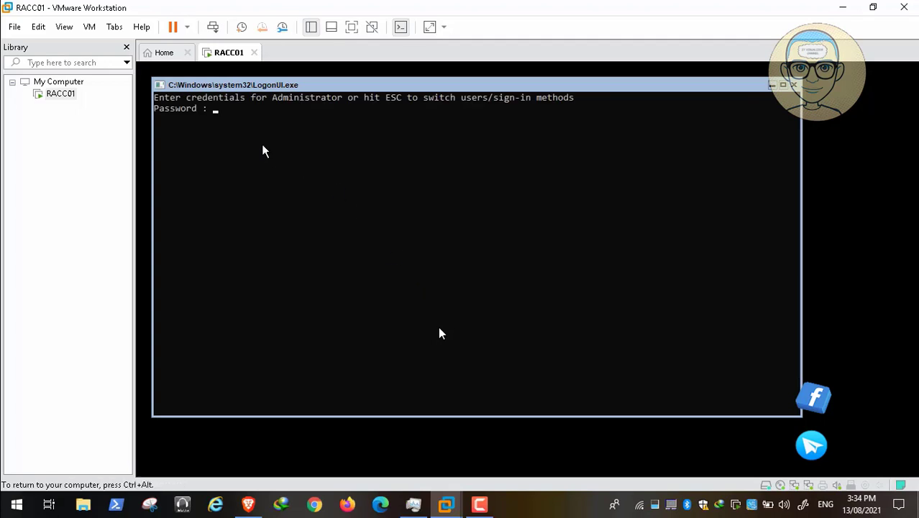
type("*****")
key("Return")
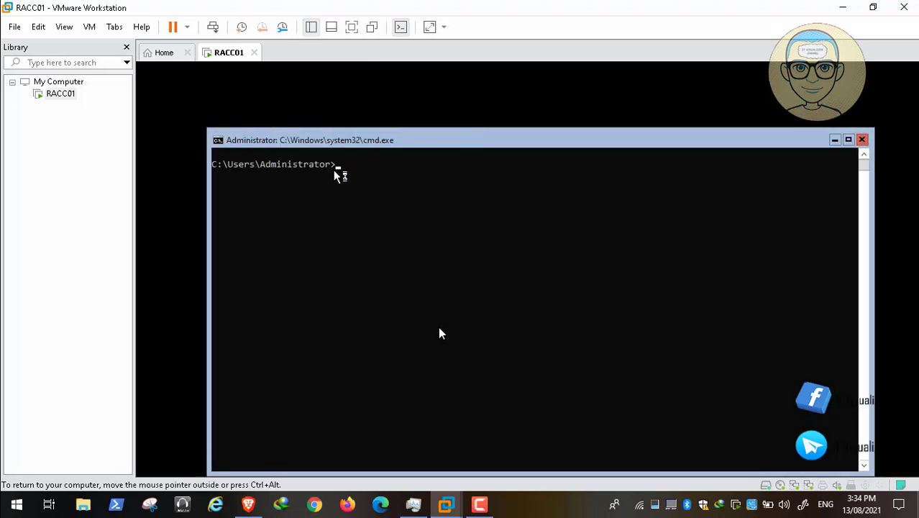
Step: Run whoami to confirm the signed-in RACC01 administrator account
type("owershe")
left_click(33, 490)
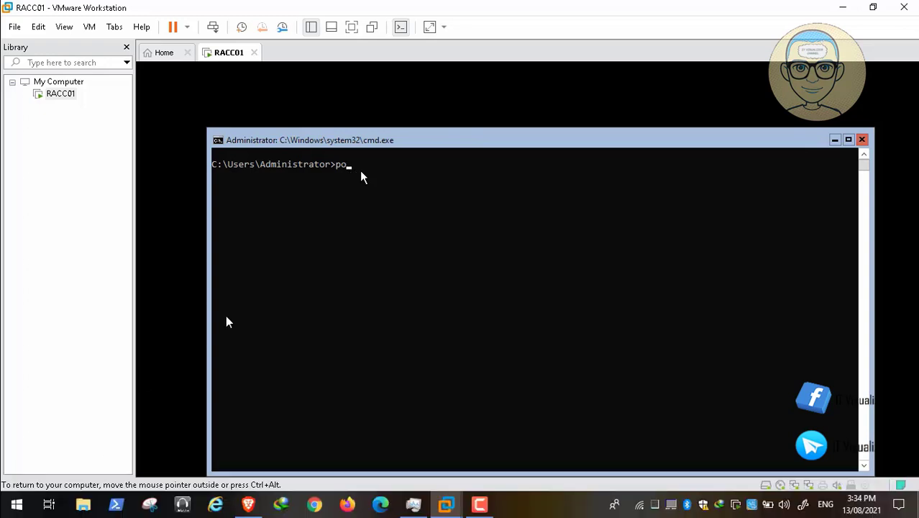
key("BackSpace")
key("BackSpace")
type("whoami")
key("Return")
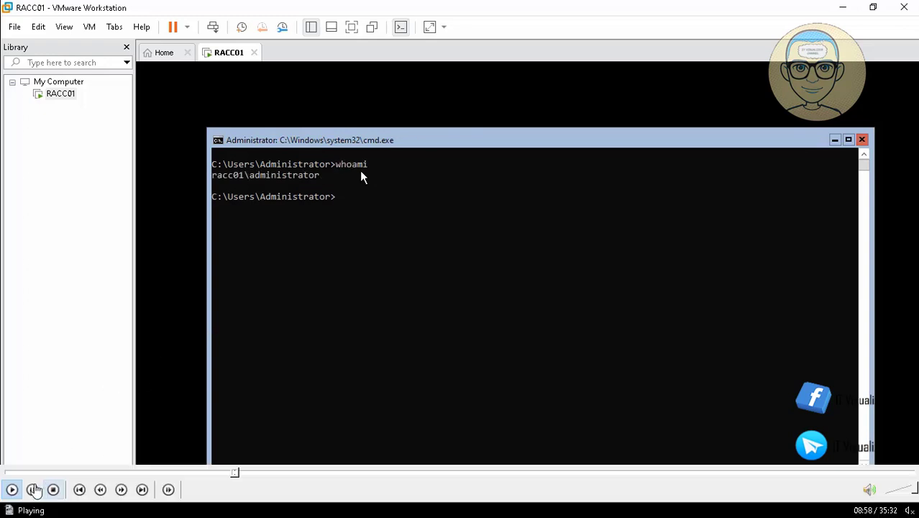
left_click(31, 489)
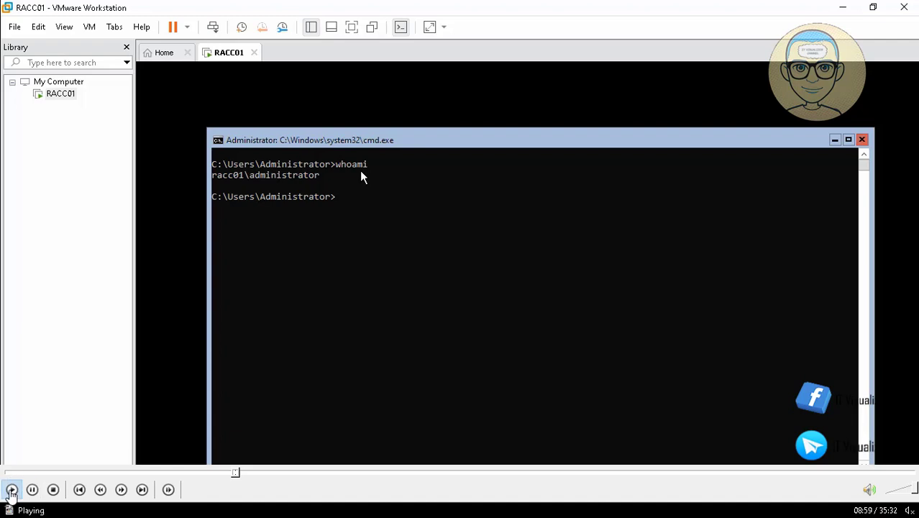
Step: Start PowerShell from the command prompt and switch to drive Z:
type("powershe")
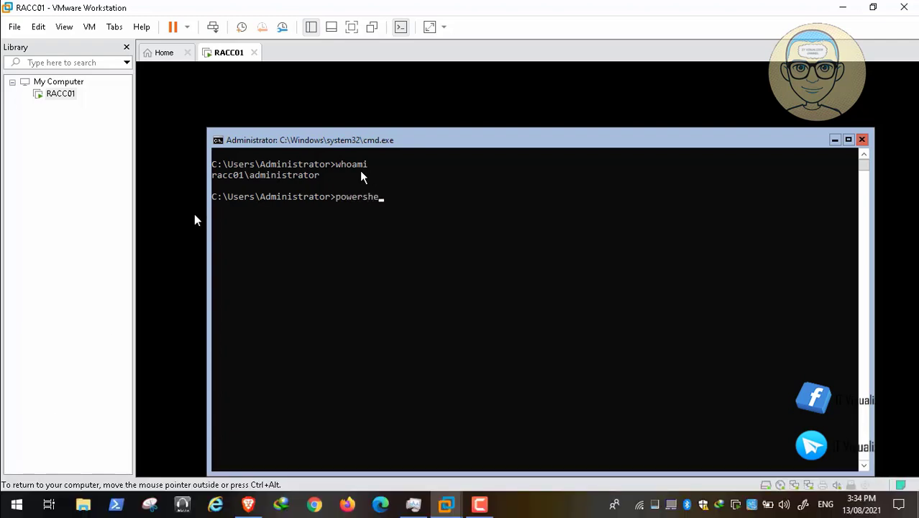
type("ll")
key("Return")
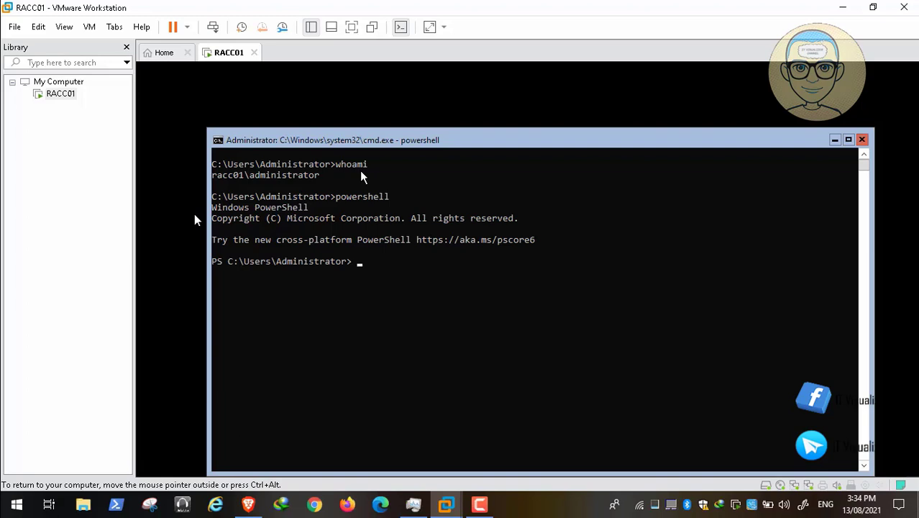
type("z:")
key("Return")
mouse_move(33, 484)
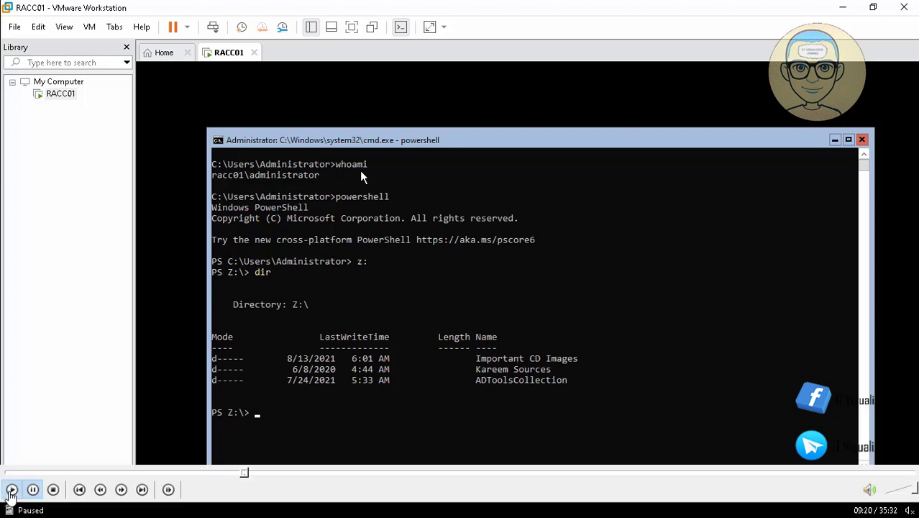
Step: Change into Z:\ADToolsCollection using cd with Tab completion
left_click(11, 492)
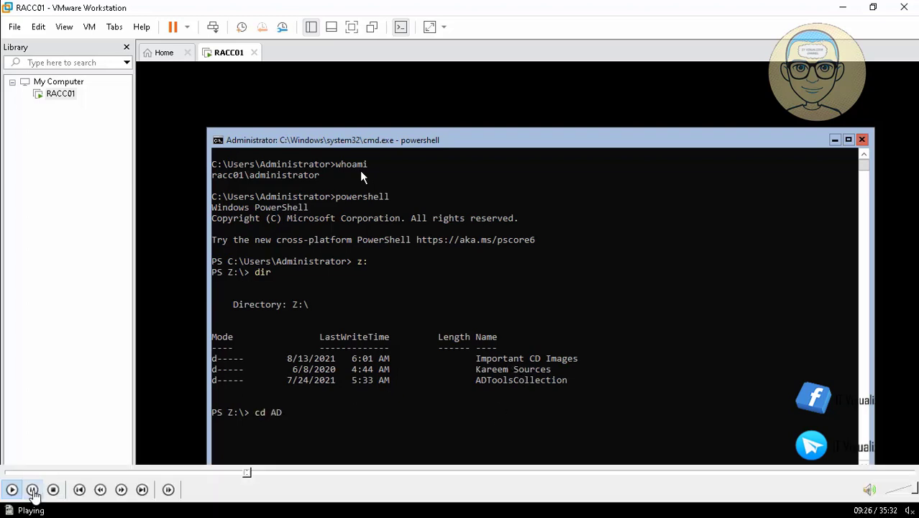
left_click(32, 491)
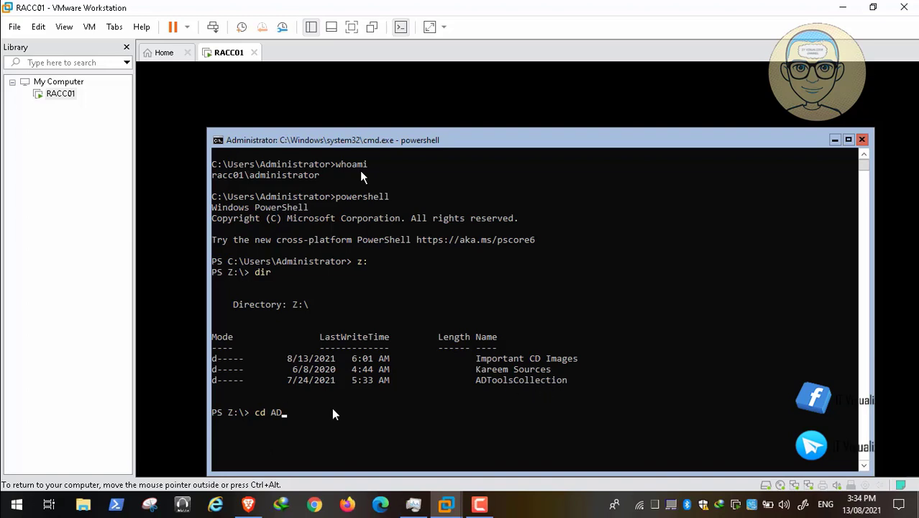
left_click(12, 490)
mouse_move(45, 483)
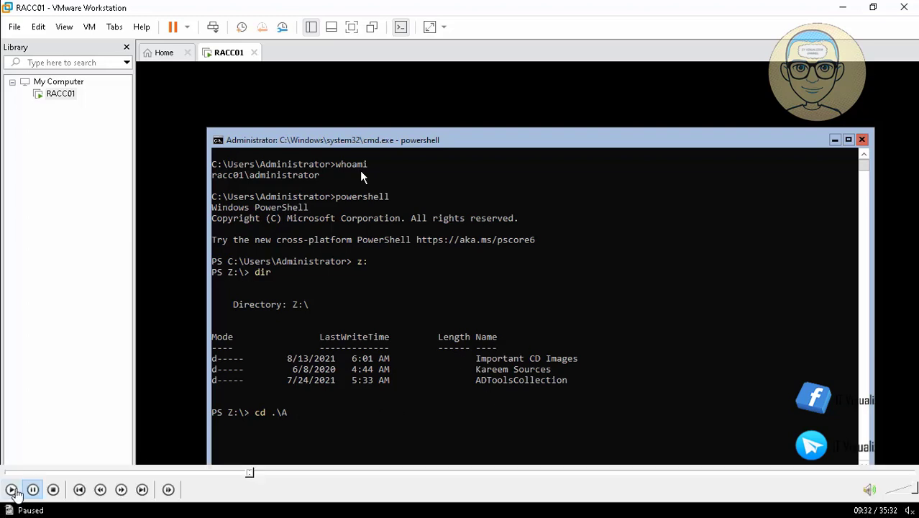
type("D")
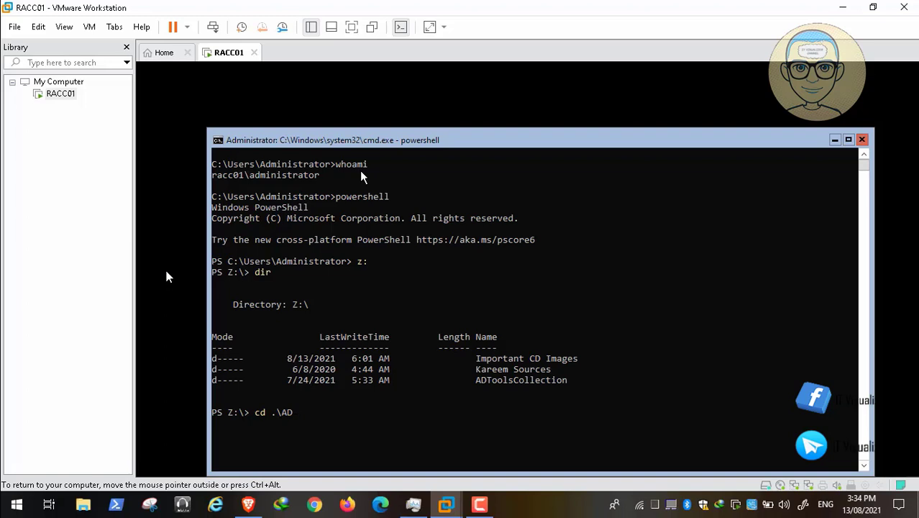
key("Tab")
key("Return")
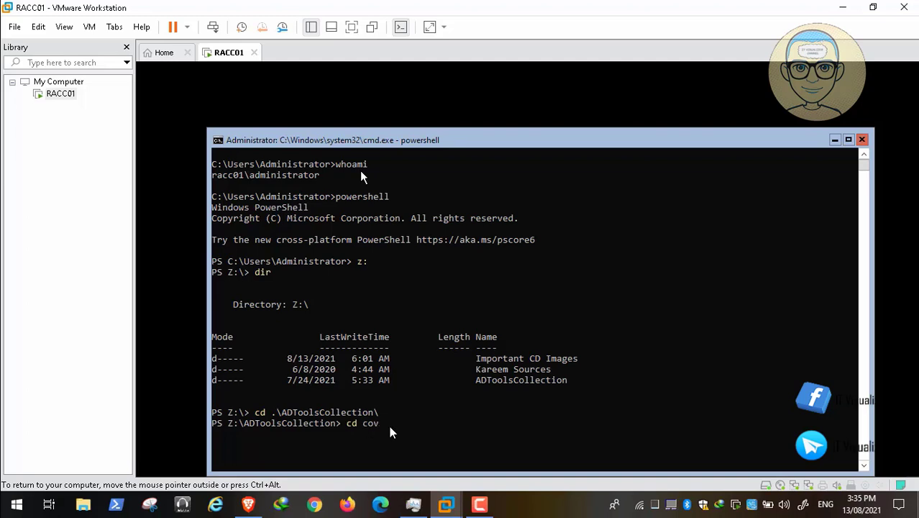
Step: Change into the COVID-19 folder and list its contents with dir
type("cd cov")
key("Tab")
key("Return")
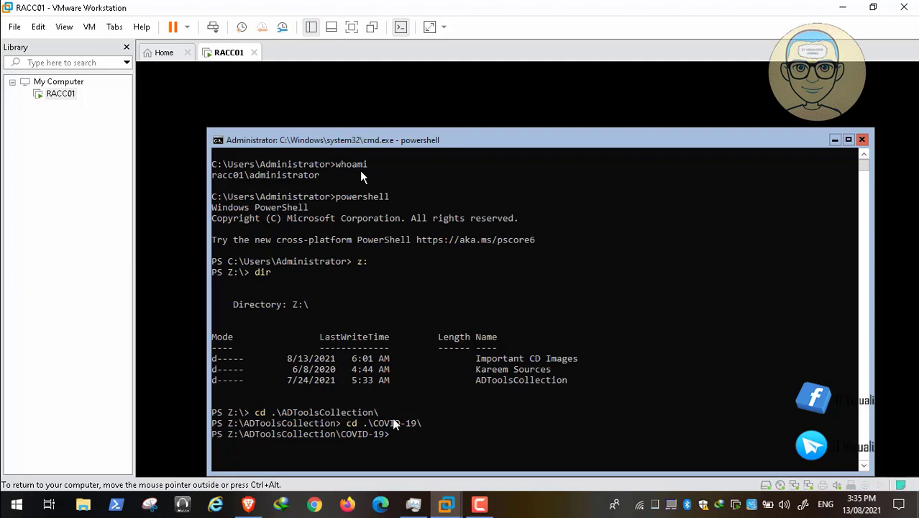
type("cd dc")
key("BackSpace")
key("BackSpace")
key("BackSpace")
key("BackSpace")
key("BackSpace")
type("dir")
key("Return")
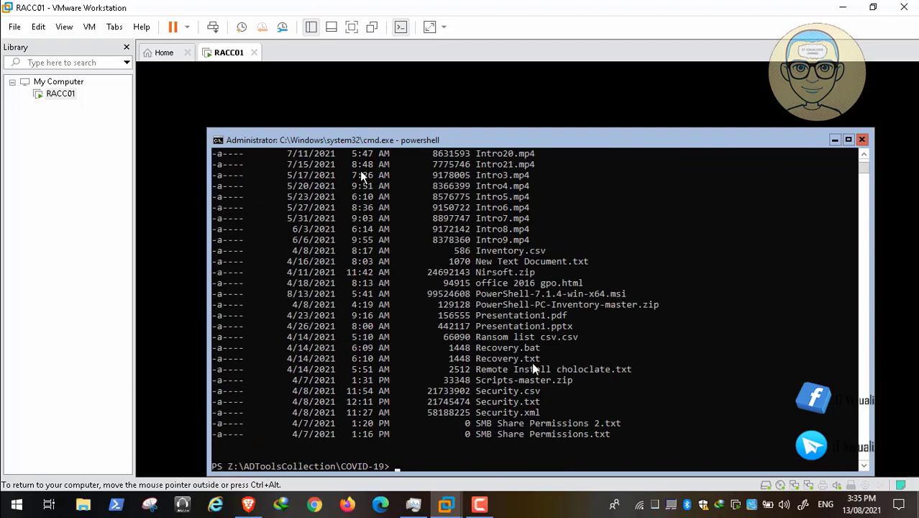
Step: Tab-complete .\PowerShell-PC-Inventory-master\ at the prompt from 'power'
type("power")
key("Tab")
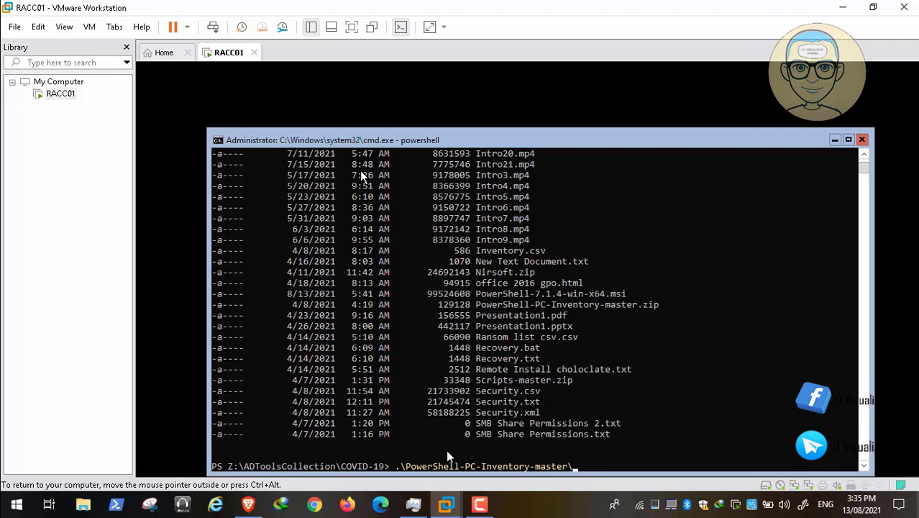
mouse_move(393, 475)
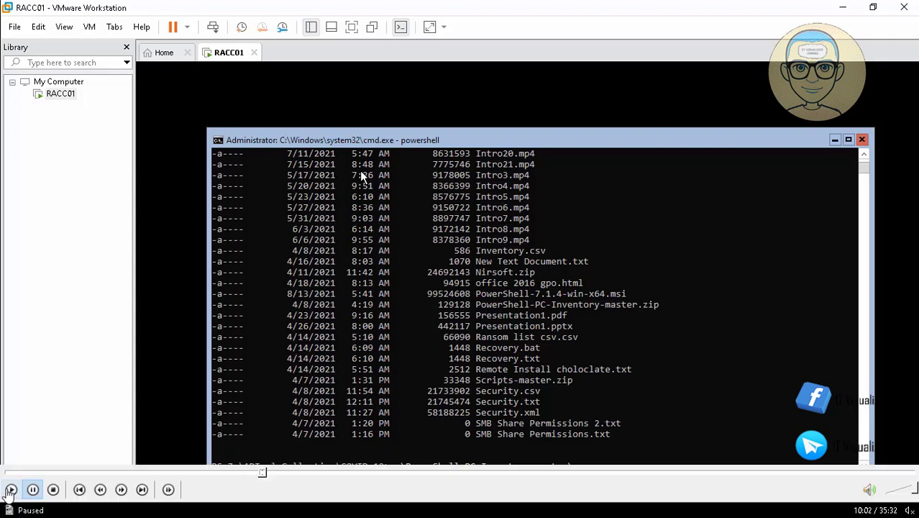
Step: Keep the C:\Program Files\PowerShell\ install folder and enable PowerShell remoting in the PowerShell 7 setup
left_click(11, 489)
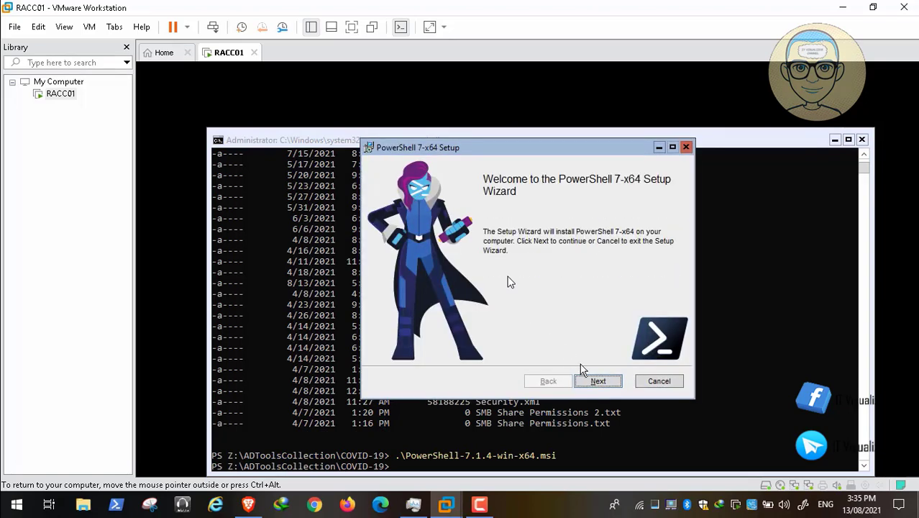
left_click(599, 387)
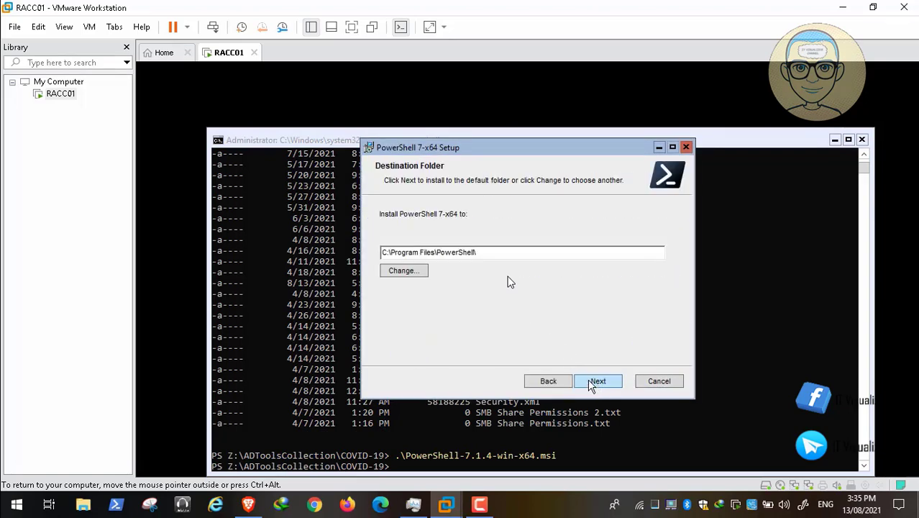
left_click(602, 383)
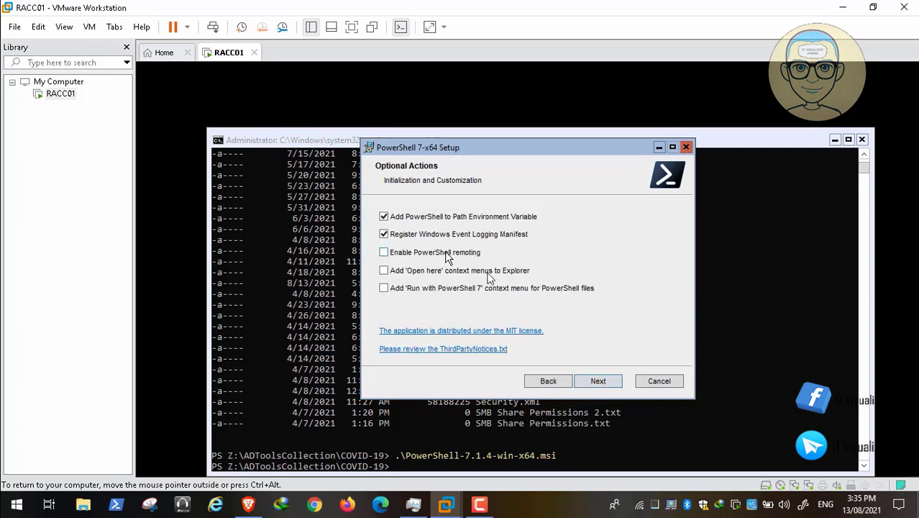
mouse_move(36, 502)
left_click(383, 253)
Step: Install PowerShell 7-x64 with the chosen options and close the setup wizard with Finish
left_click(599, 382)
left_click(598, 383)
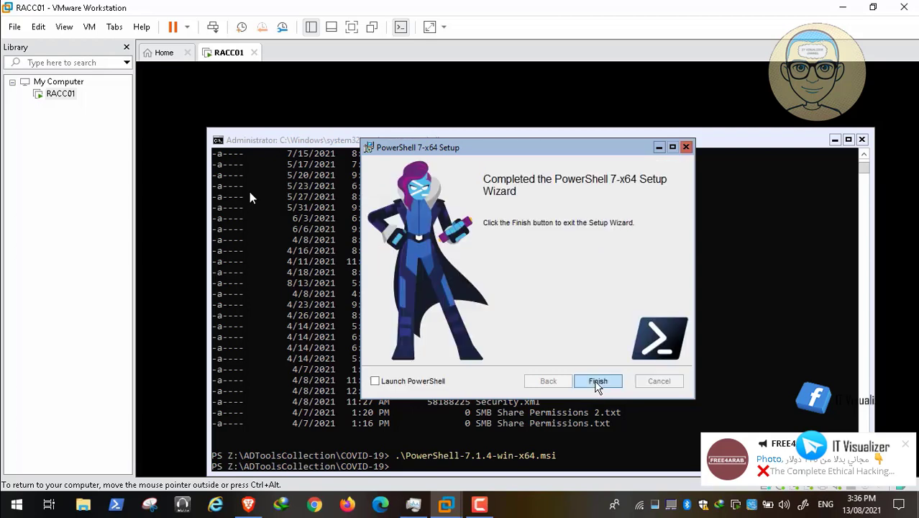
left_click(597, 382)
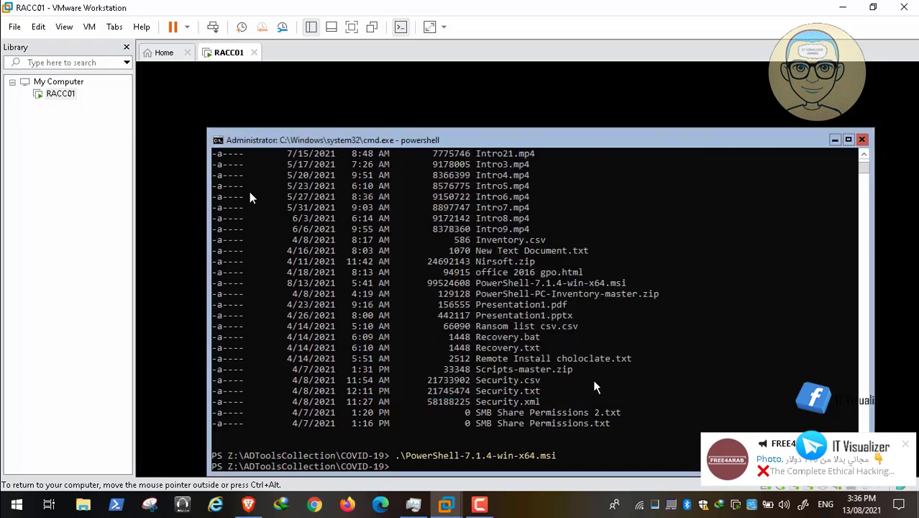
left_click(480, 506)
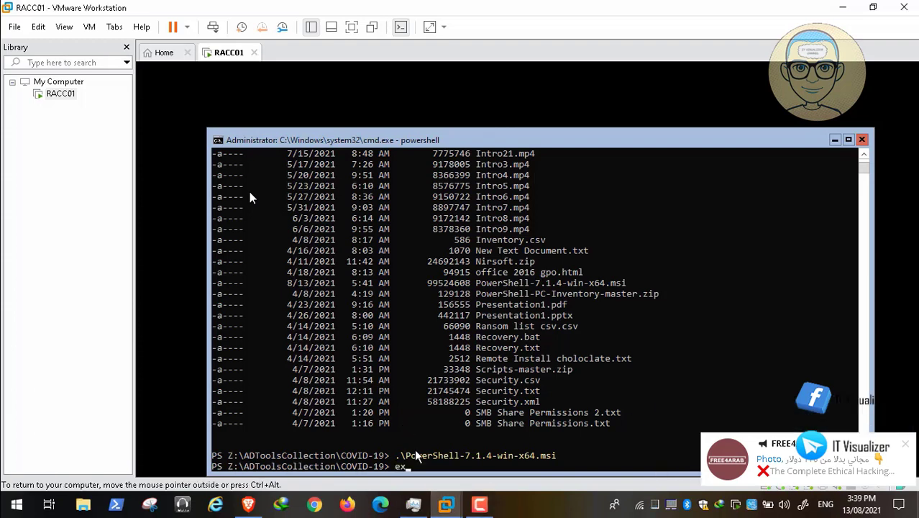
Step: Exit PowerShell to cmd and move up from C:\Users\Administrator to C:\Users with cd.
type("it")
key("Return")
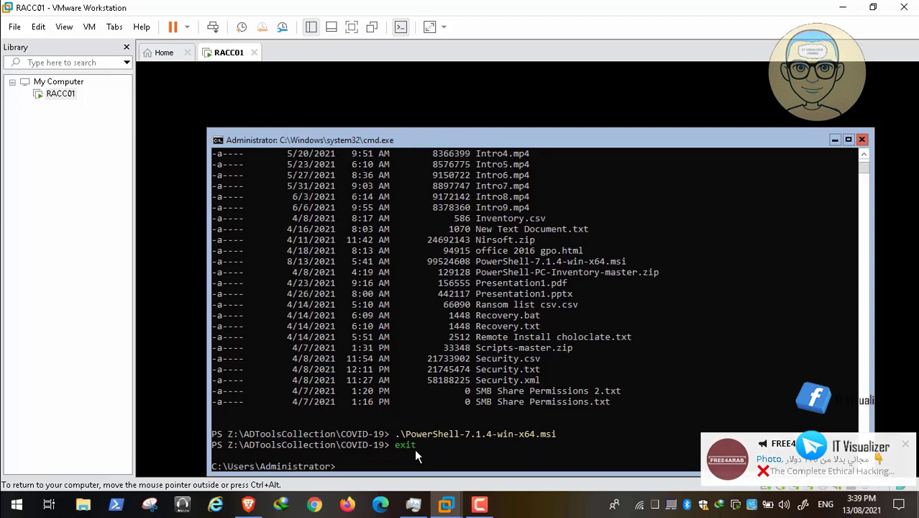
type("cd")
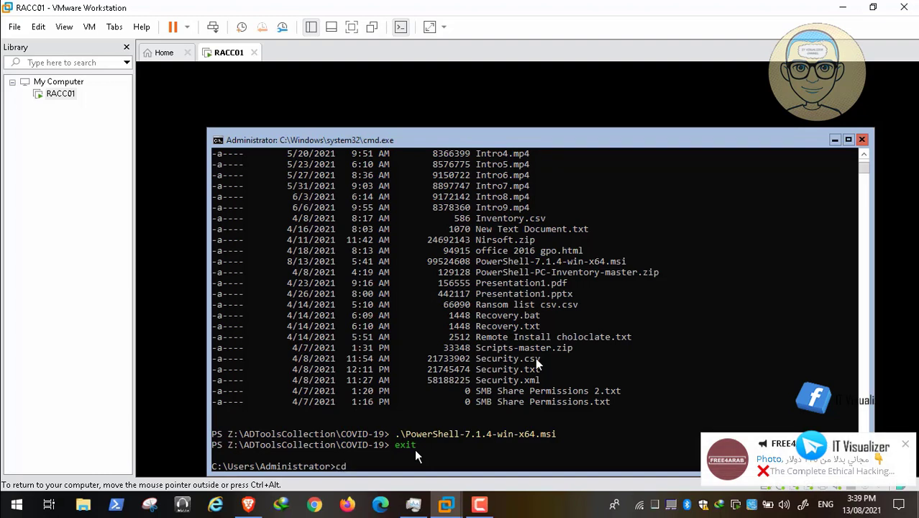
key("BackSpace")
key("BackSpace")
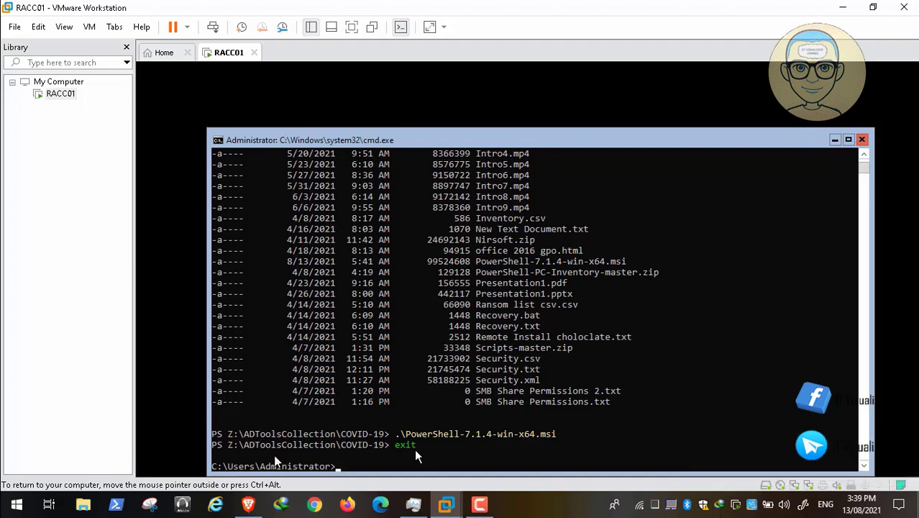
mouse_move(87, 495)
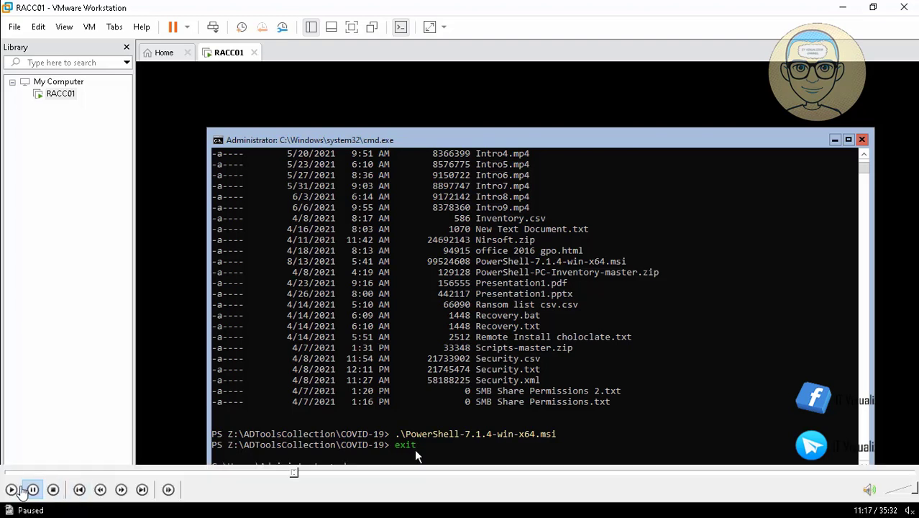
key("BackSpace")
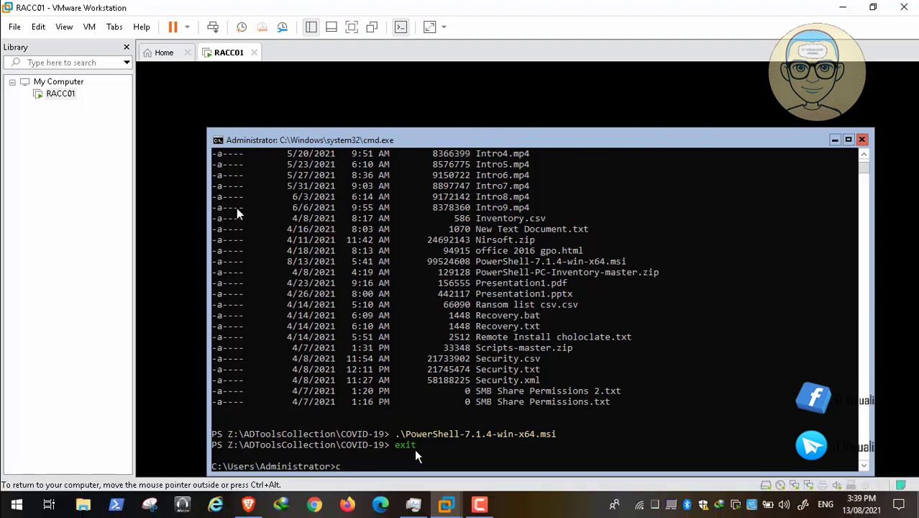
key("BackSpace")
type("cd..")
key("Return")
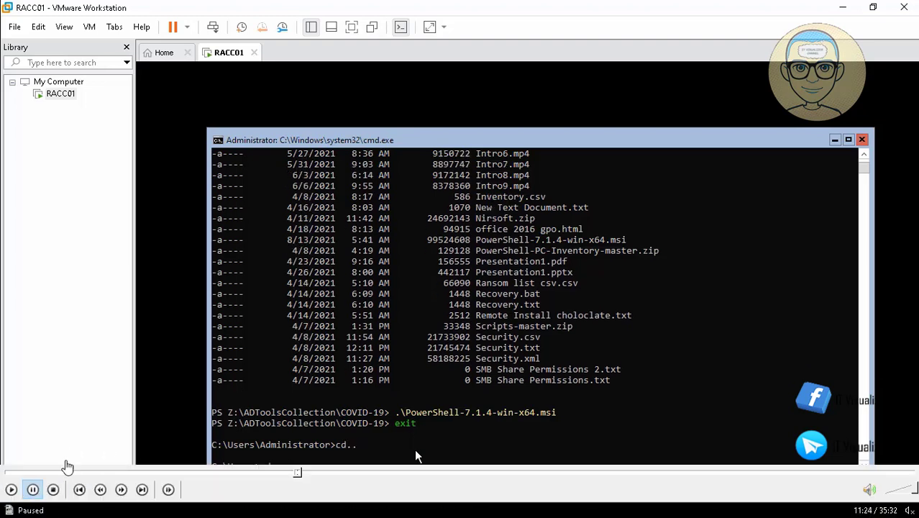
type("cd.")
mouse_move(81, 491)
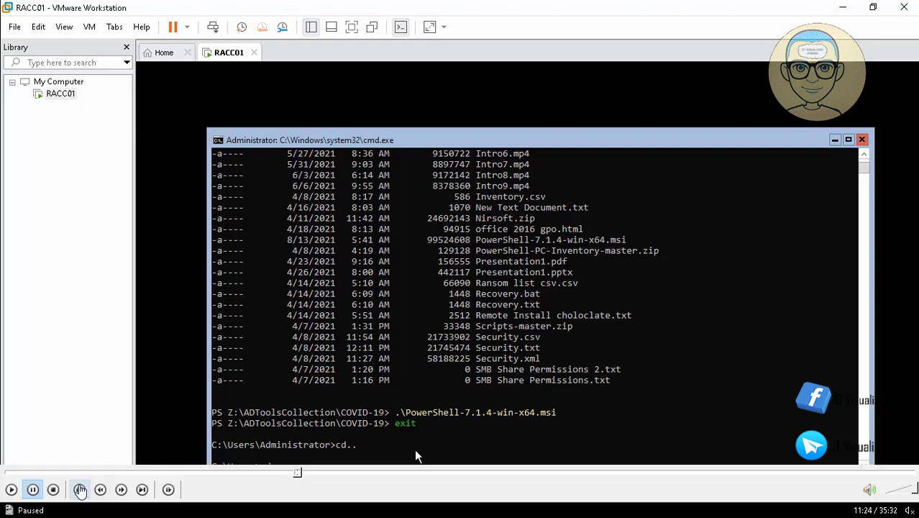
left_click(10, 489)
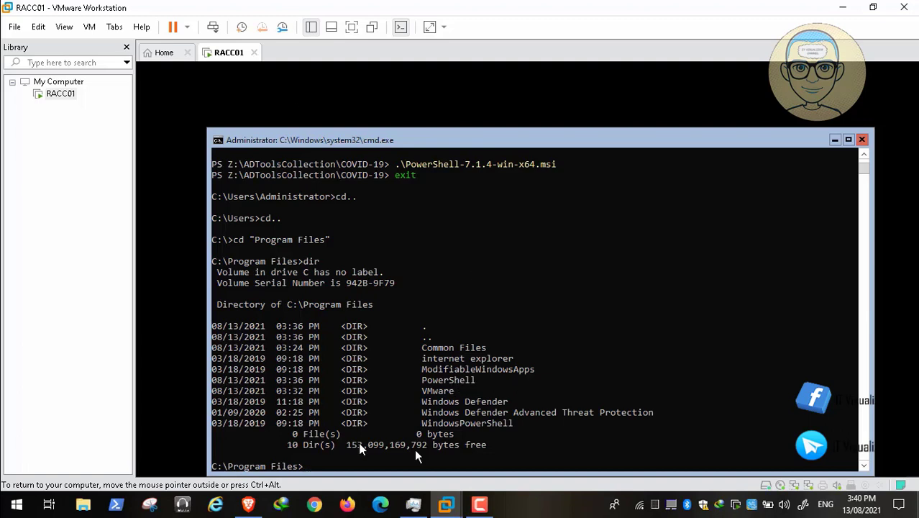
Step: Navigate to C:\Program Files\PowerShell, list its single 7 folder, and dismiss a notification
left_click(310, 473)
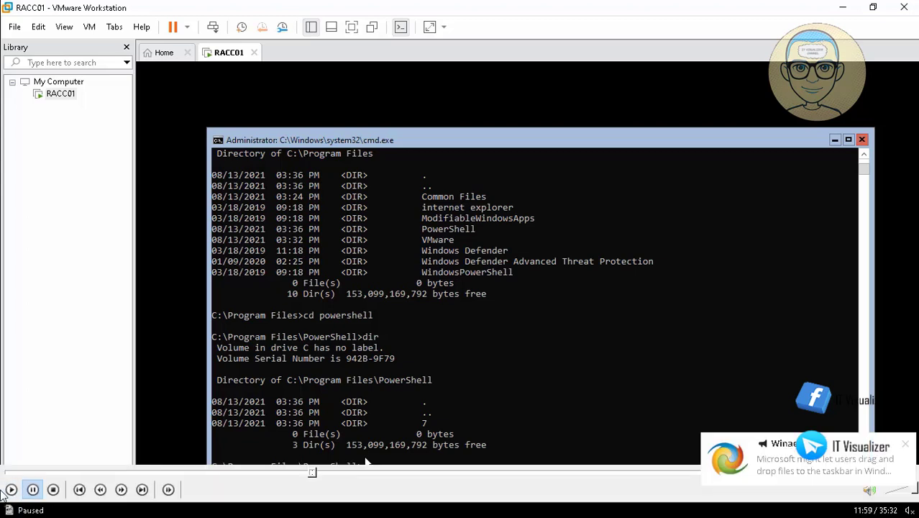
left_click(10, 490)
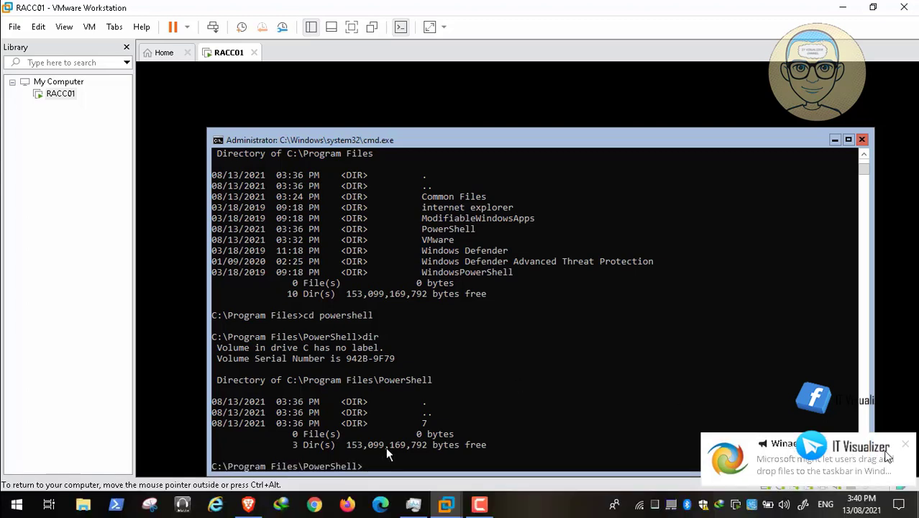
left_click(905, 448)
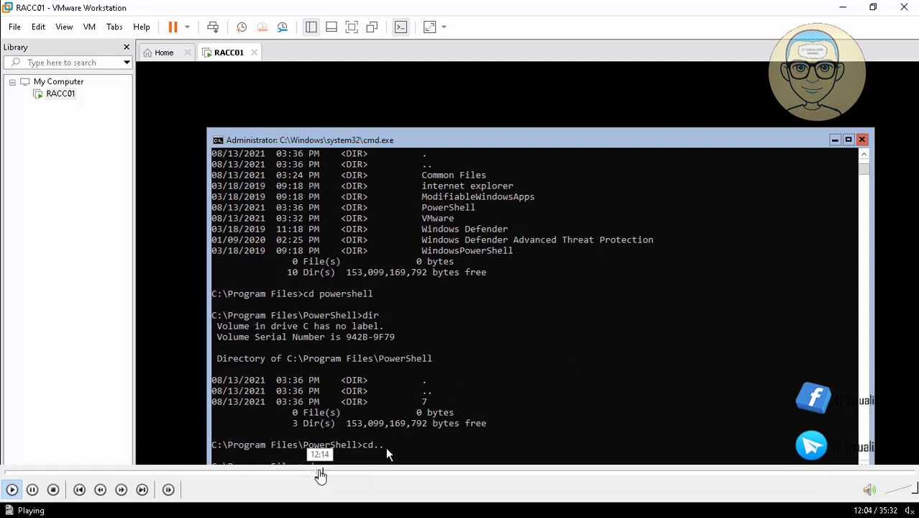
Step: Search Google for 'powershell 7 exe name' to learn PowerShell 7 runs as pwsh.exe
left_click(320, 473)
left_click(328, 473)
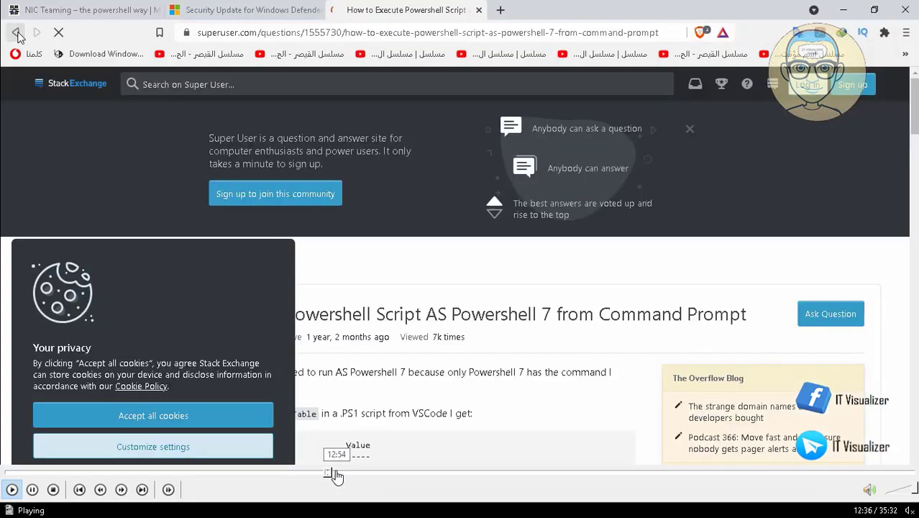
left_click(338, 473)
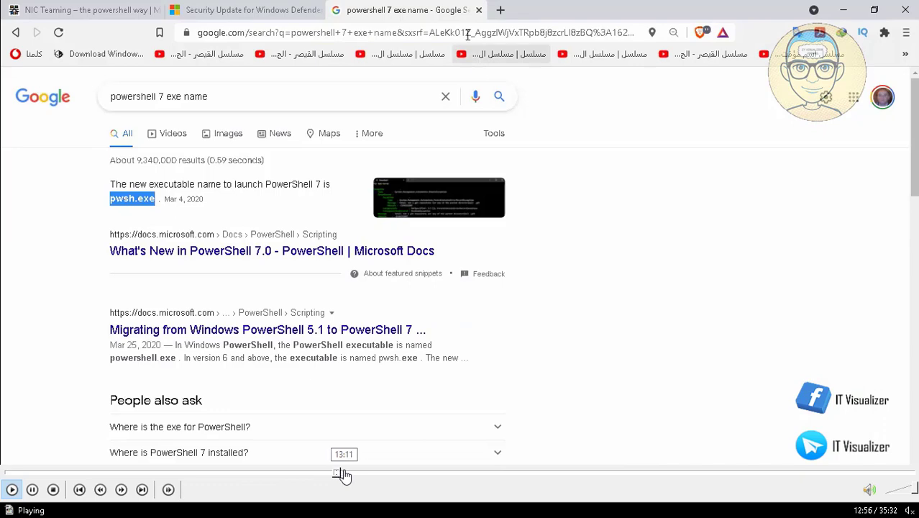
left_click(341, 473)
left_click(346, 473)
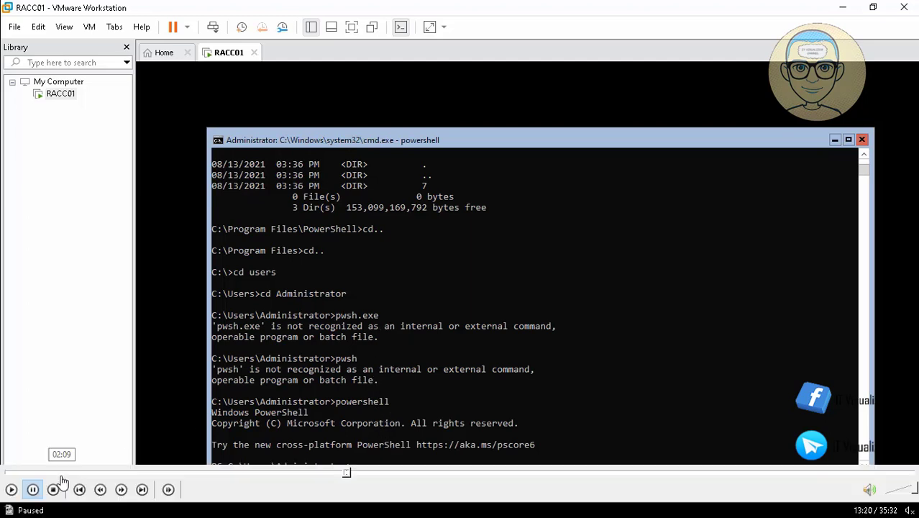
Step: Exit Windows PowerShell, try pwsh-preview (not recognized), and run cd.. twice to reach C:\
left_click(24, 490)
left_click(11, 490)
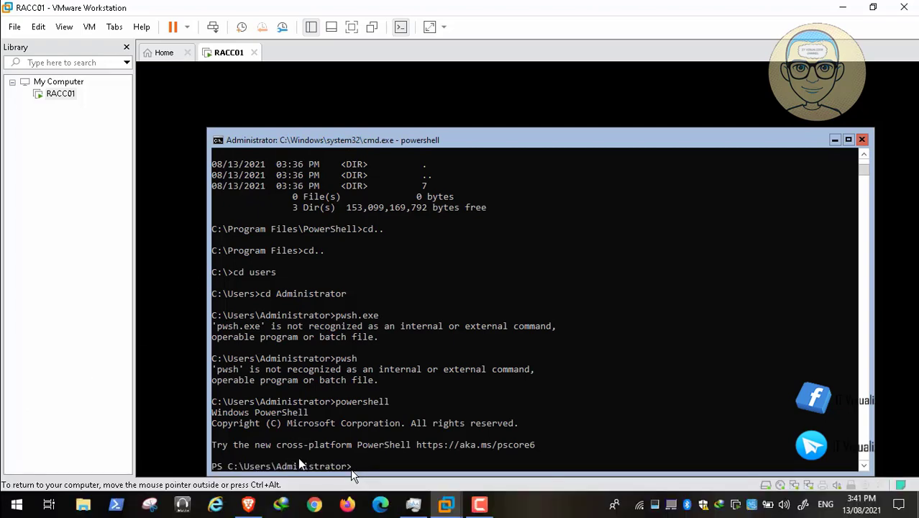
left_click(353, 474)
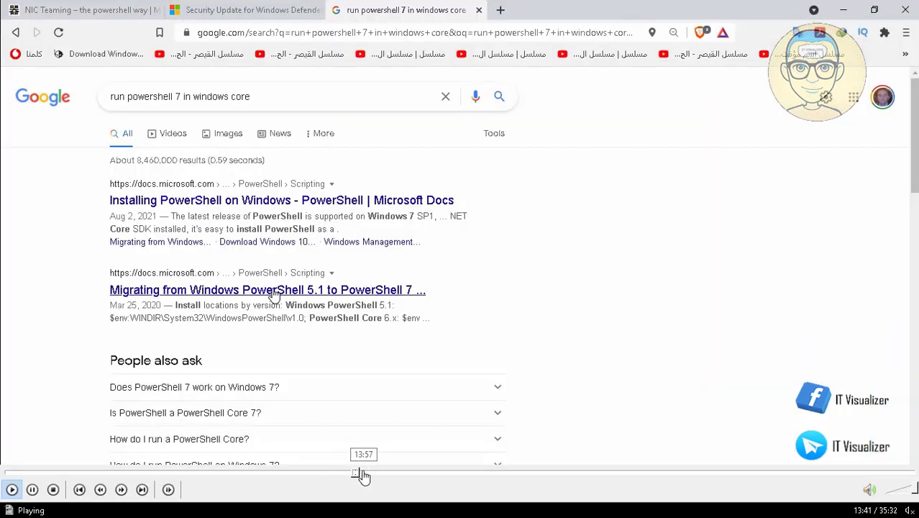
left_click(364, 475)
left_click(387, 474)
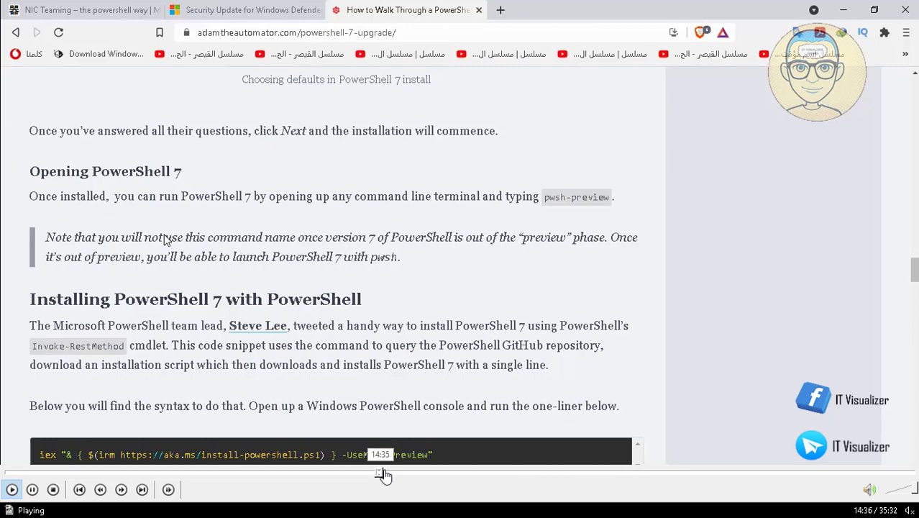
left_click(389, 475)
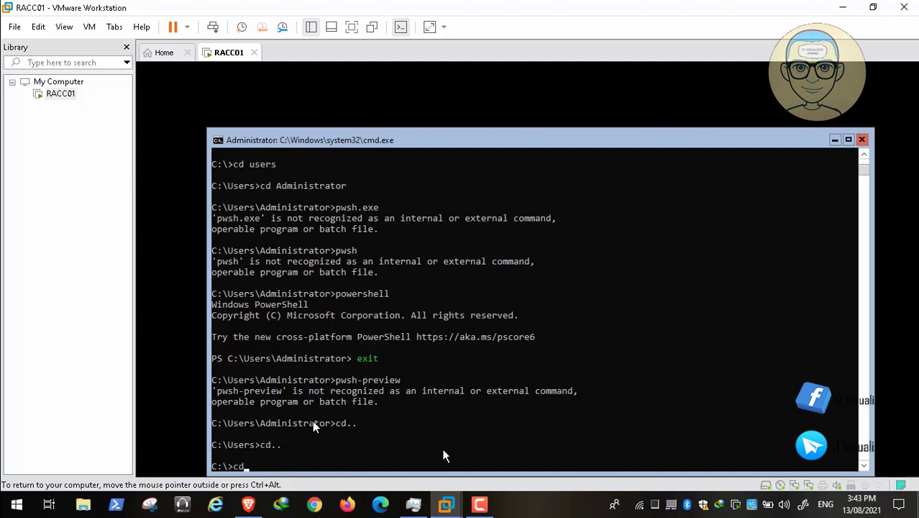
Step: Move into Program Files and then the PowerShell folder, listing each with dir
type("cd program")
key("Tab")
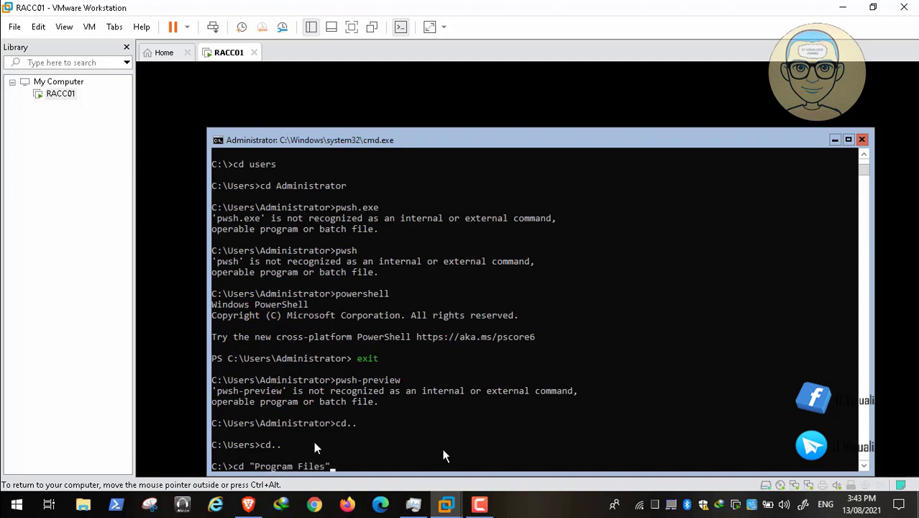
key("Return")
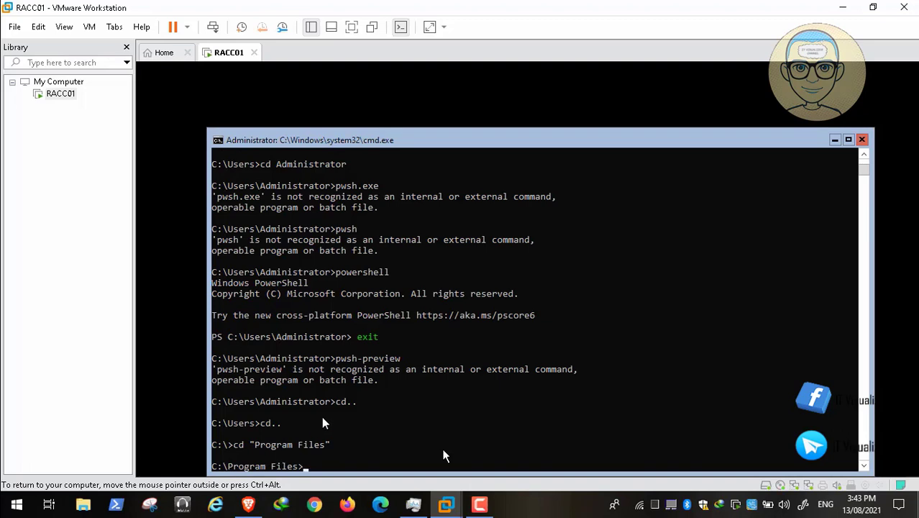
type("dir")
key("Return")
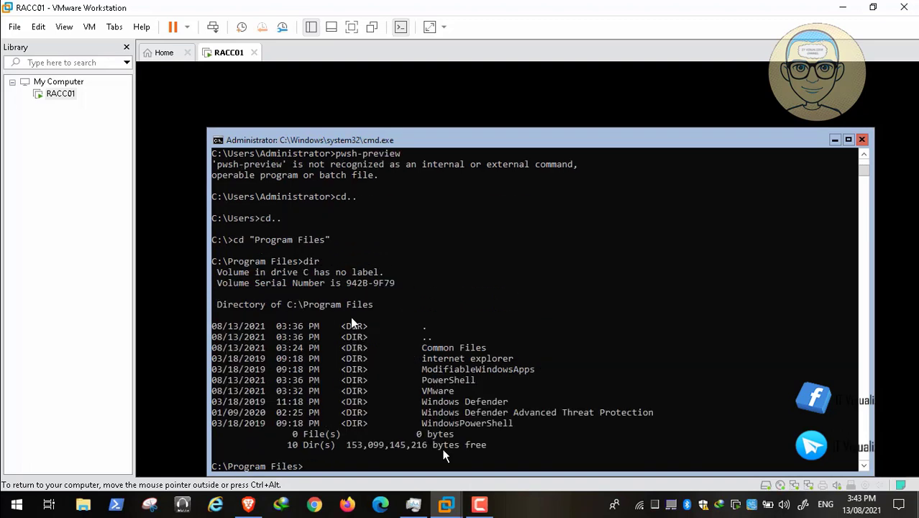
type("cd powershell")
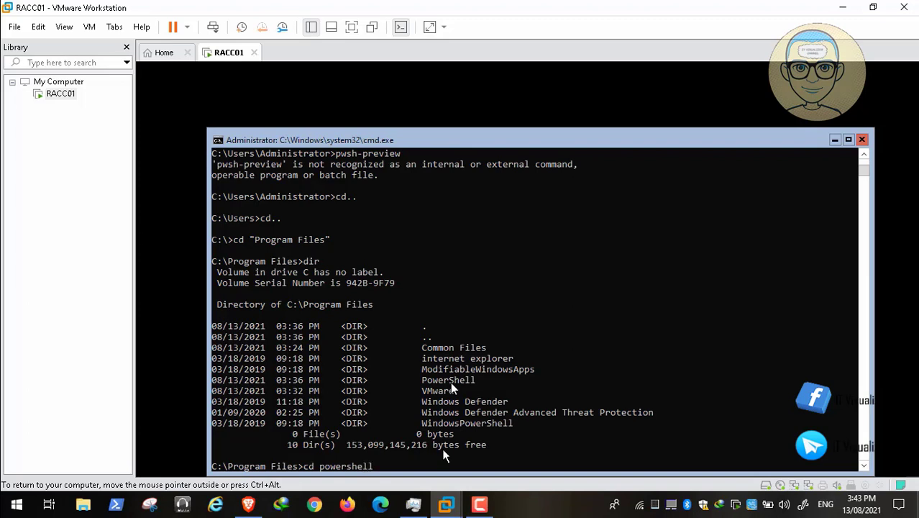
key("Return")
type(".")
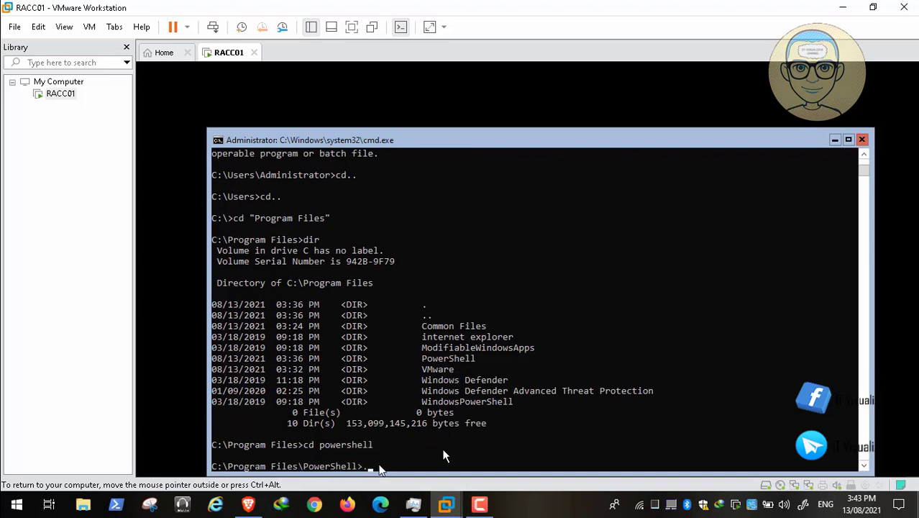
type("\\7")
key("BackSpace")
key("BackSpace")
key("BackSpace")
type("dir")
key("Return")
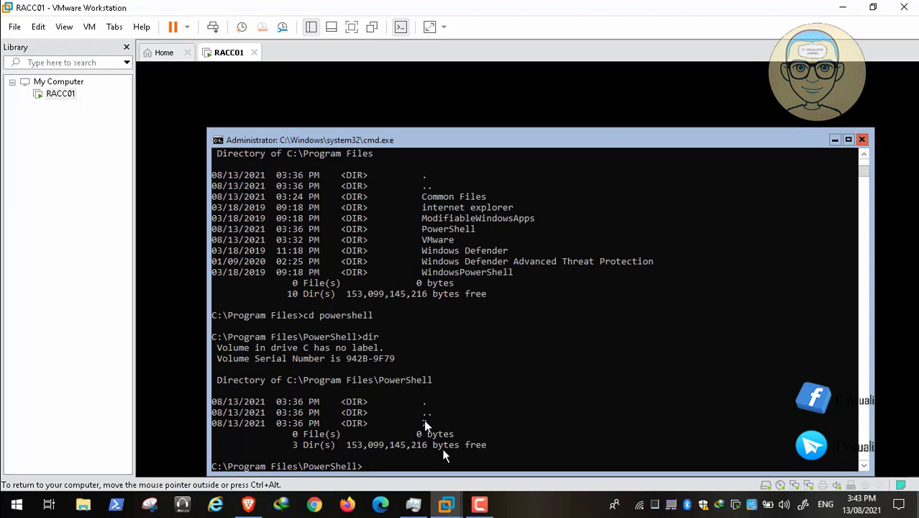
Step: Enter the 7 folder, list its 450 files, and Tab-complete a file name starting with P
type("cd 7")
key("Return")
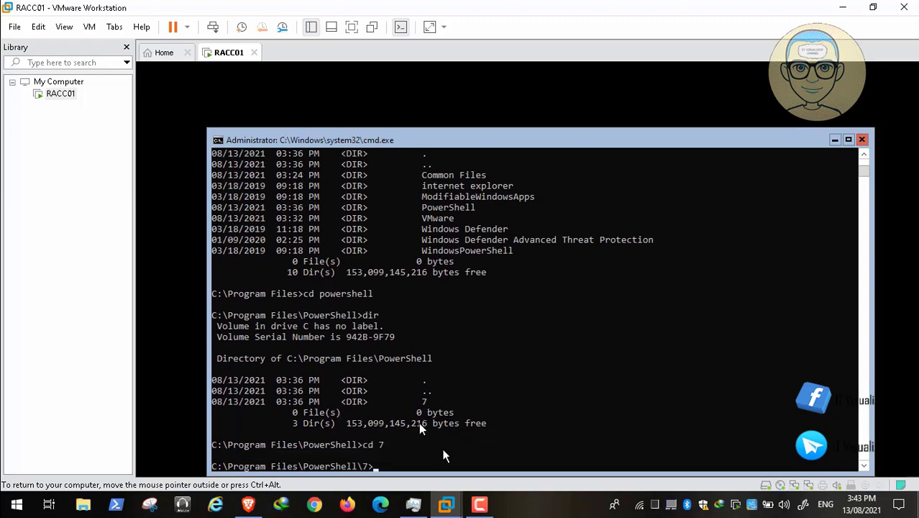
type("dir")
key("Return")
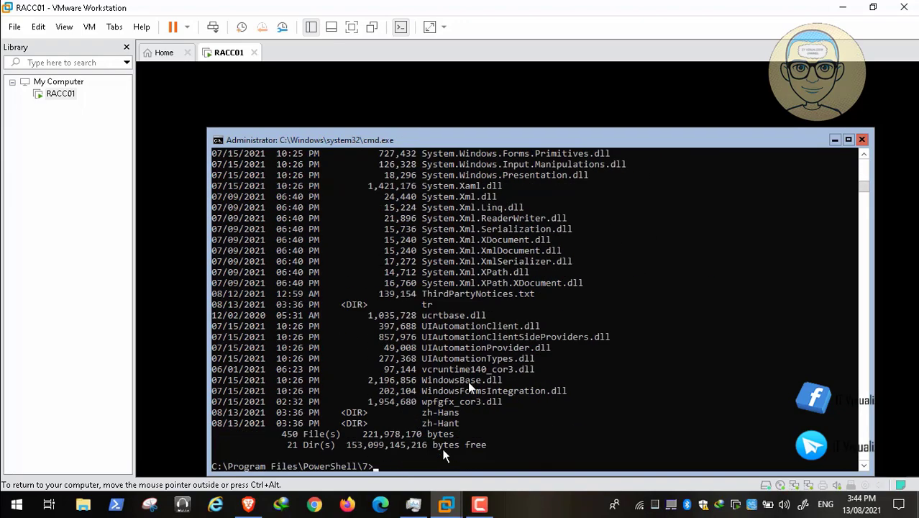
type("P")
key("Tab")
key("Tab")
key("Tab")
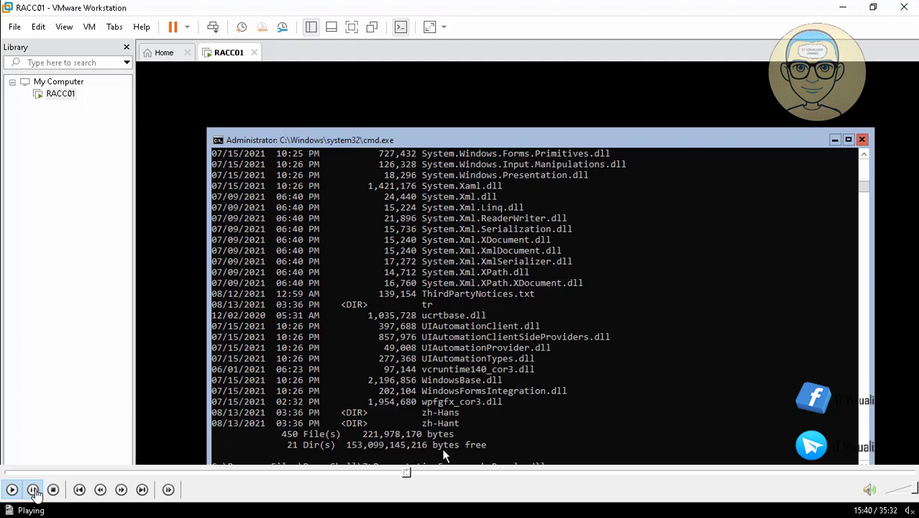
left_click(33, 490)
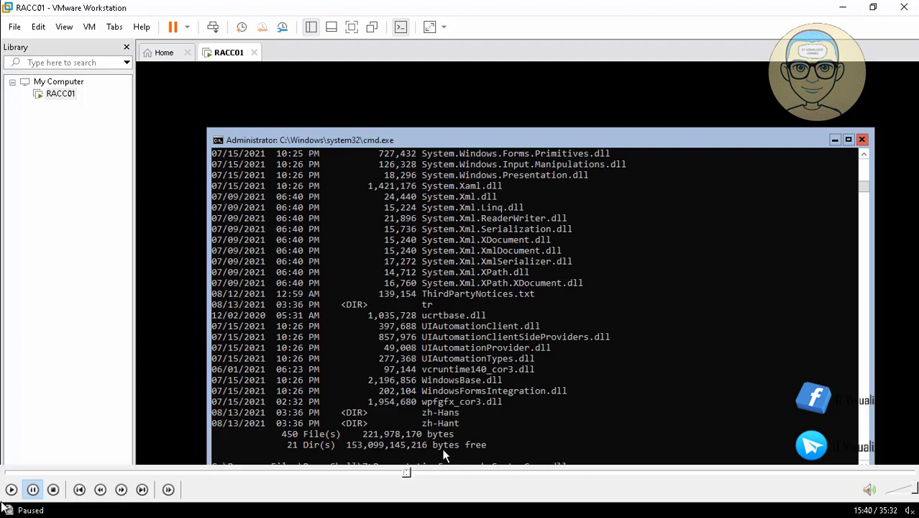
left_click(12, 491)
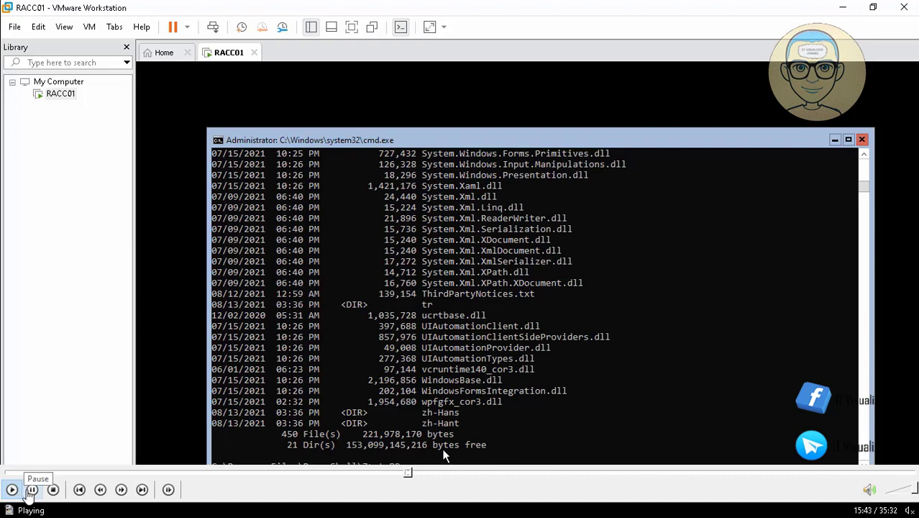
Step: Launch PowerShell 7.1.4 with pwsh.exe, then bring the Brave Docs page forward
left_click(32, 493)
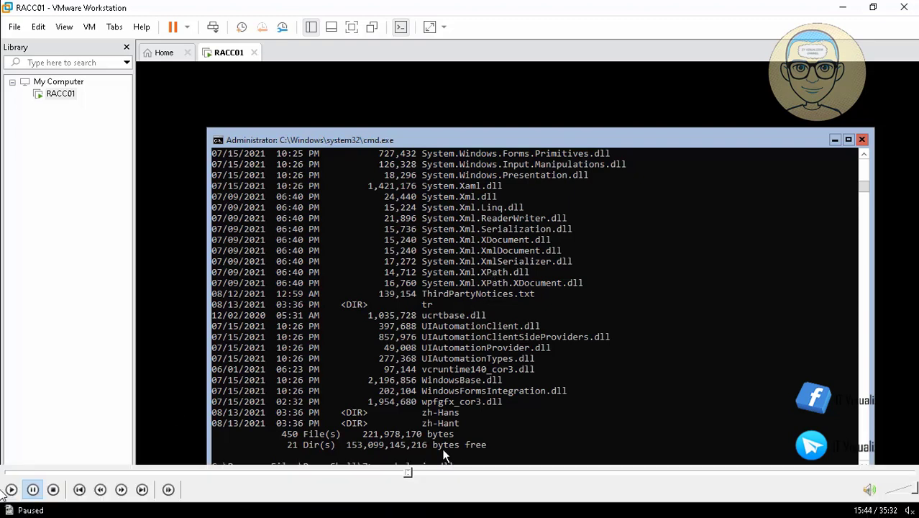
left_click(11, 490)
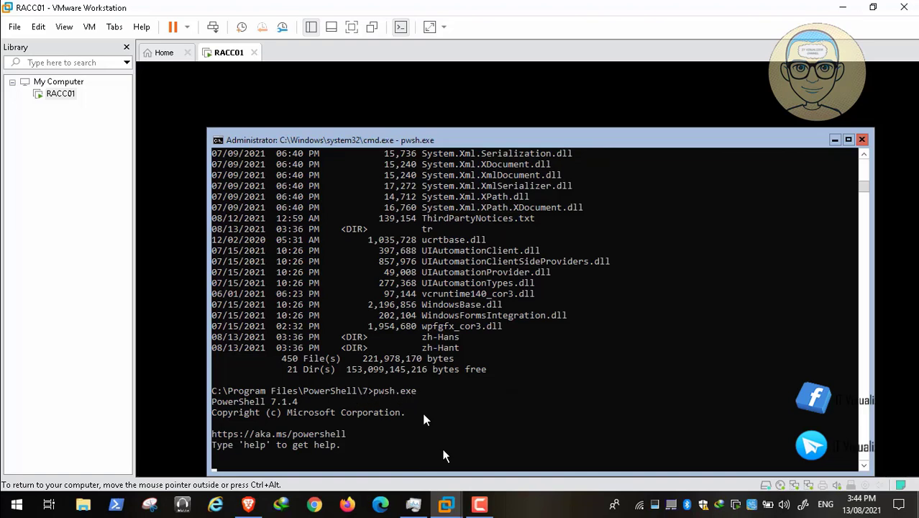
mouse_move(79, 497)
left_click(12, 490)
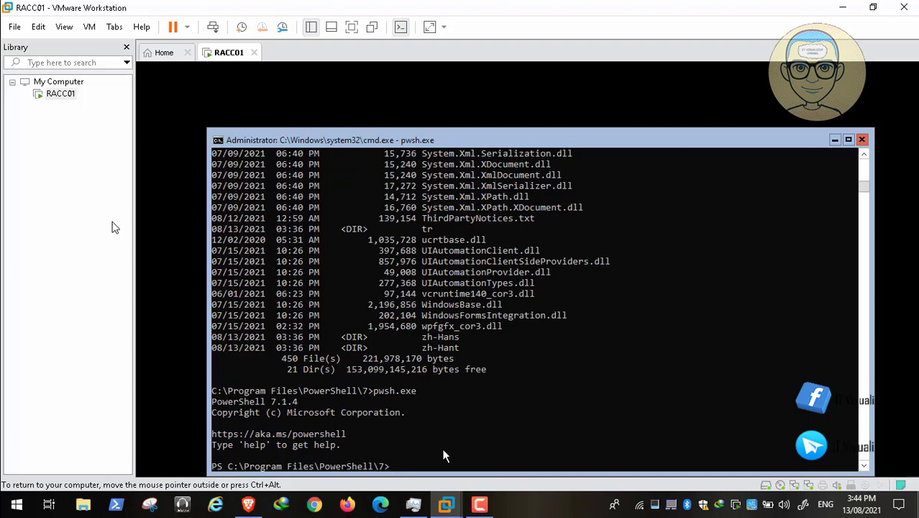
left_click(481, 507)
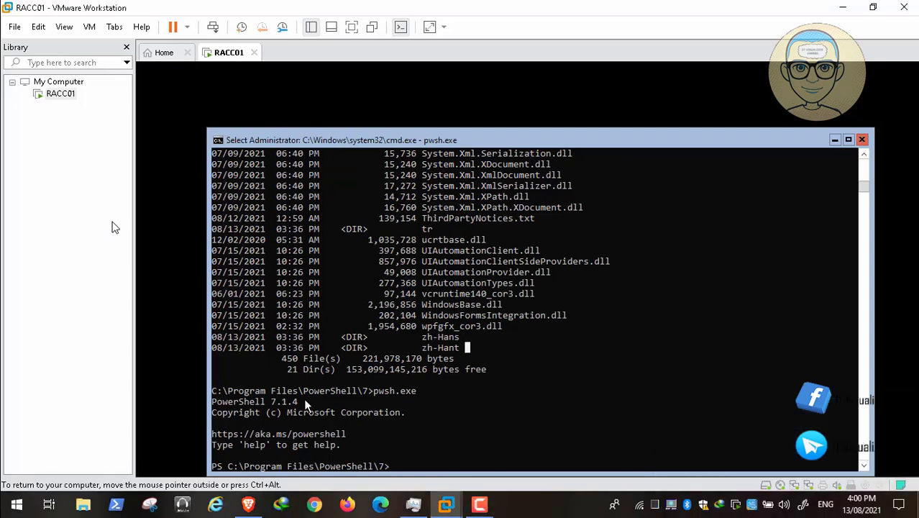
left_click(248, 506)
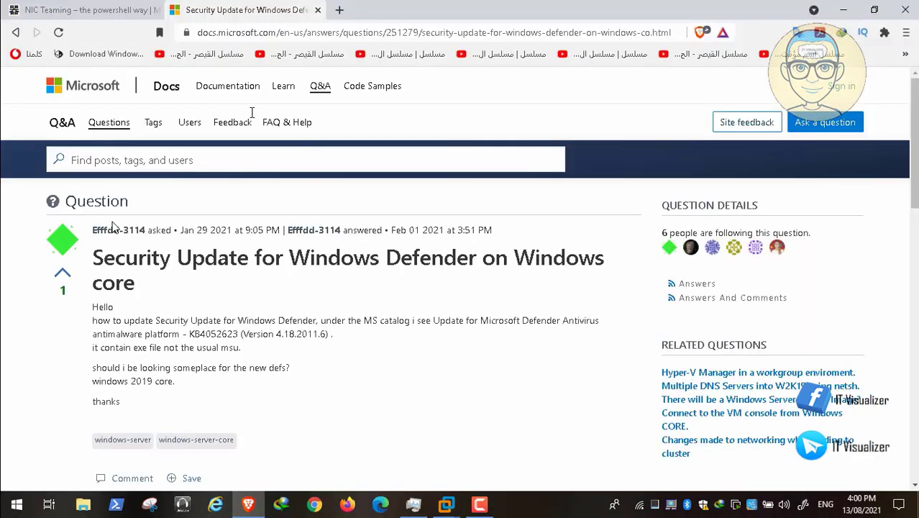
Step: Scroll the NIC Teaming article to the Get-NetAdapter command and select it
left_click(107, 12)
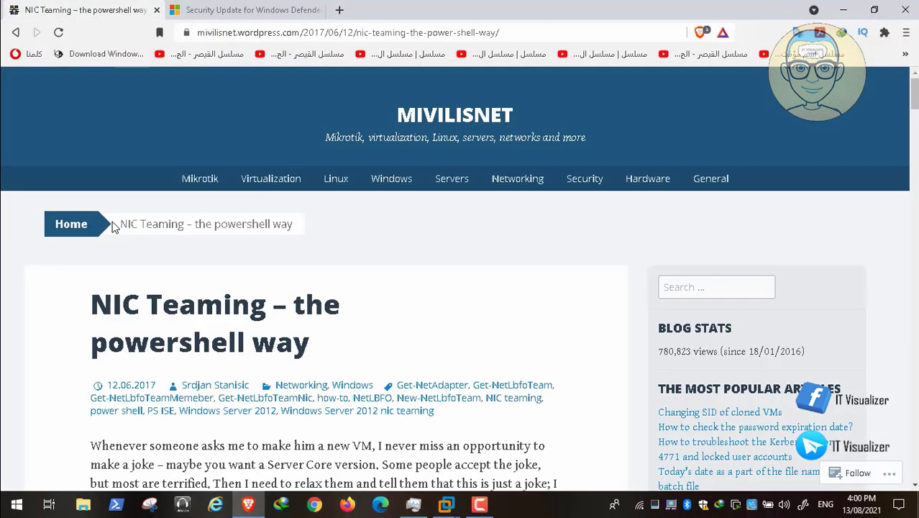
scroll(113, 227, "down", 4)
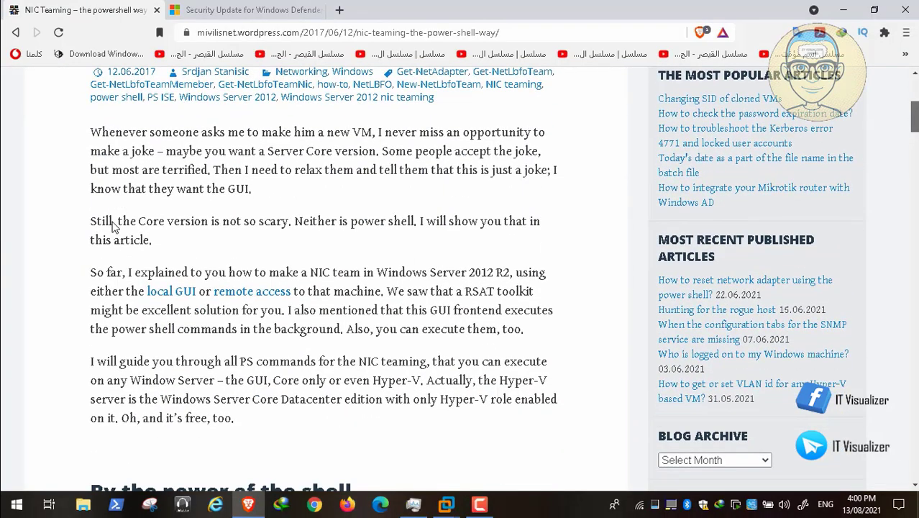
scroll(113, 227, "down", 9)
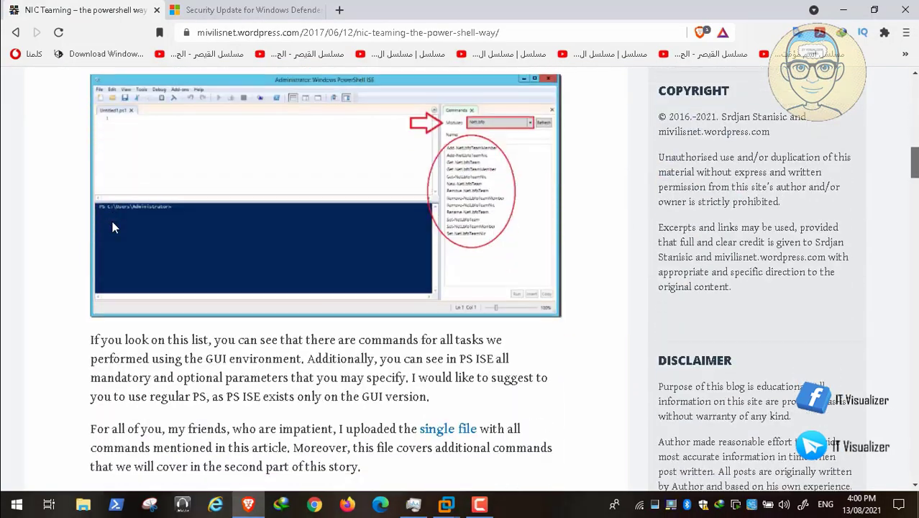
scroll(112, 227, "down", 7)
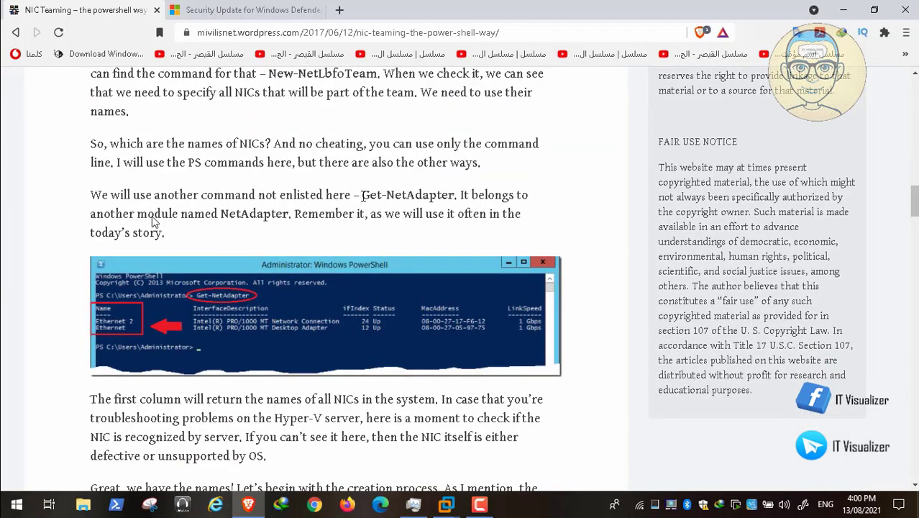
left_click_drag(363, 196, 455, 208)
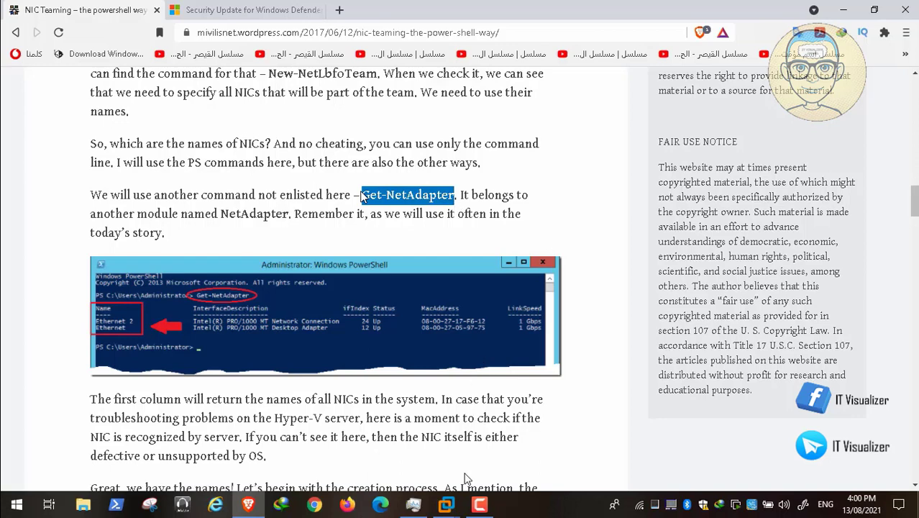
left_click(446, 505)
left_click(524, 427)
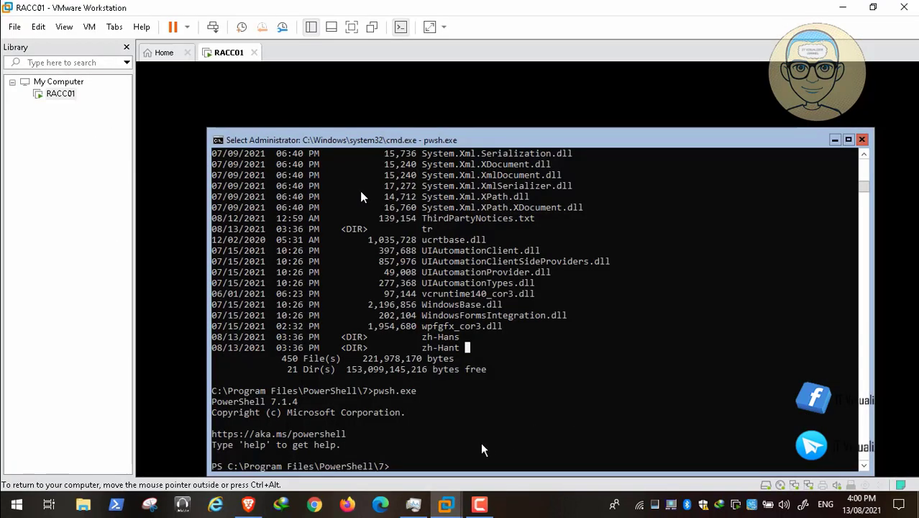
right_click(426, 461)
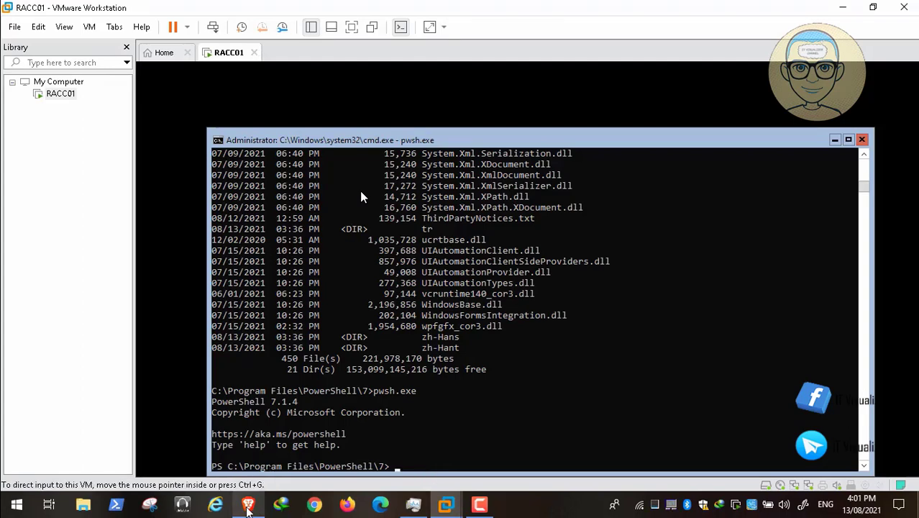
Step: Copy the selected Get-NetAdapter text and return to the RACC01 console
left_click(248, 503)
right_click(363, 197)
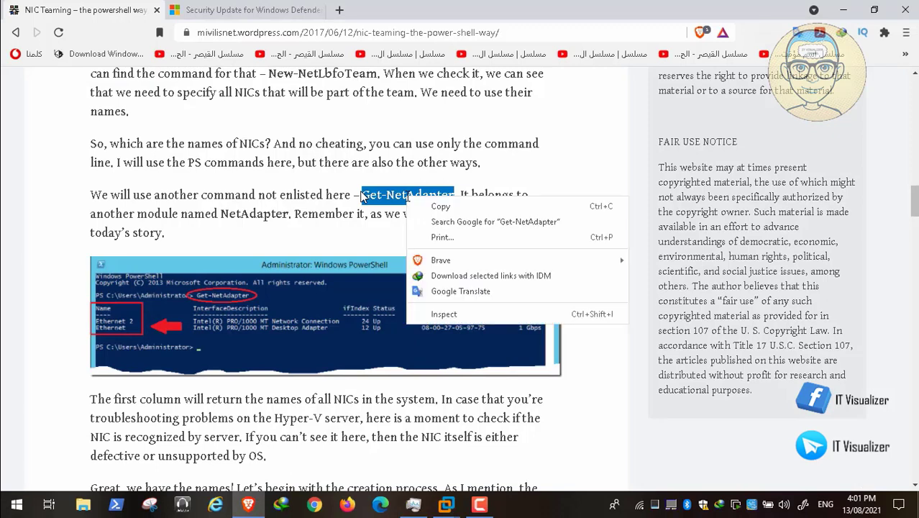
left_click(421, 209)
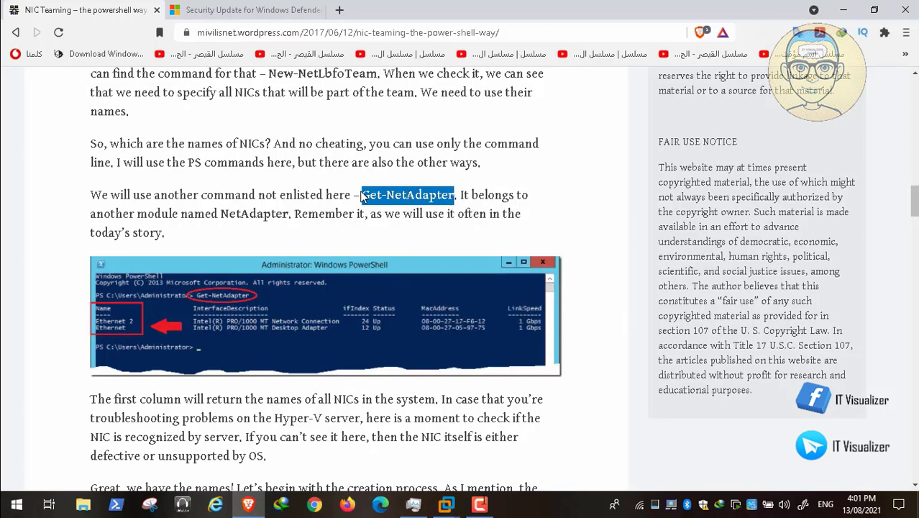
left_click(447, 505)
left_click(516, 458)
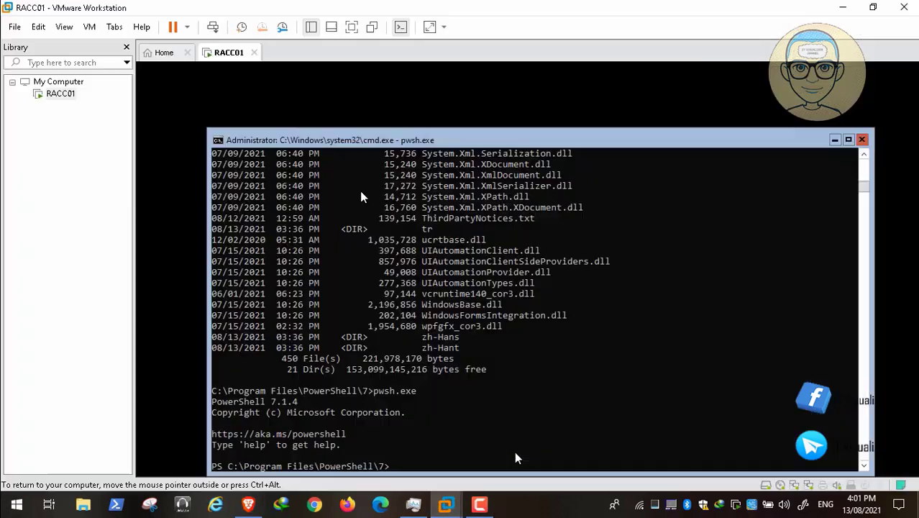
Step: Paste and run Get-NetAdapter, showing Ethernet0 and Ethernet1 both Up at 1 Gbps
right_click(435, 462)
key("Return")
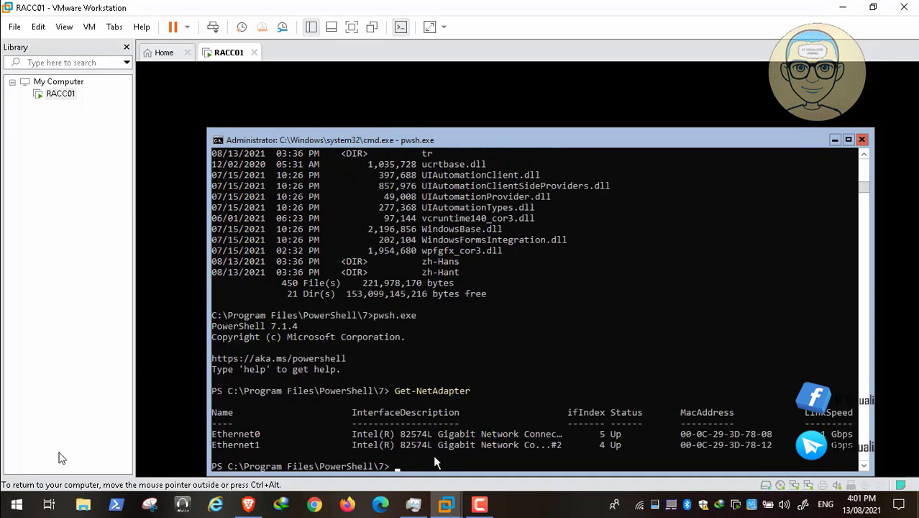
mouse_move(19, 497)
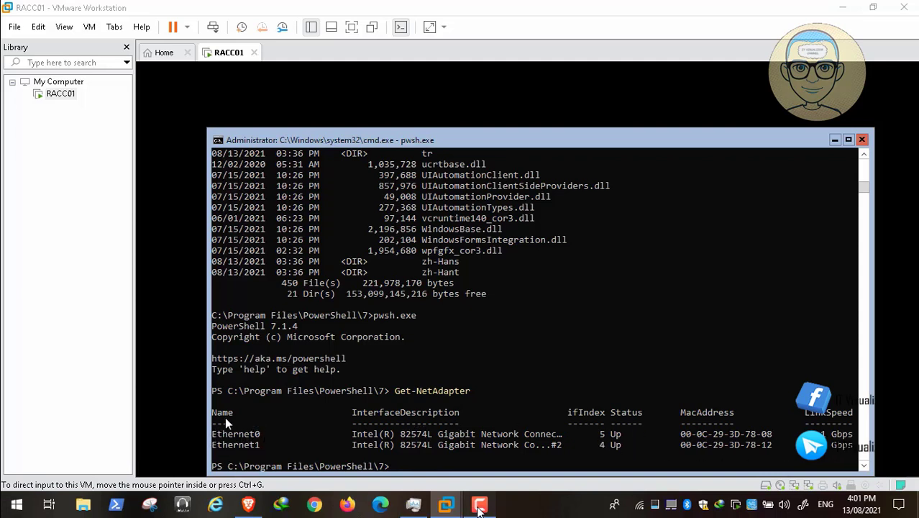
mouse_move(3, 511)
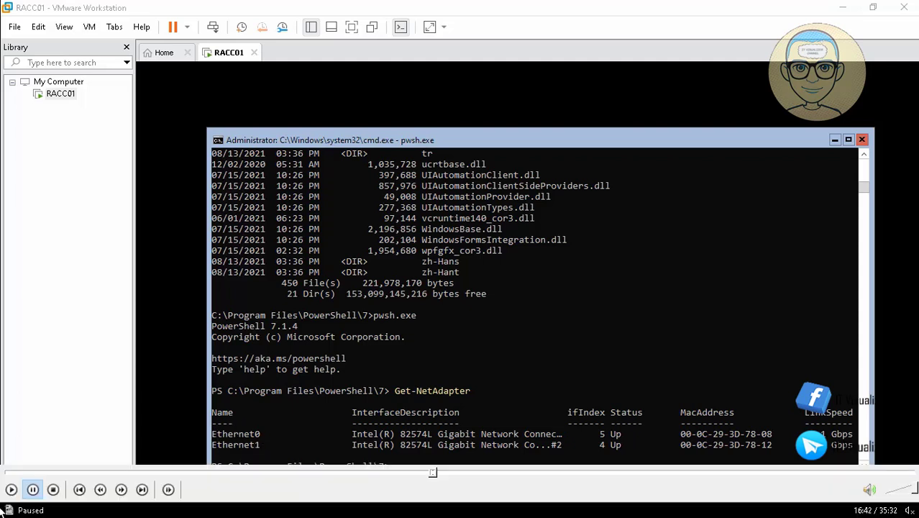
left_click(11, 491)
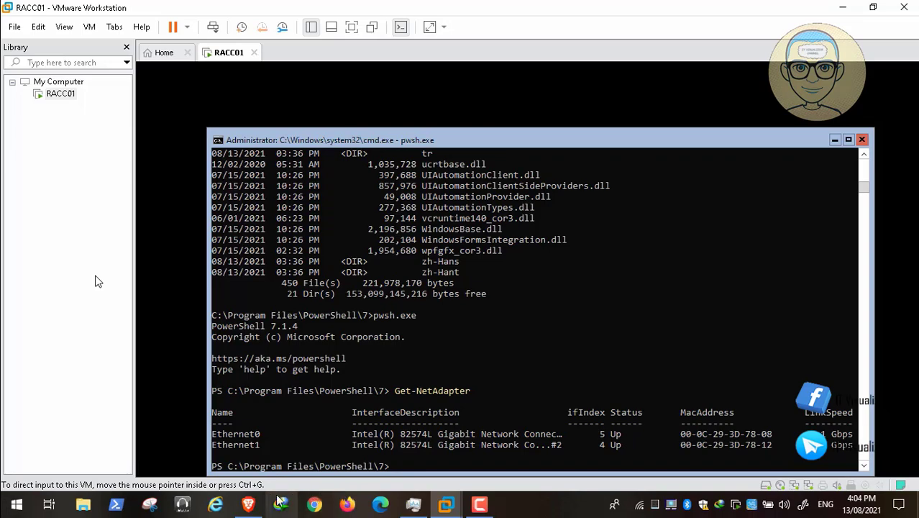
Step: Copy the New-NetLbfoTeam command line from the article and return to the RACC01 console
left_click(248, 504)
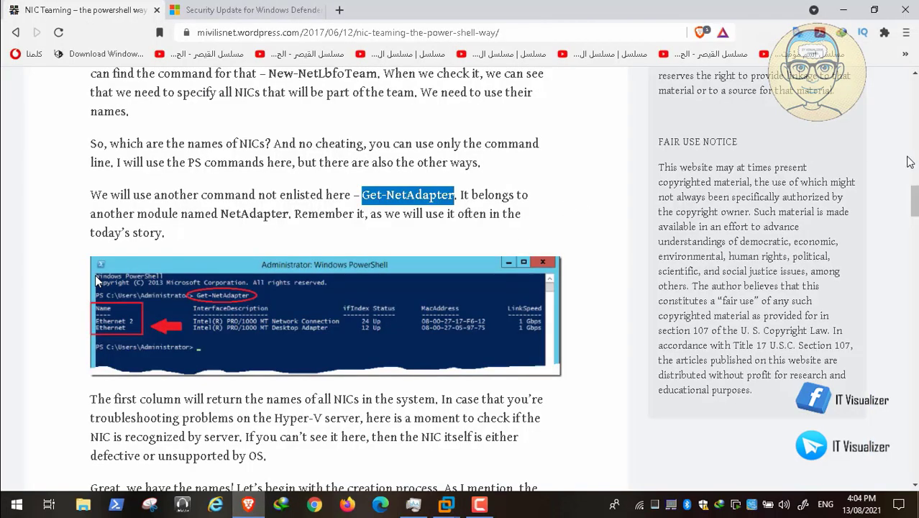
scroll(915, 201, "down", 4)
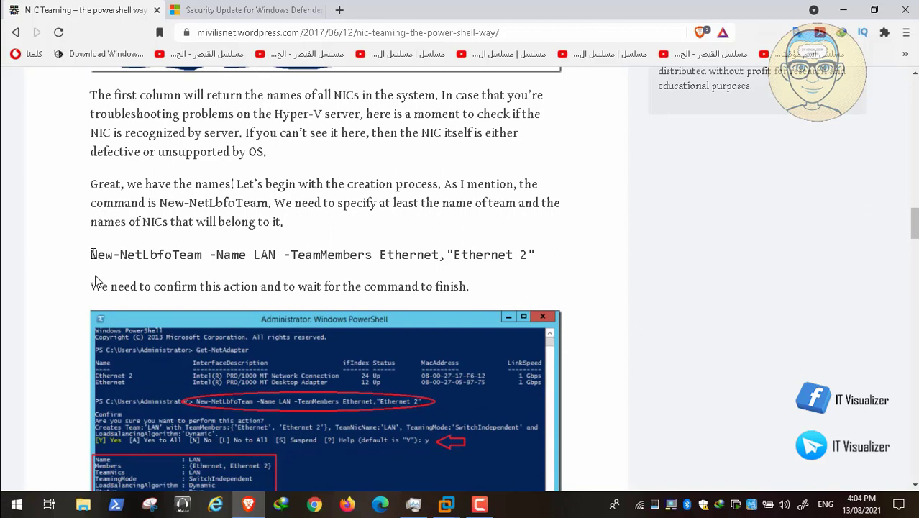
left_click_drag(92, 255, 541, 261)
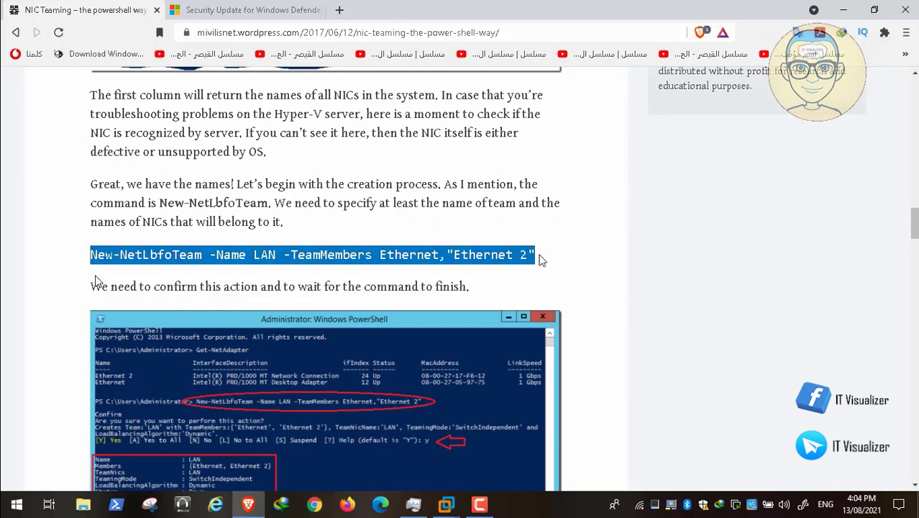
right_click(499, 253)
left_click(522, 263)
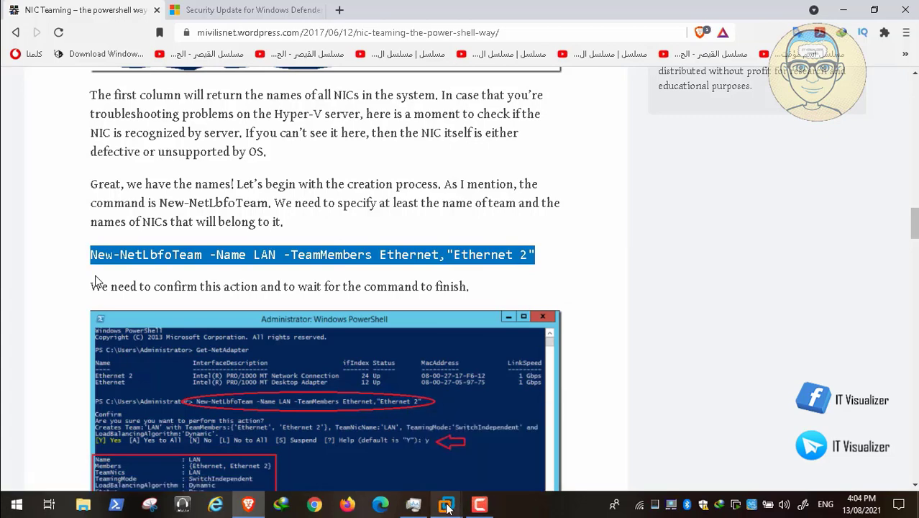
mouse_move(451, 506)
left_mouse_down()
mouse_move(521, 476)
mouse_move(447, 504)
left_mouse_up()
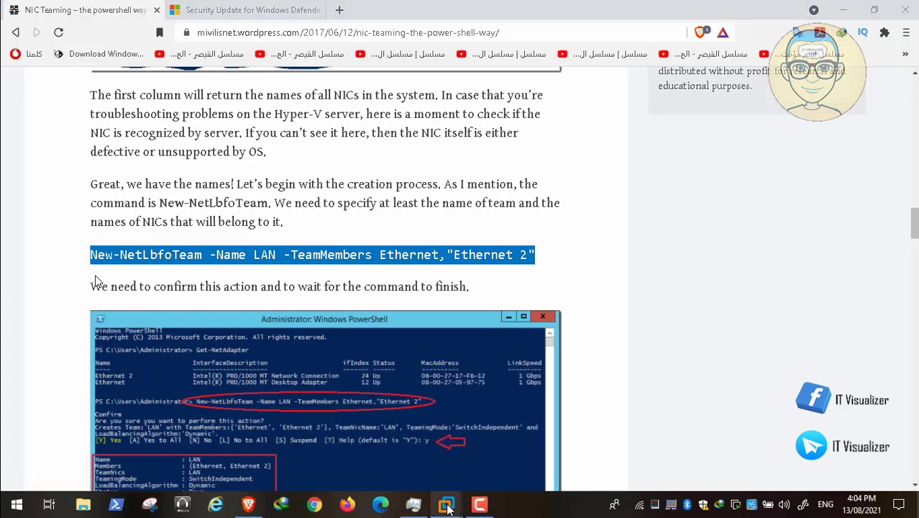
mouse_move(447, 503)
left_click(494, 431)
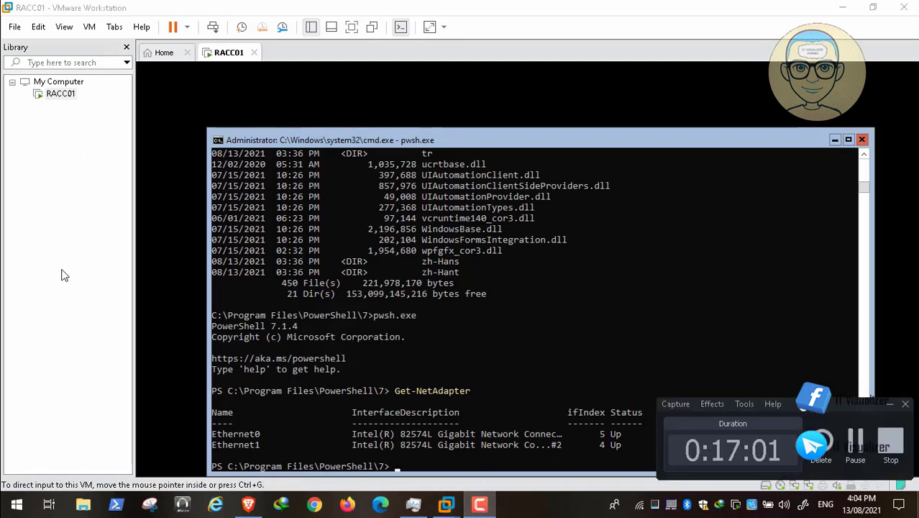
Step: Paste New-NetLbfoTeam, set team members to Ethernet0,Ethernet1, and run it to create team LAN
left_click(889, 405)
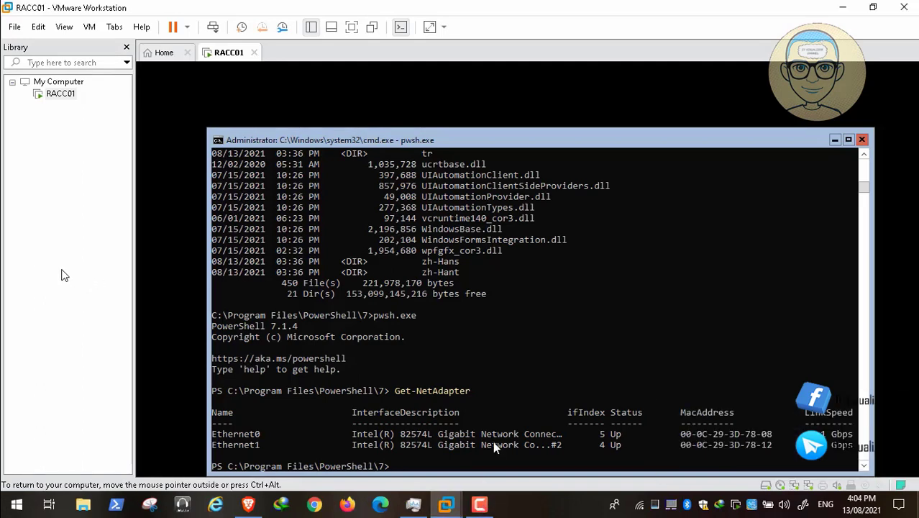
right_click(434, 471)
key("BackSpace")
key("BackSpace")
key("BackSpace")
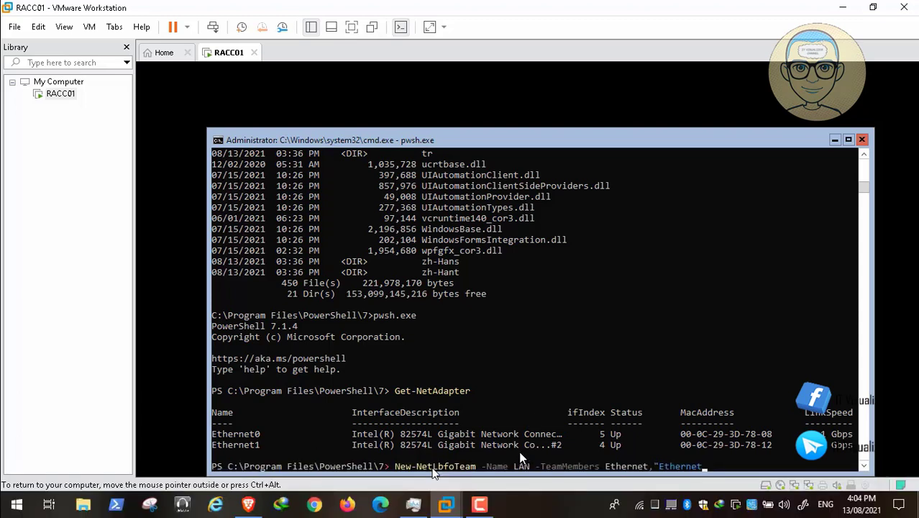
mouse_move(508, 473)
left_click(10, 490)
type("1")
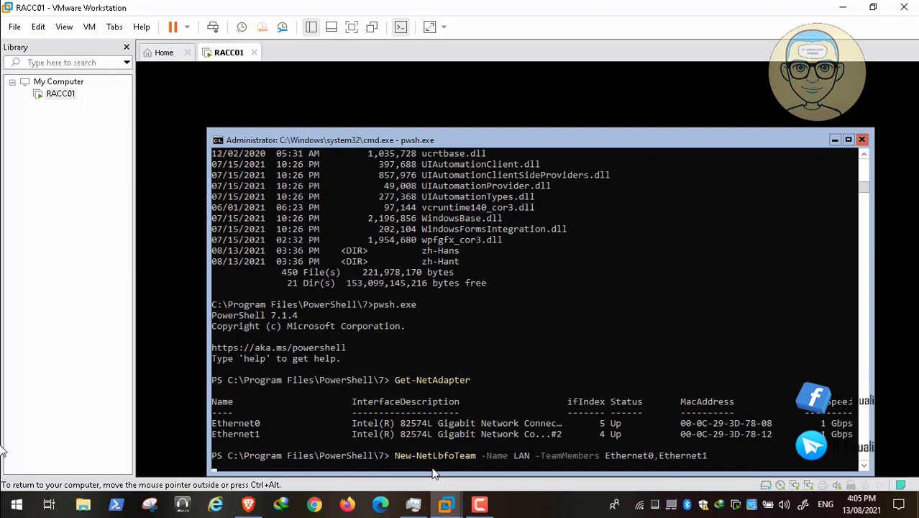
key("Return")
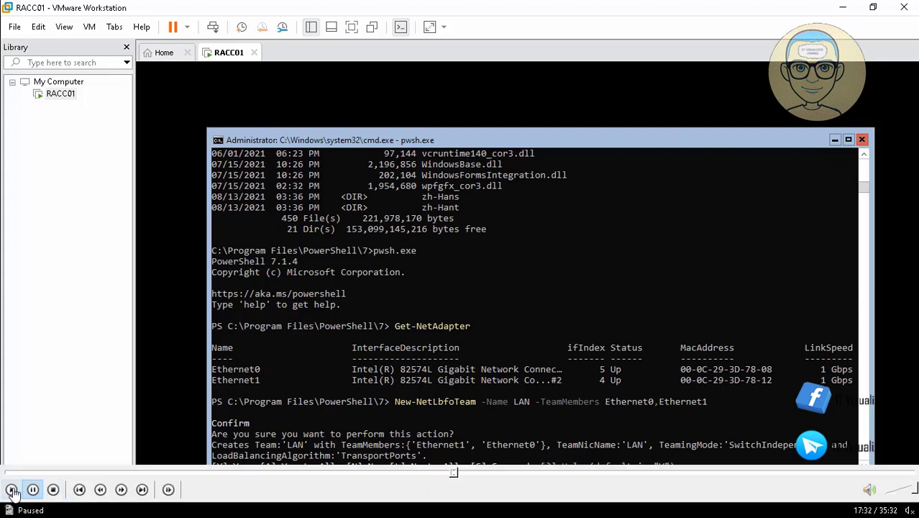
Step: Answer Y to confirm creating team LAN, then return to the Brave article
type("Y")
key("Return")
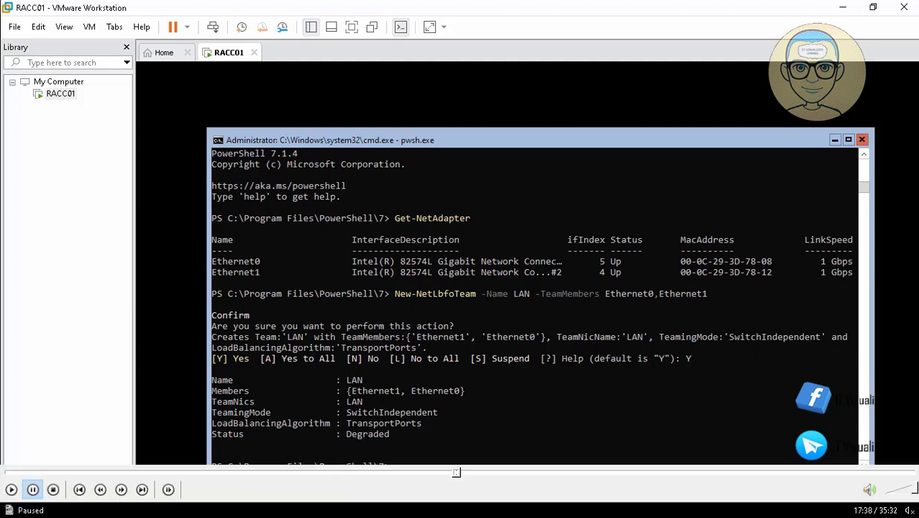
left_click(9, 494)
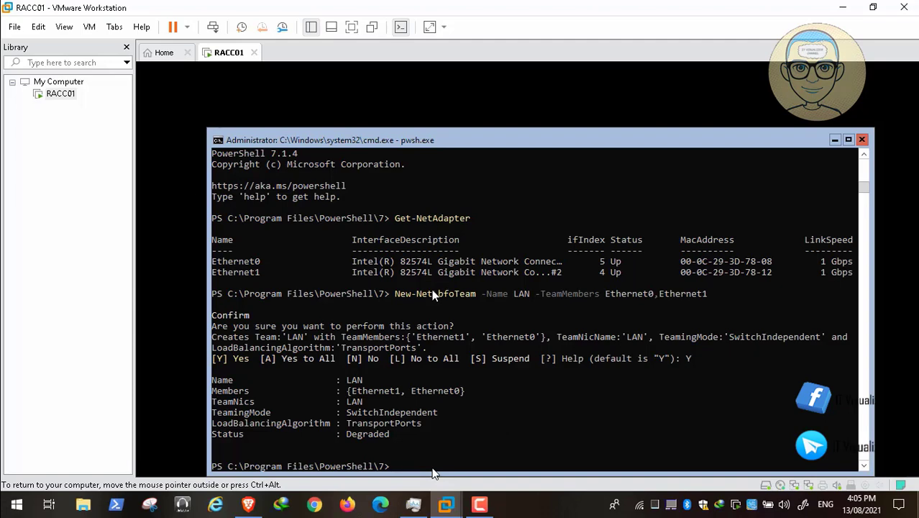
left_click(248, 504)
Step: Copy the Get-NetLbfoTeam command from the article and return to the RACC01 console
left_click(38, 286)
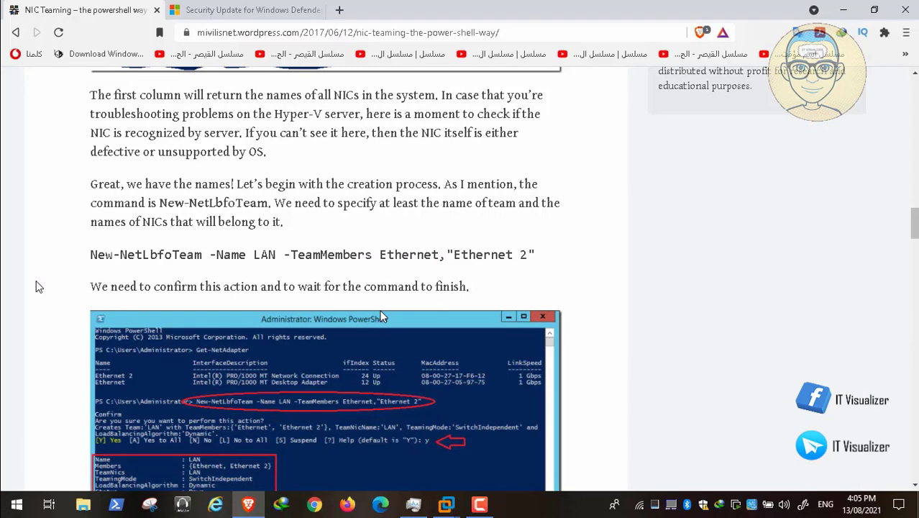
scroll(39, 286, "down", 3)
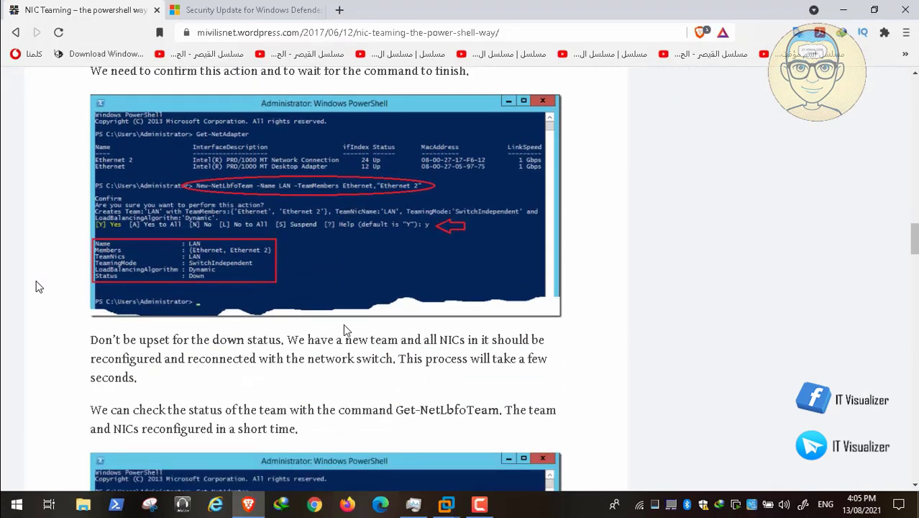
scroll(39, 286, "down", 3)
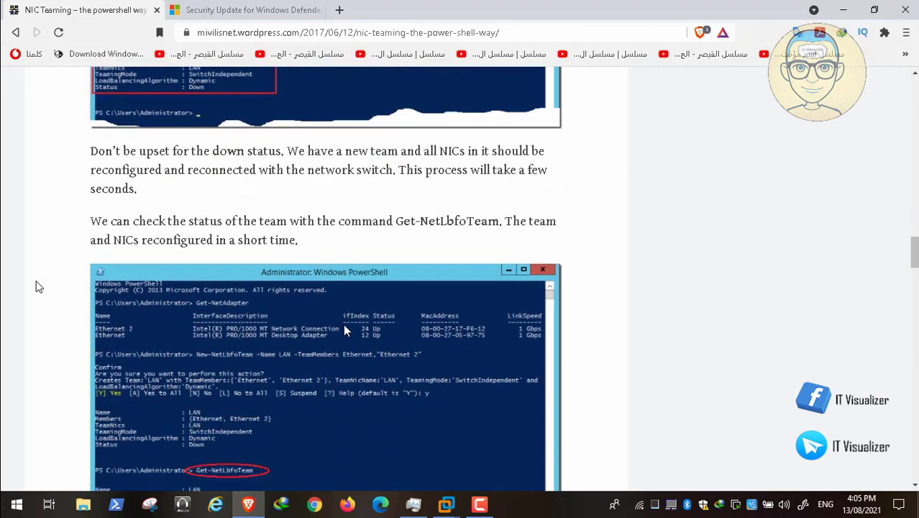
scroll(38, 286, "down", 1)
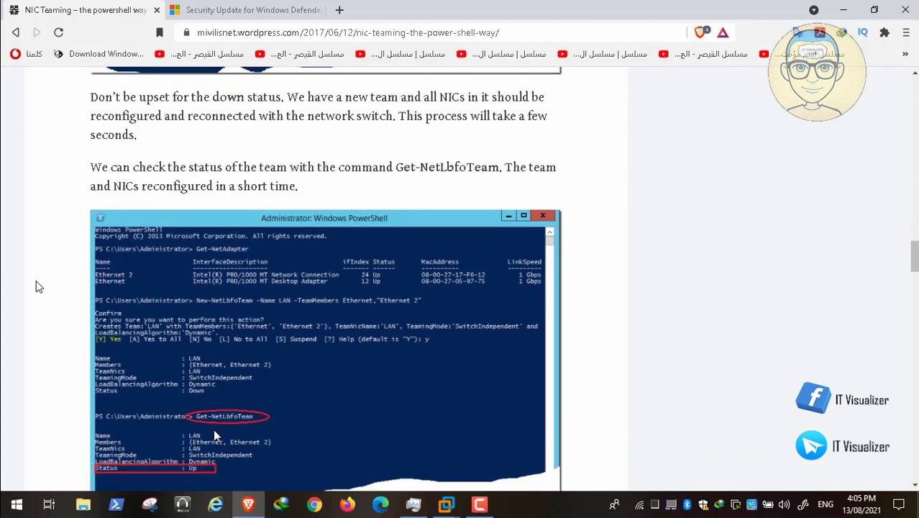
scroll(39, 287, "up", 2)
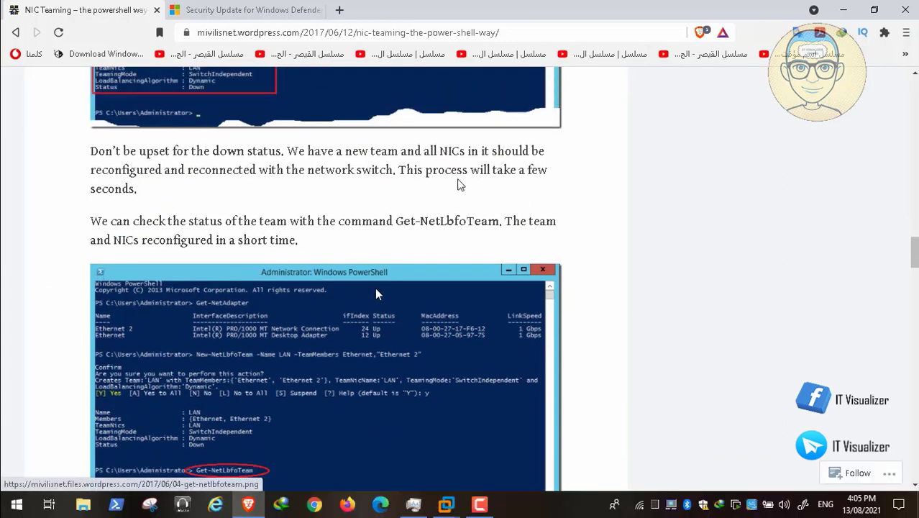
left_click_drag(396, 223, 500, 223)
right_click(476, 223)
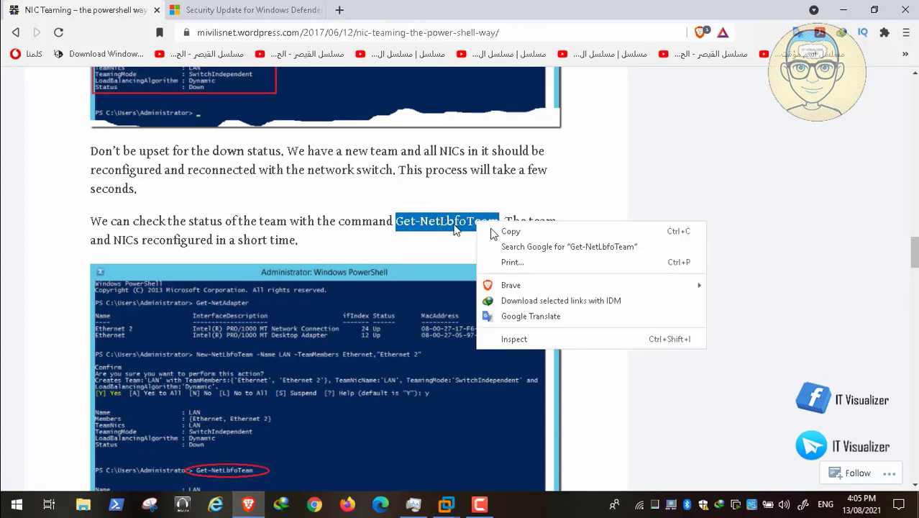
left_click(494, 231)
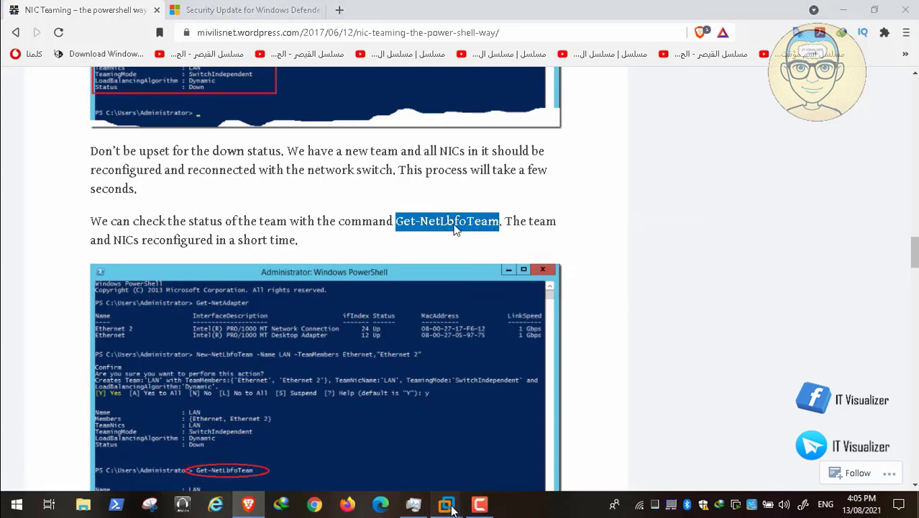
mouse_move(446, 505)
left_click(506, 441)
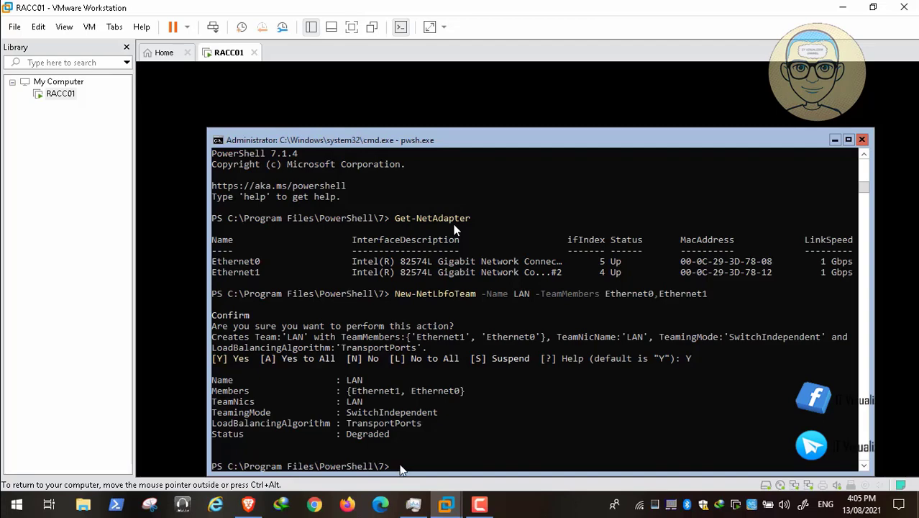
Step: Paste and run Get-NetLbfoTeam to check the LAN team's status
right_click(401, 469)
key("Return")
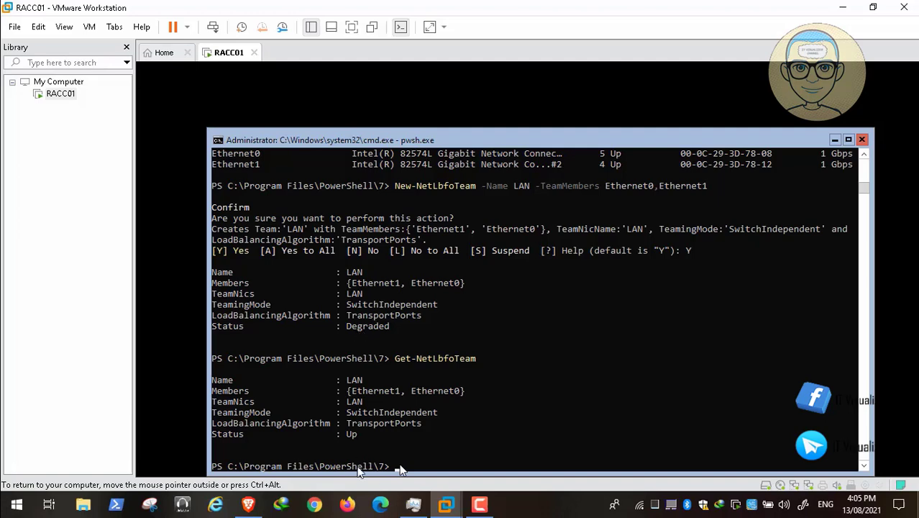
mouse_move(1, 505)
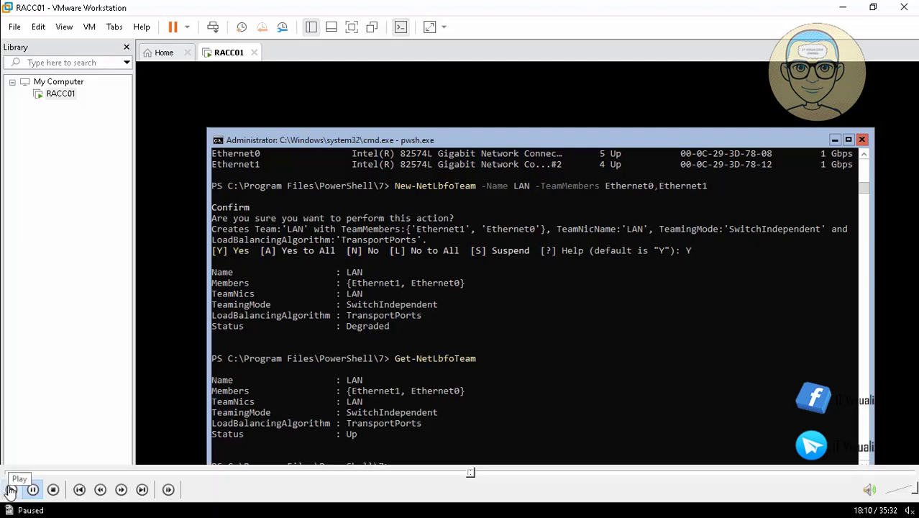
left_click(11, 489)
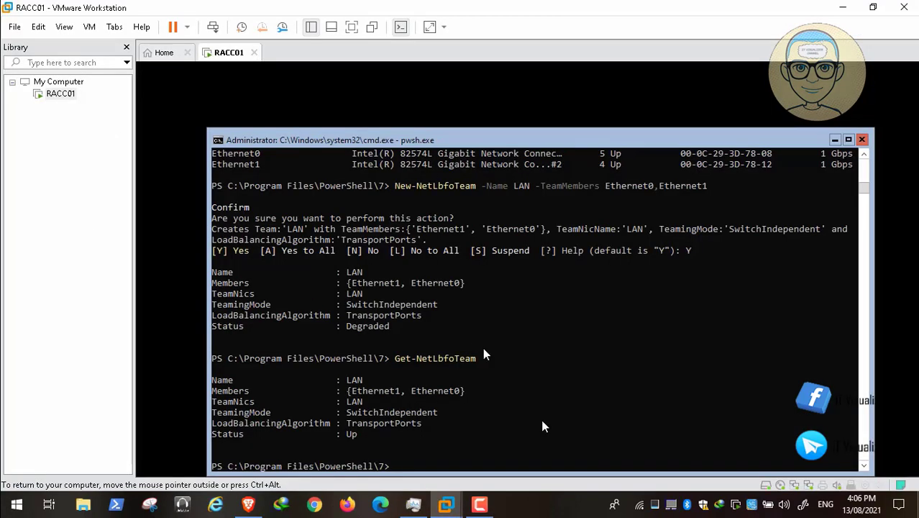
Step: Rerun Get-NetLbfoTeam via Tab completion, confirming team LAN now reports Status Up
type("Get-NetLb")
key("Tab")
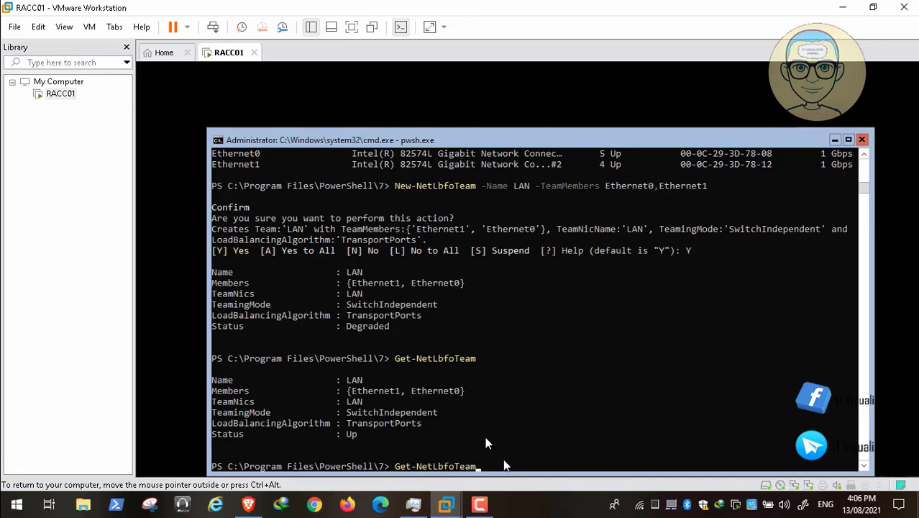
key("Return")
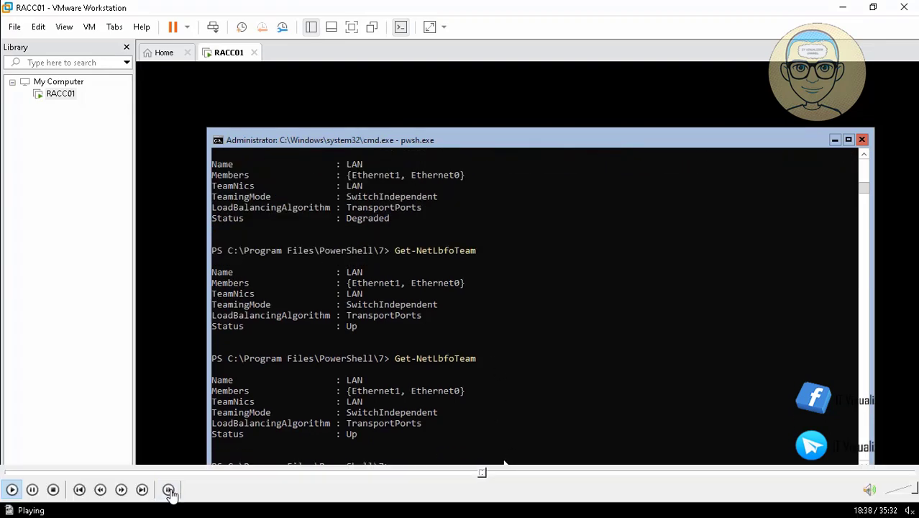
left_click(33, 492)
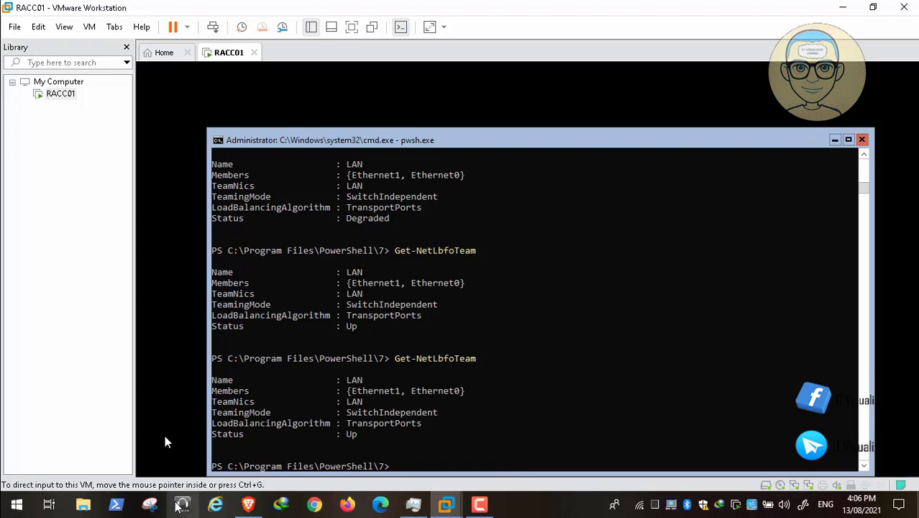
left_click(248, 504)
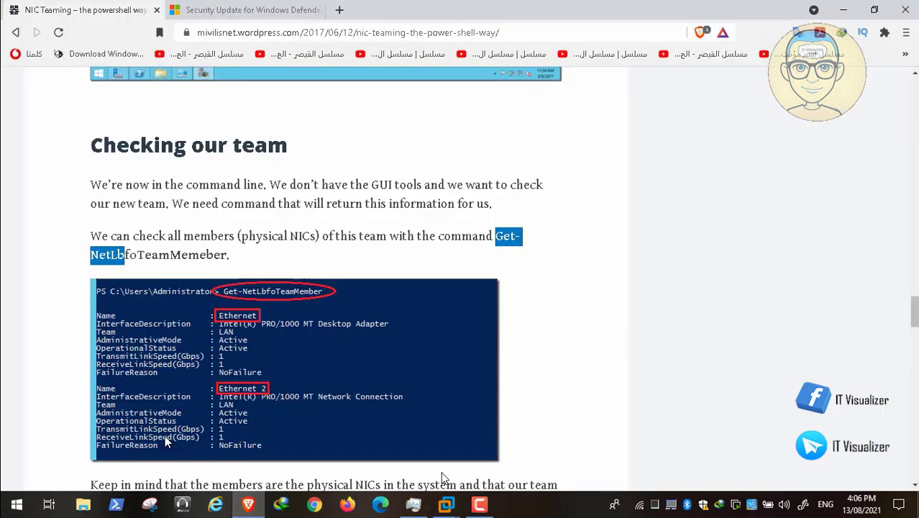
mouse_move(452, 509)
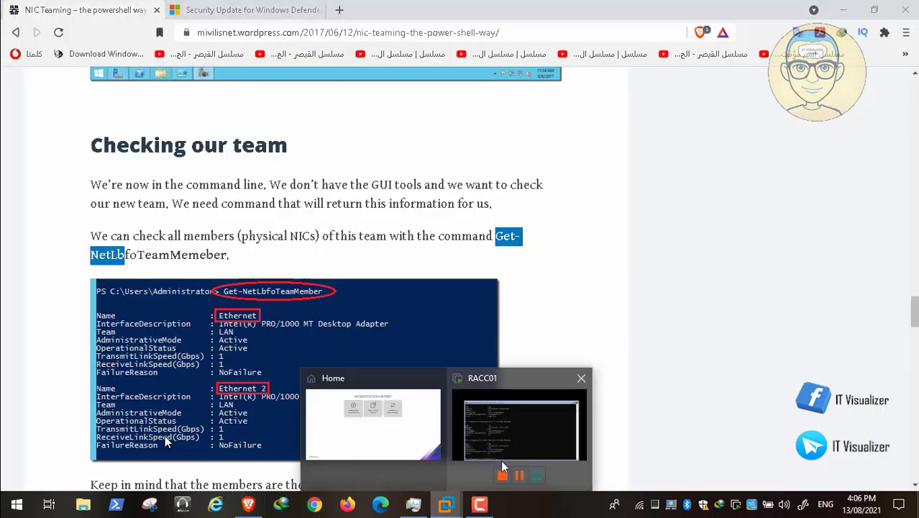
left_click(504, 440)
Step: Run Get-NetLbfoTeamMember to list Ethernet1 and Ethernet0 as Active members of team LAN
key("Up")
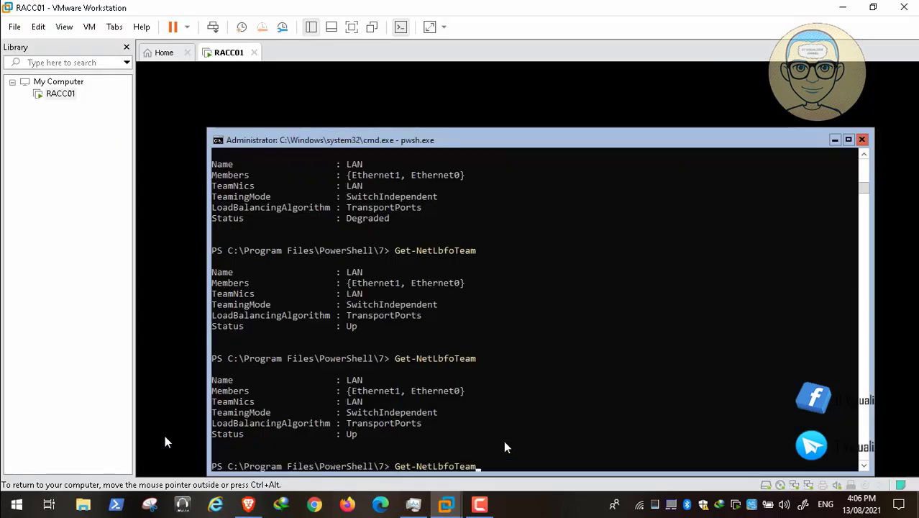
type("Member")
key("Return")
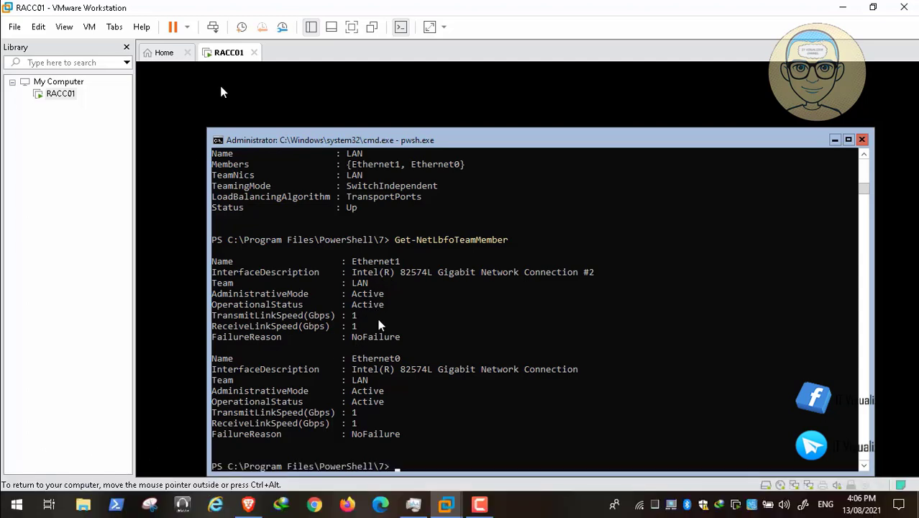
Step: Return to the NIC teaming article in Brave and scroll to the Get-NetLbfoTeamNic paragraph
left_click(254, 506)
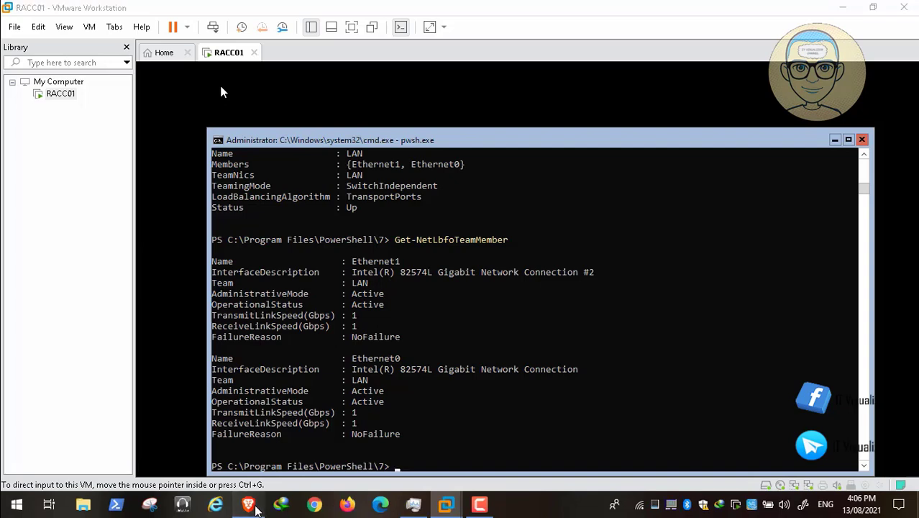
scroll(223, 92, "down", 5)
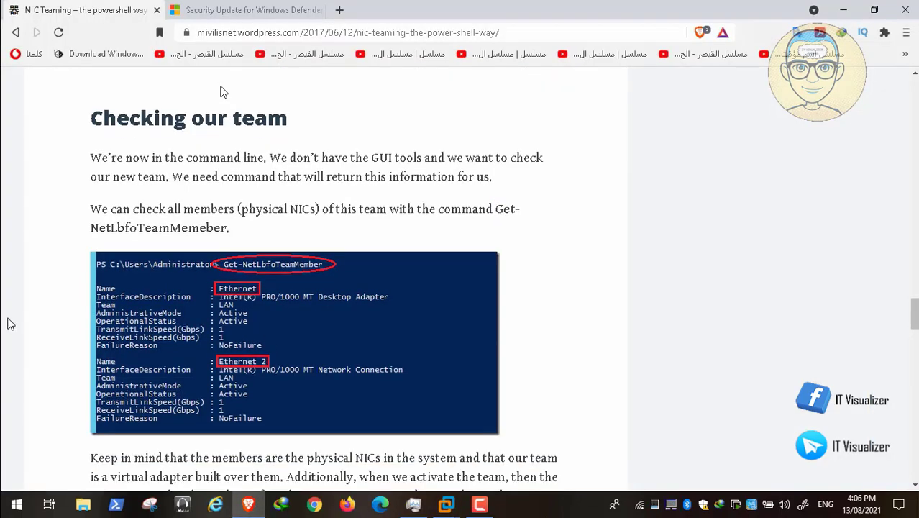
scroll(223, 92, "down", 1)
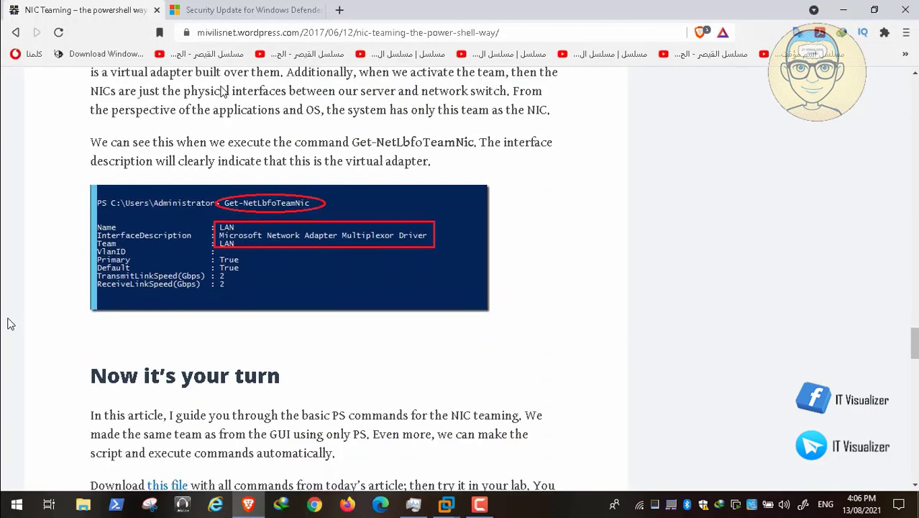
scroll(223, 92, "up", 2)
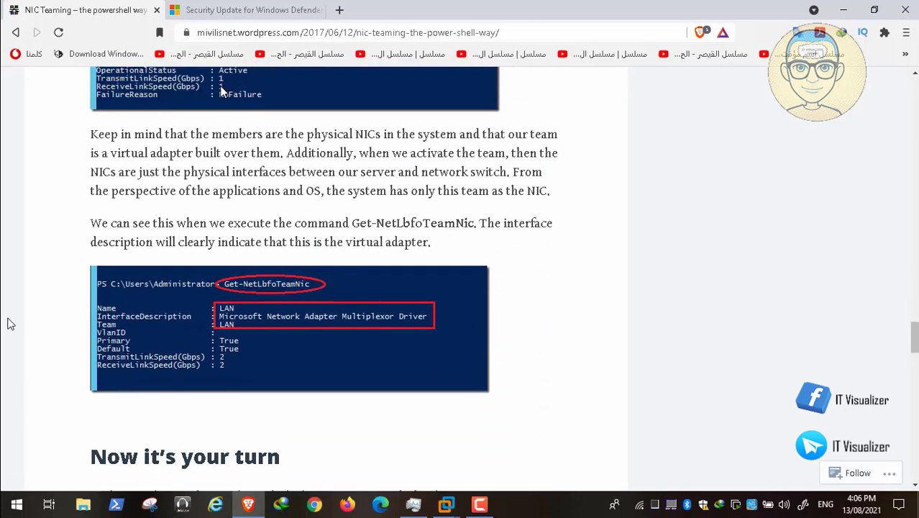
scroll(223, 92, "up", 1)
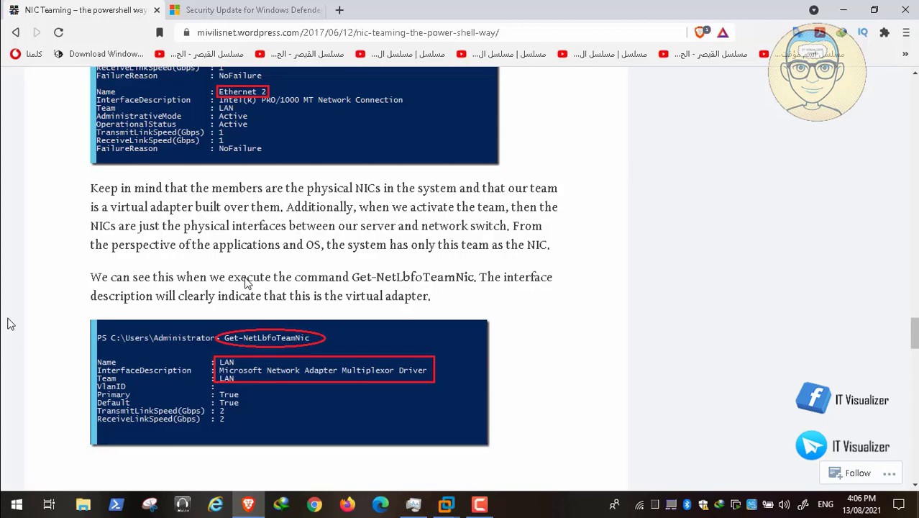
scroll(245, 283, "down", 1)
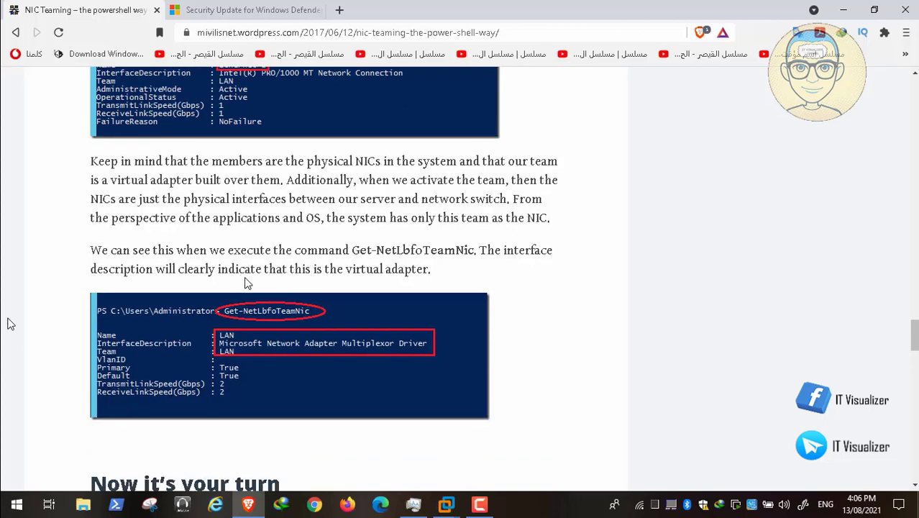
scroll(245, 283, "down", 2)
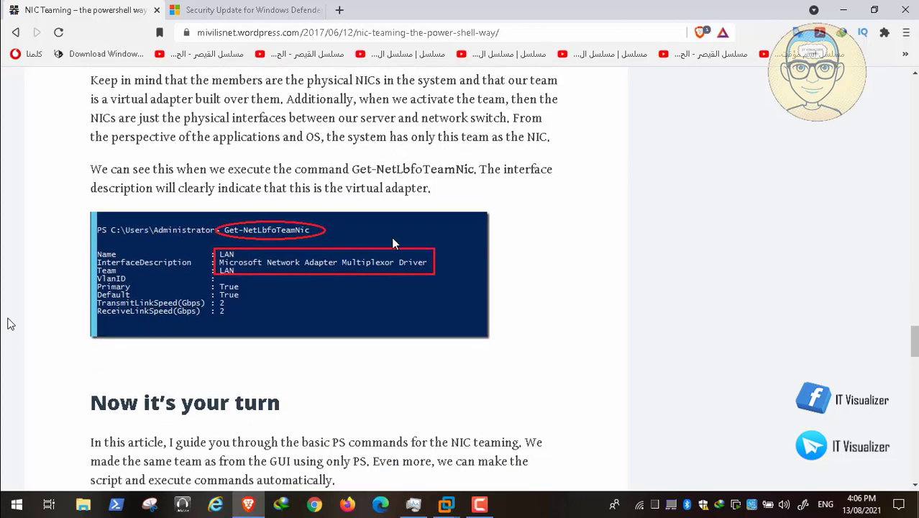
scroll(310, 189, "up", 3)
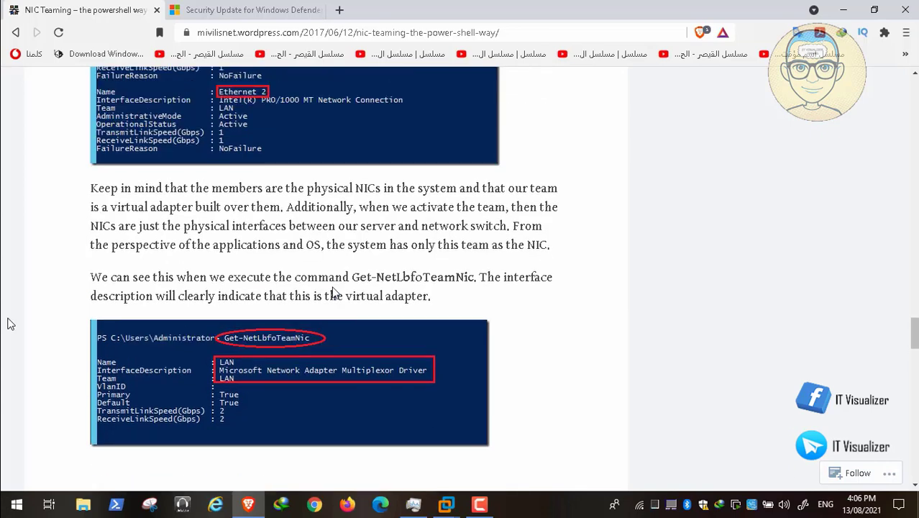
scroll(282, 420, "up", 1)
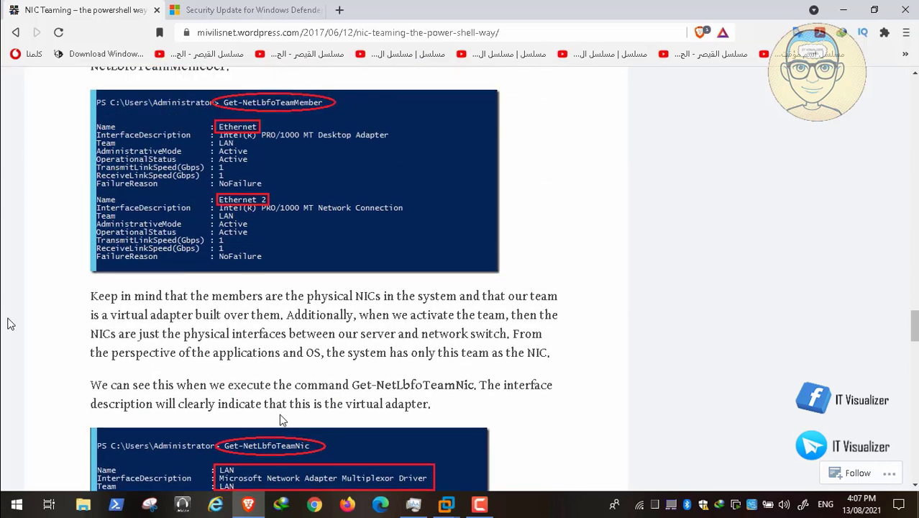
scroll(319, 436, "down", 1)
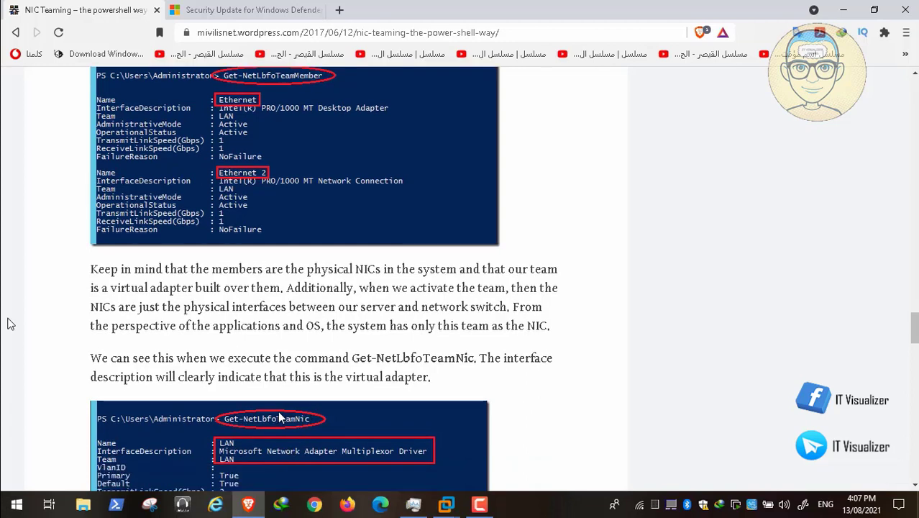
scroll(279, 416, "down", 1)
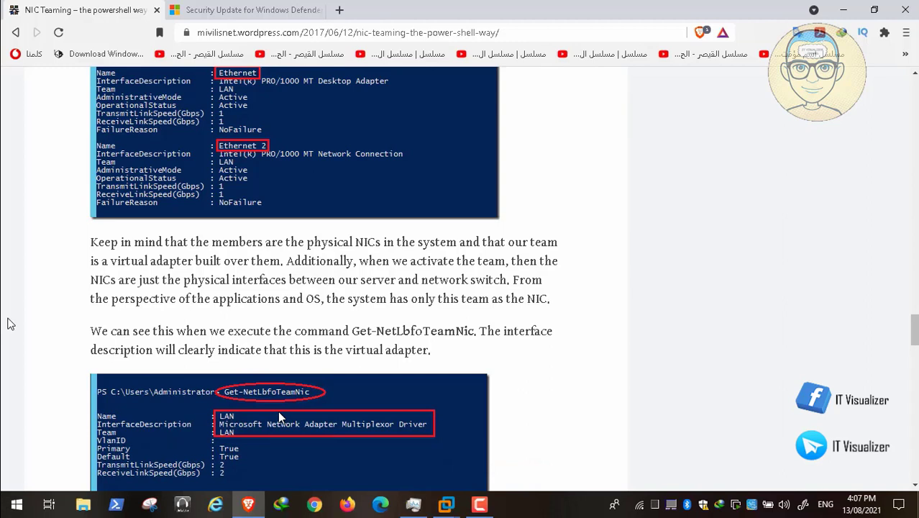
scroll(279, 416, "down", 1)
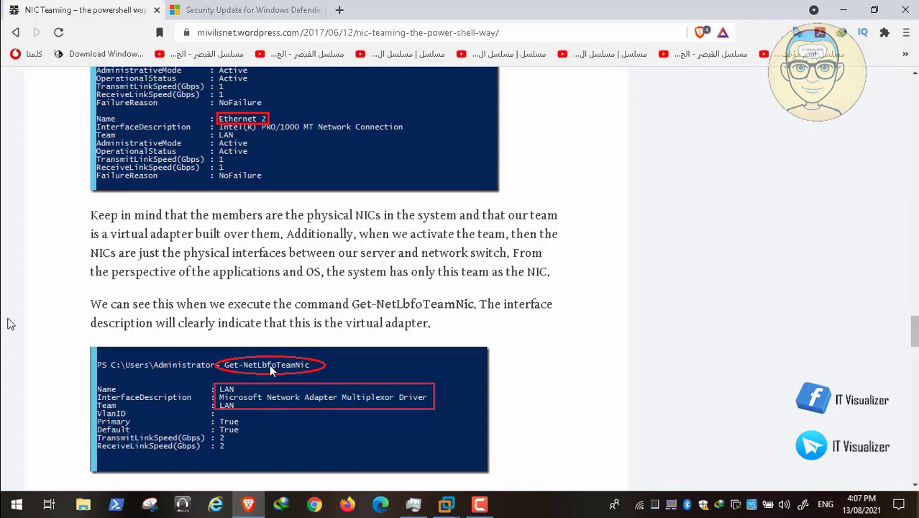
scroll(291, 368, "down", 2)
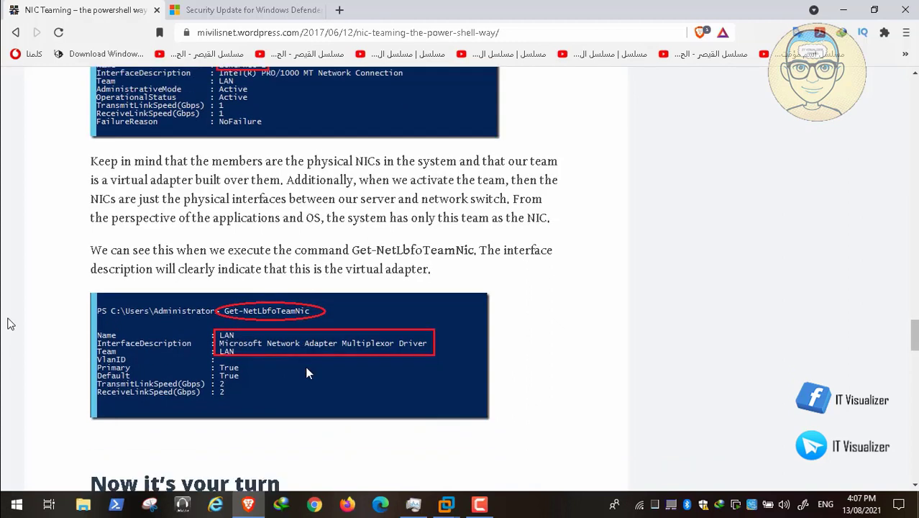
Step: Copy the command name Get-NetLbfoTeamNic from the article paragraph
left_click_drag(352, 250, 479, 254)
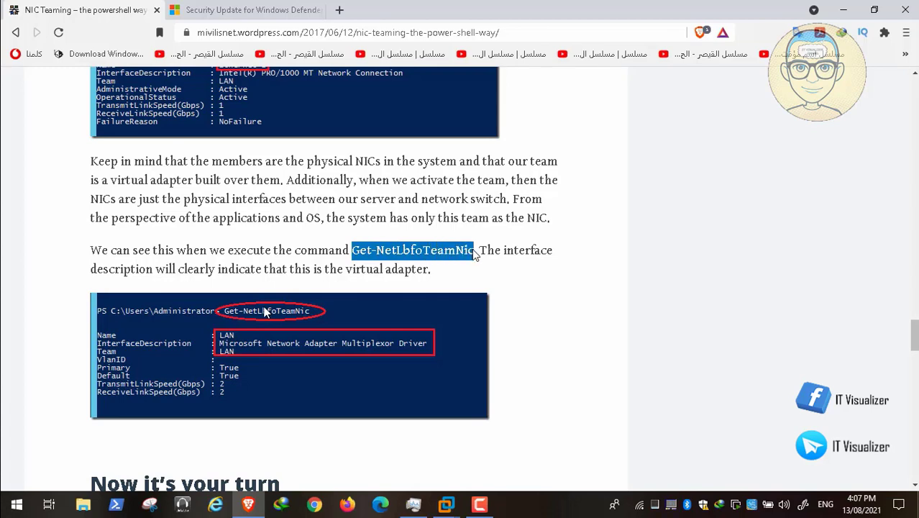
right_click(453, 252)
left_click(466, 260)
scroll(264, 310, "down", 5)
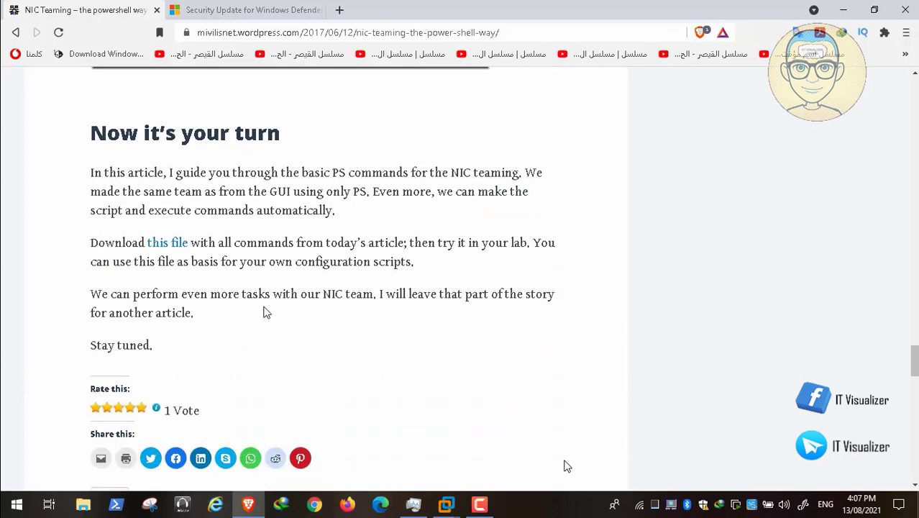
Step: In the RACC01 console, run the pasted Get-NetLbfoTeamNic to show team adapter LAN at 2 Gbps
mouse_move(447, 504)
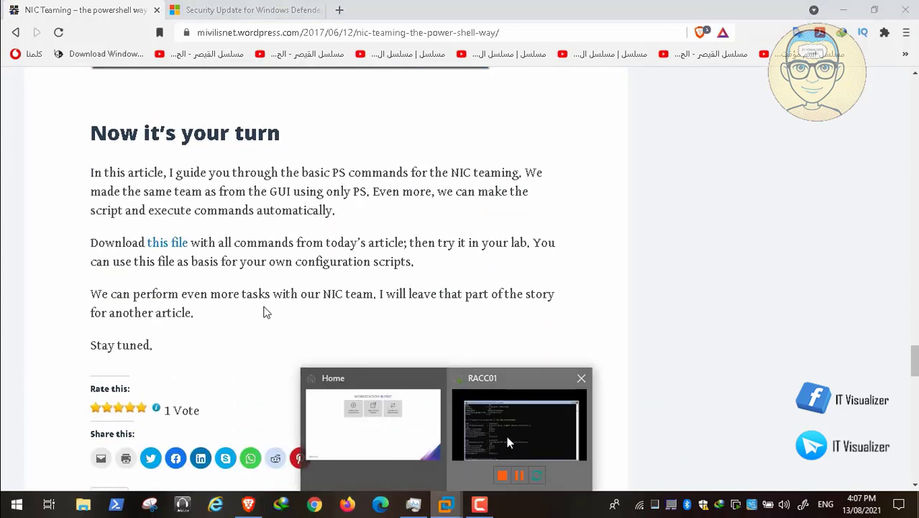
left_click(507, 436)
key("Up")
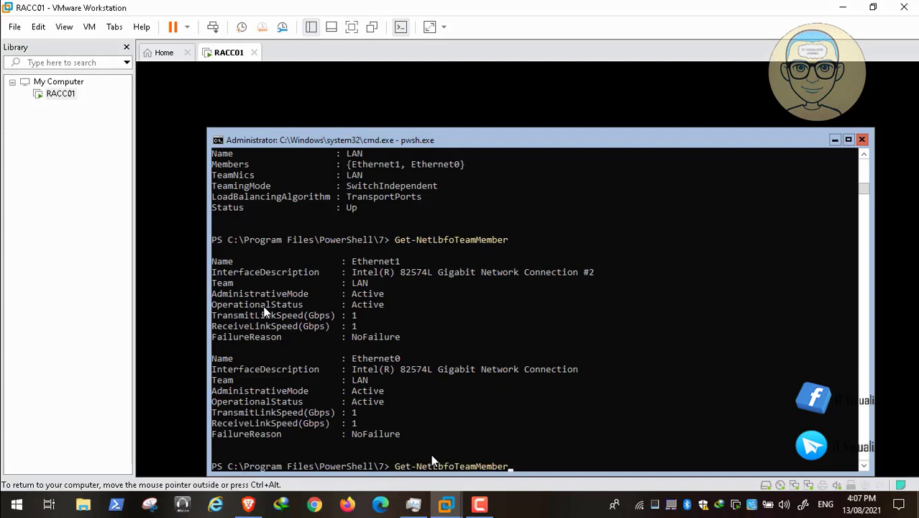
key("BackSpace")
key("BackSpace")
key("BackSpace")
key("BackSpace")
key("BackSpace")
key("BackSpace")
key("BackSpace")
key("BackSpace")
key("BackSpace")
key("BackSpace")
key("BackSpace")
key("BackSpace")
key("BackSpace")
key("BackSpace")
key("BackSpace")
key("BackSpace")
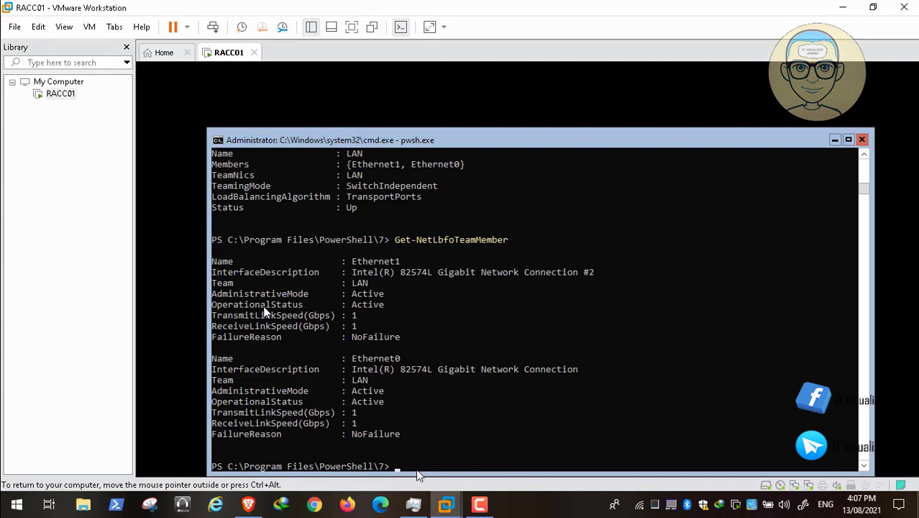
key("ctrl+v")
key("Return")
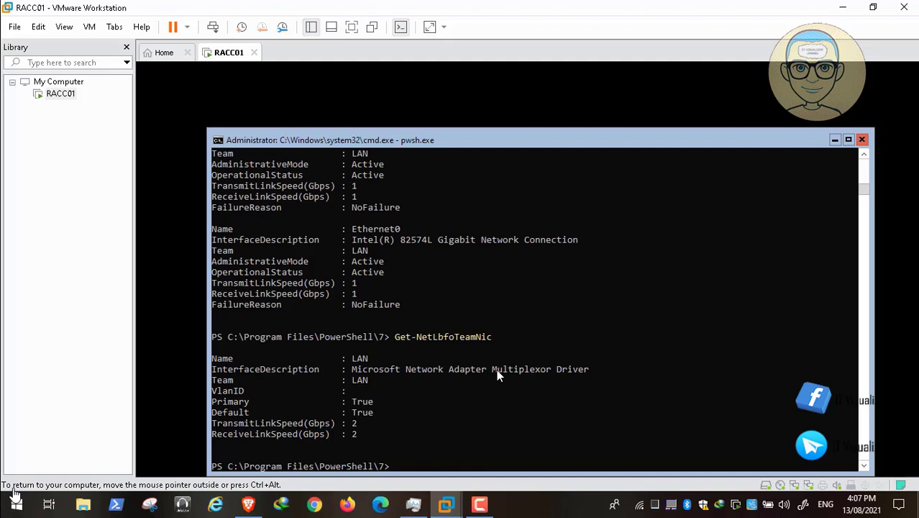
Step: Open sconfig's Network Settings (option 8) to view adapter index 3 at 169.254.181.161
mouse_move(14, 494)
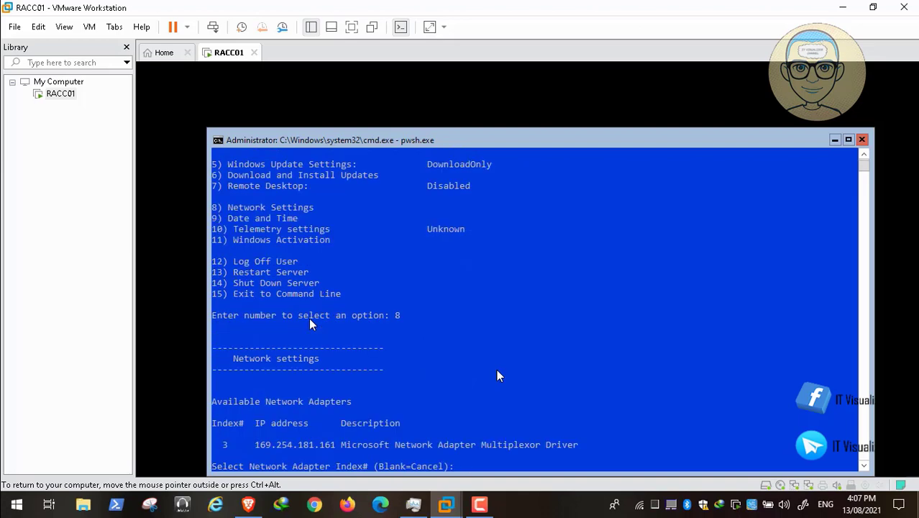
mouse_move(97, 488)
Step: In sconfig, select adapter 3, choose Set Network Adapter Address, and pick static IP
mouse_move(38, 479)
left_click(13, 490)
type("3")
key("Return")
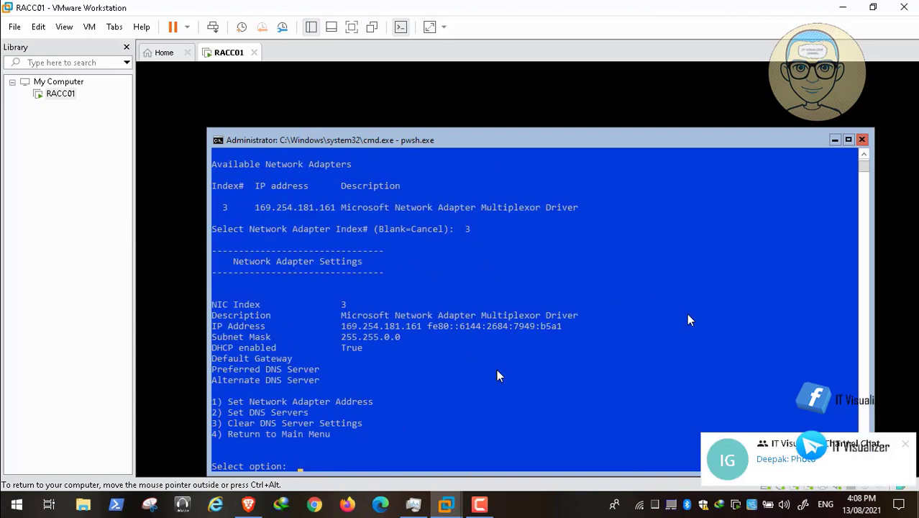
type("1")
key("Return")
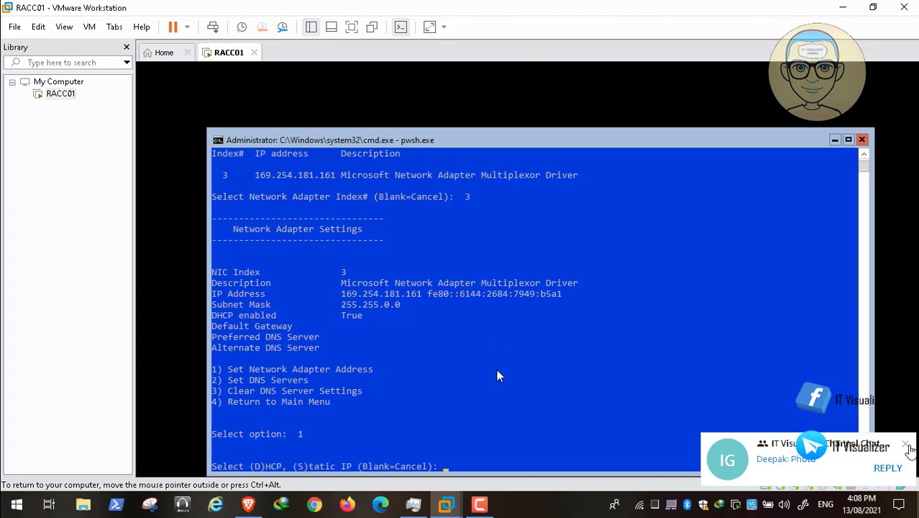
left_click(907, 444)
type("s")
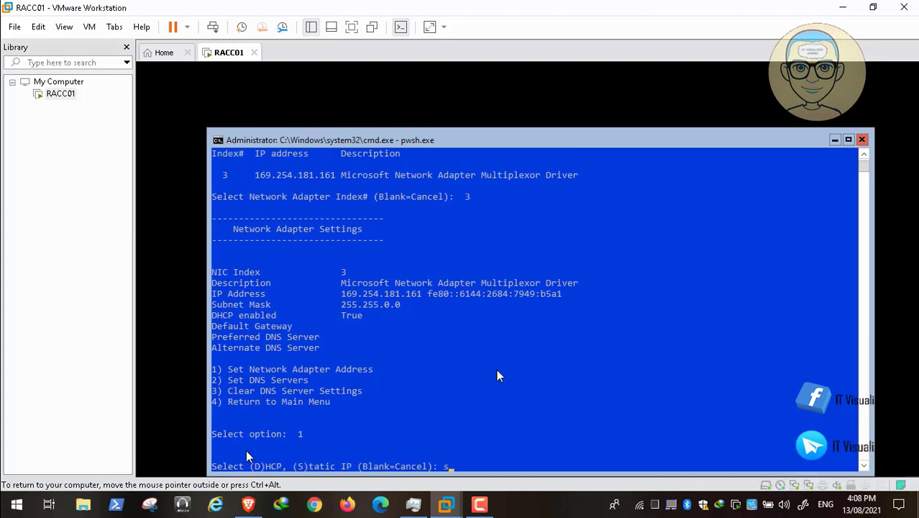
key("Return")
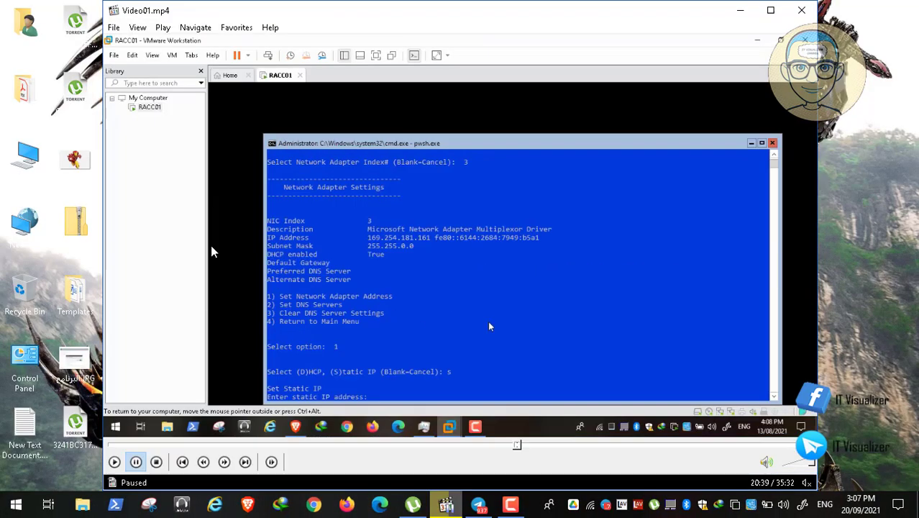
left_click(509, 507)
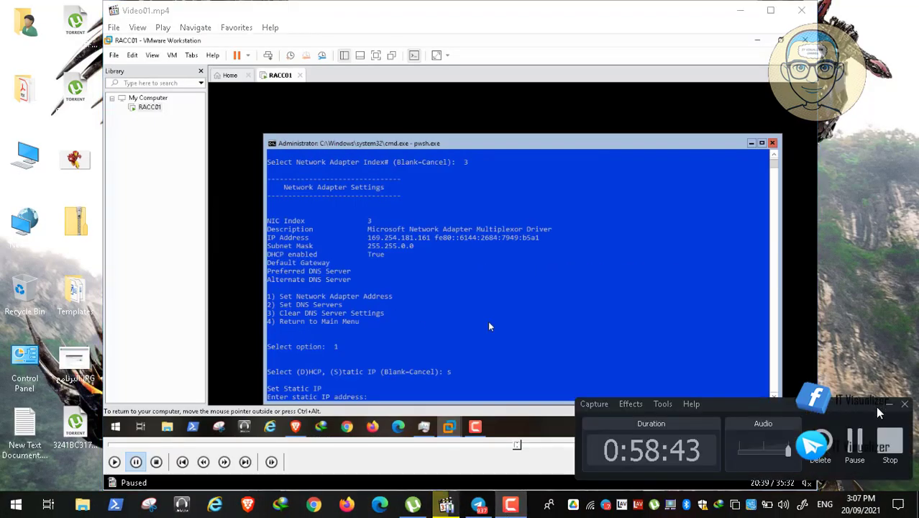
left_click(860, 440)
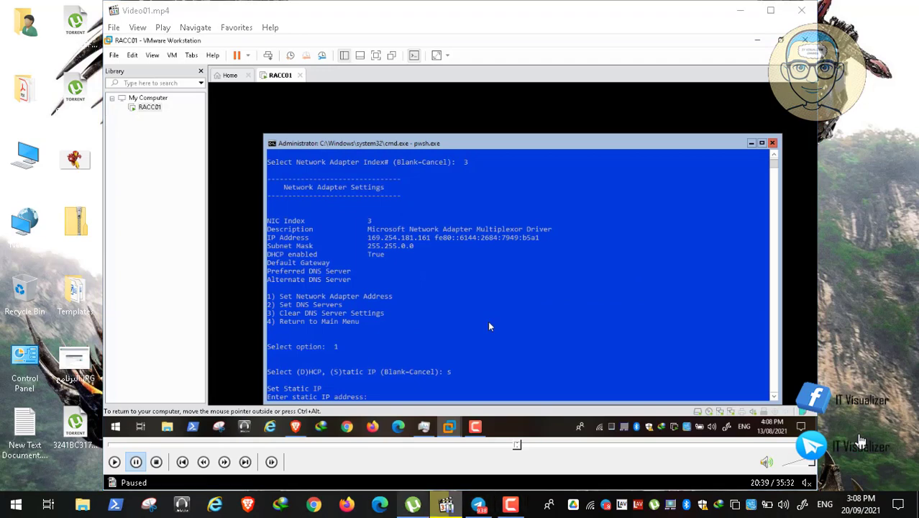
left_click(510, 506)
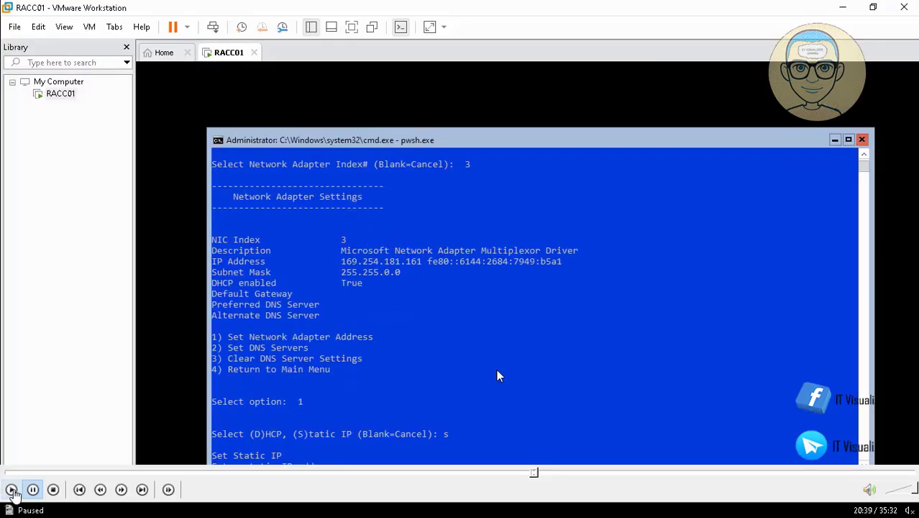
Step: Enter static IP 192.168.1.8, accept mask 255.255.255.0, and type gateway 192.168.1.2
left_click(11, 488)
type(".1")
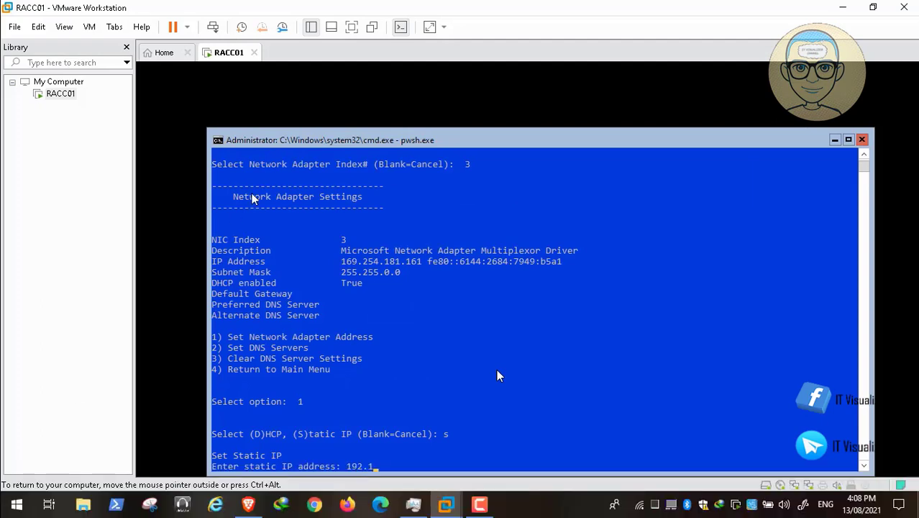
type("68.1.8")
key("Return")
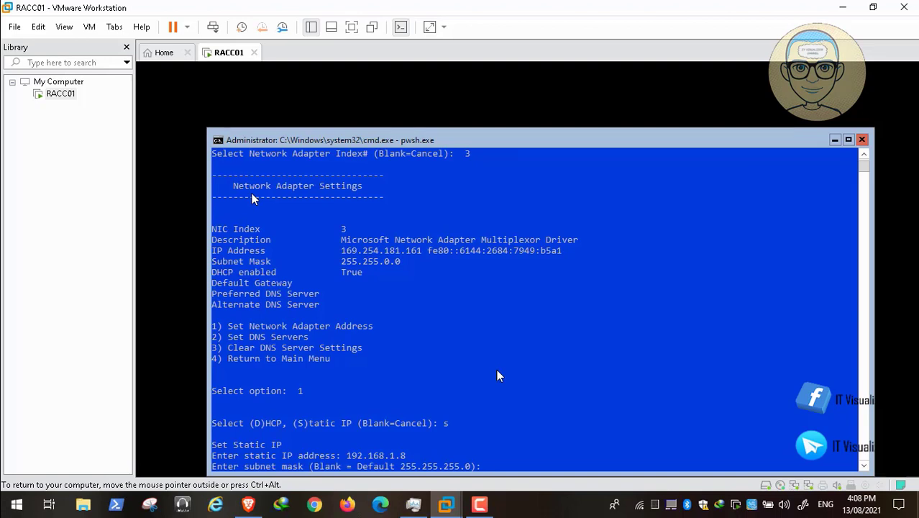
key("Return")
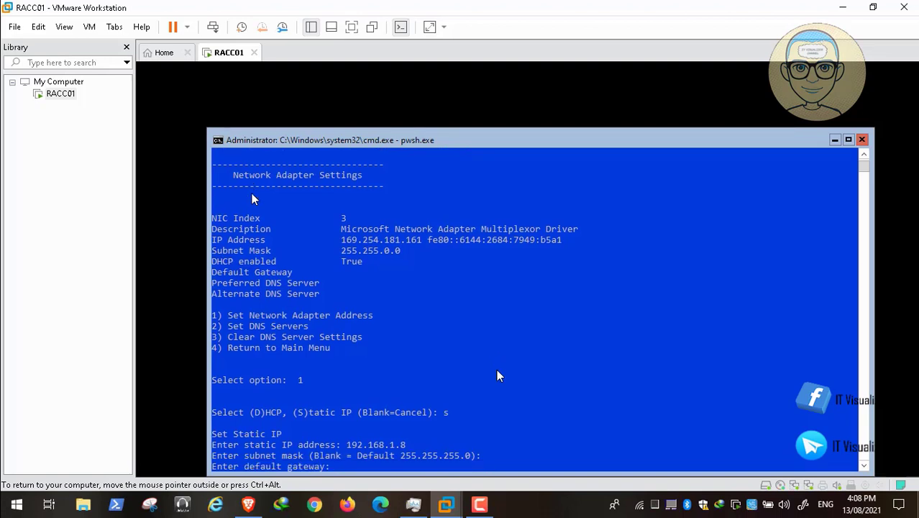
type("192.168.")
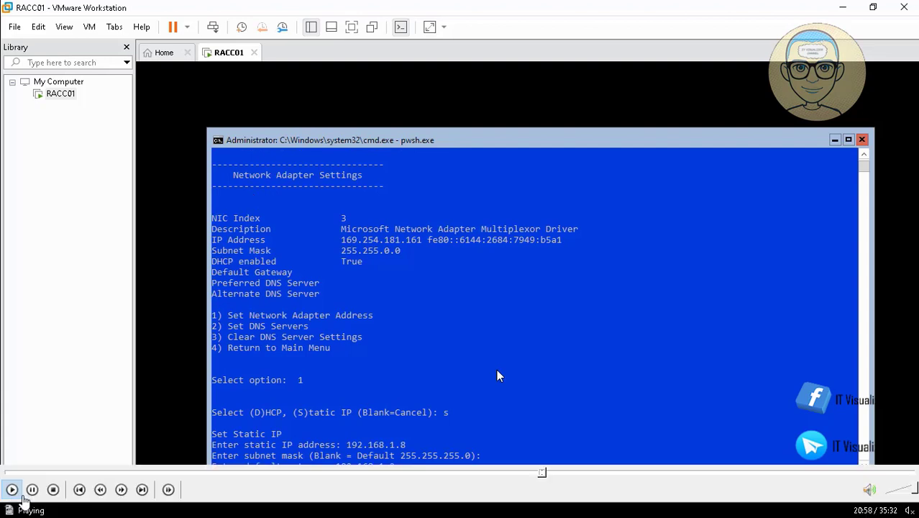
type("1.2")
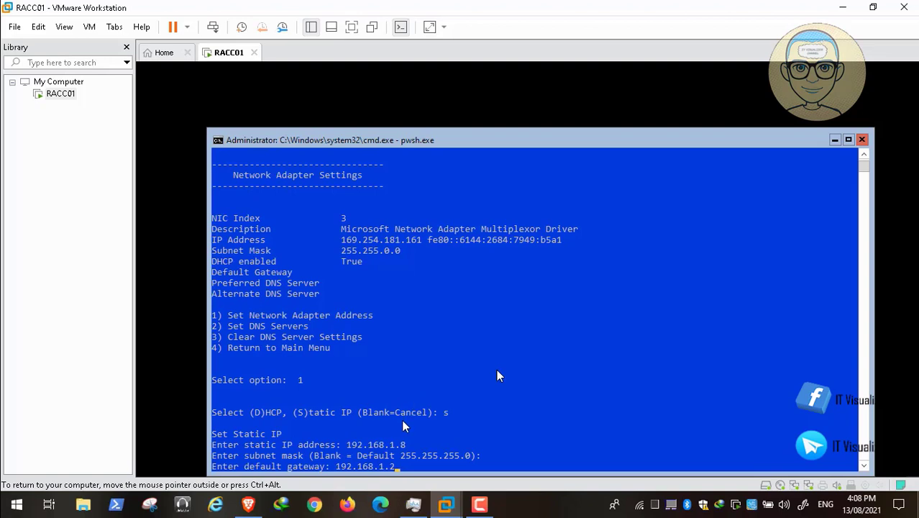
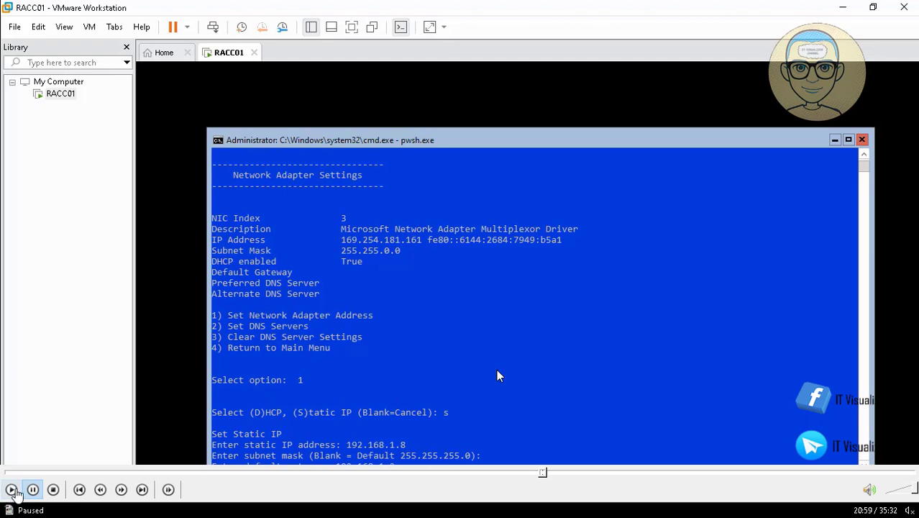
Step: Resume playback to complete the 192.168.1.8 static IP and begin the DNS server entry
left_click(11, 489)
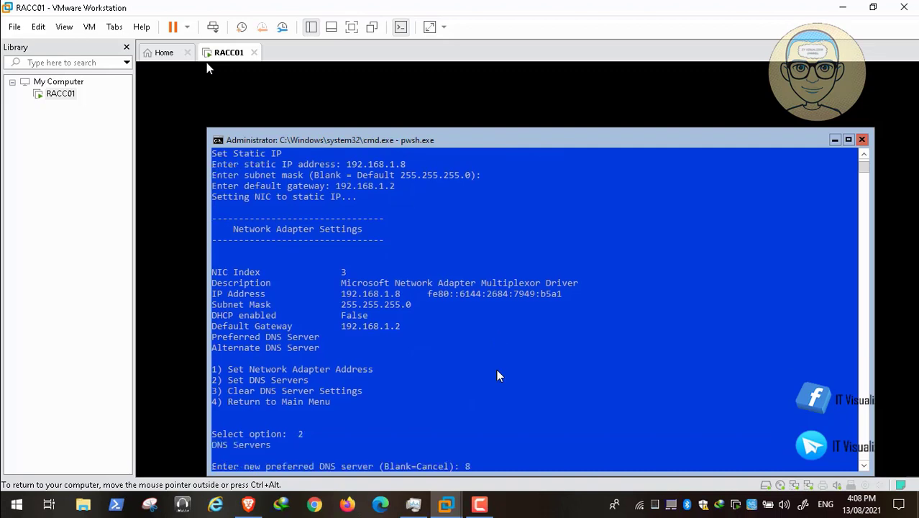
Step: Set preferred DNS to 8.8.8.8, leave the alternate blank, and return to the main menu
type(".8.8.")
type("8")
key("Return")
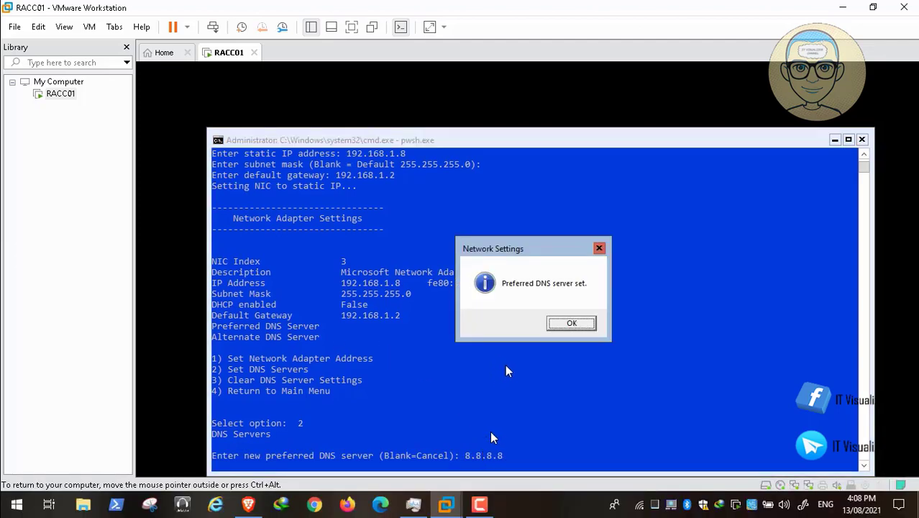
left_click(557, 325)
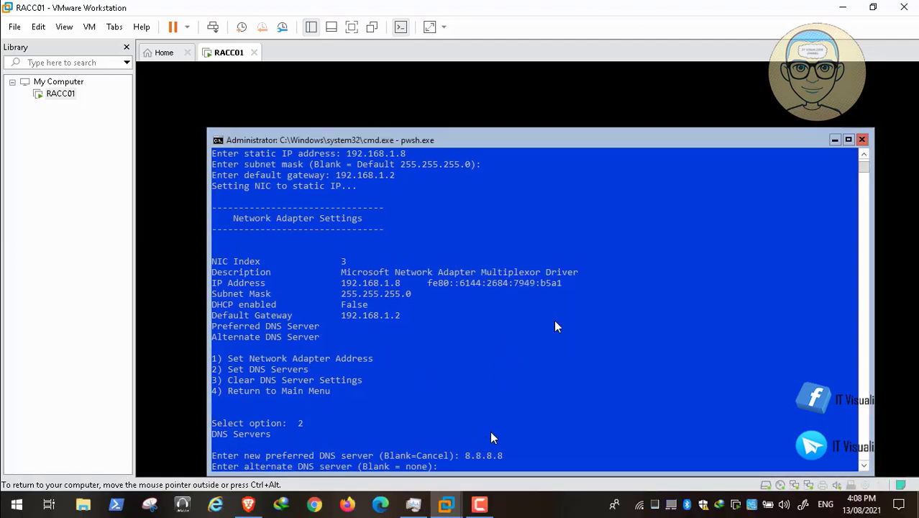
key("Return")
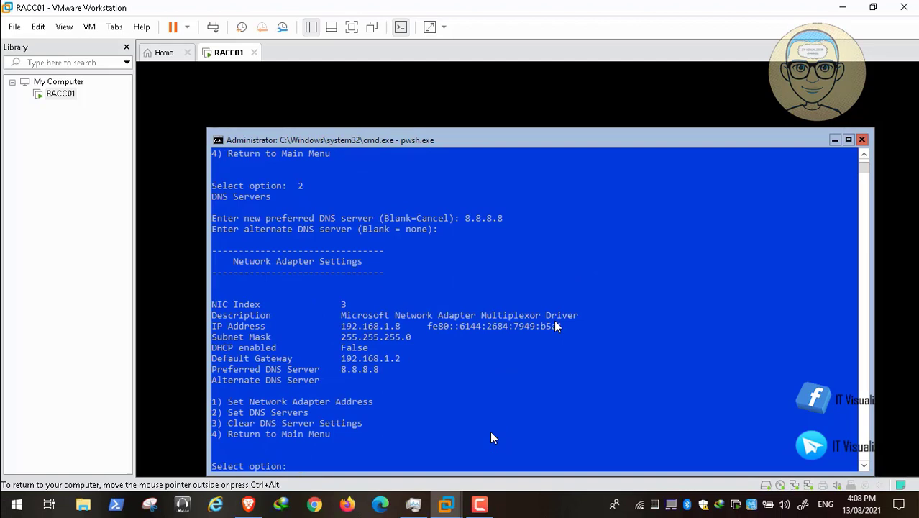
type("4")
key("Return")
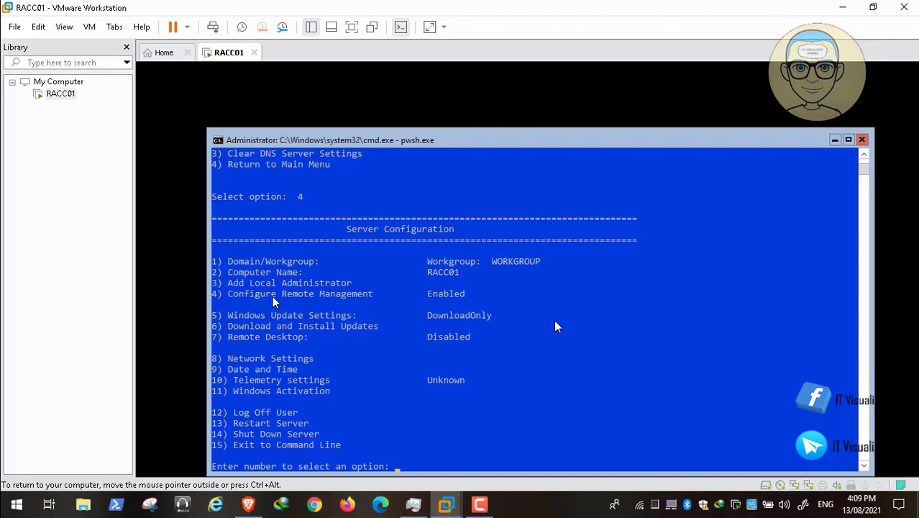
Step: Choose Add Local Administrator (option 3) and submit the account's username for the Administrators group
type("3")
key("Return")
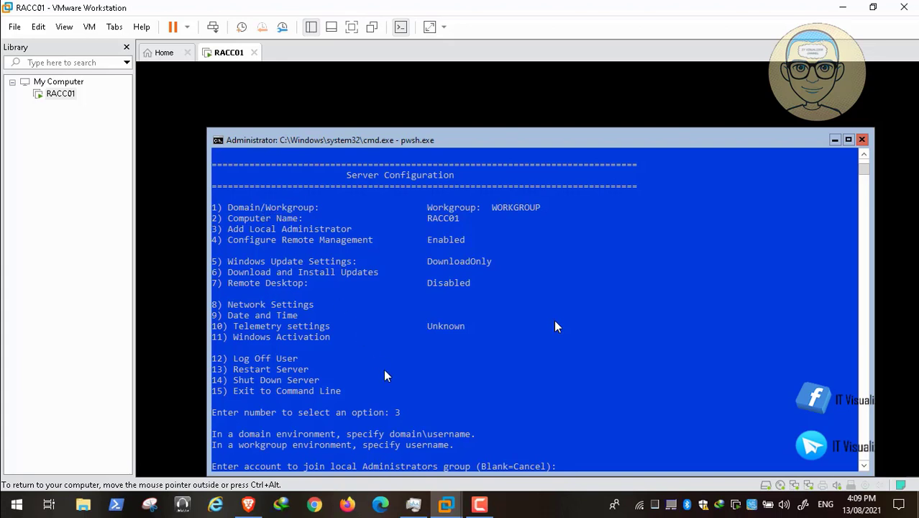
mouse_move(384, 476)
mouse_move(20, 491)
type("kraouf2")
key("Return")
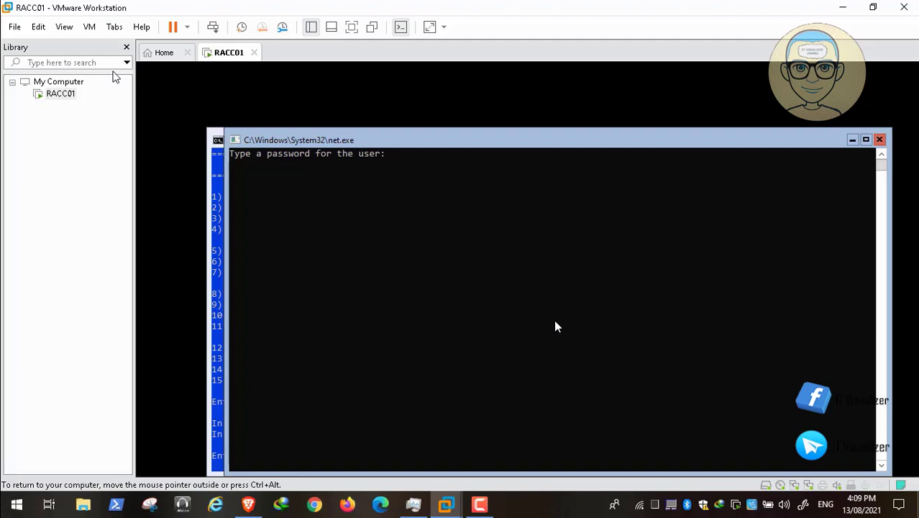
Step: Enter and confirm the new administrator's password, retrying after a mismatch, and dismiss the completion message
key("Return")
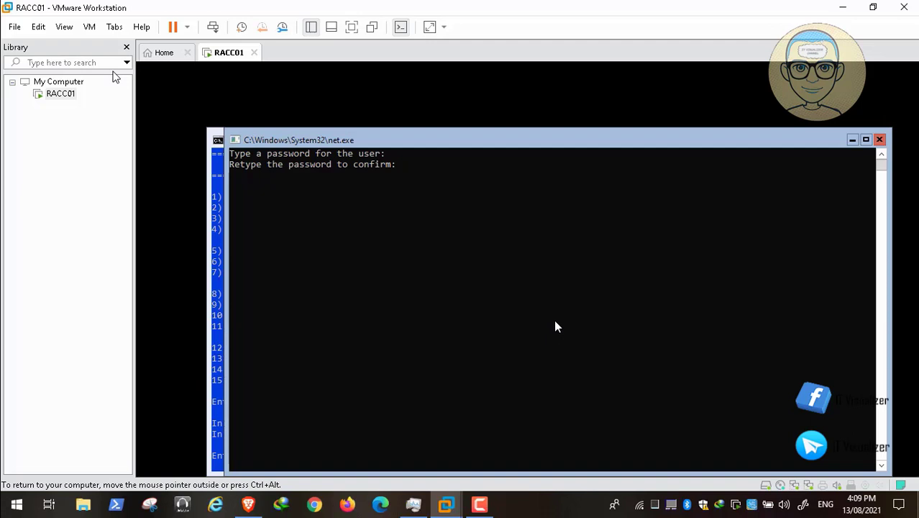
key("Return")
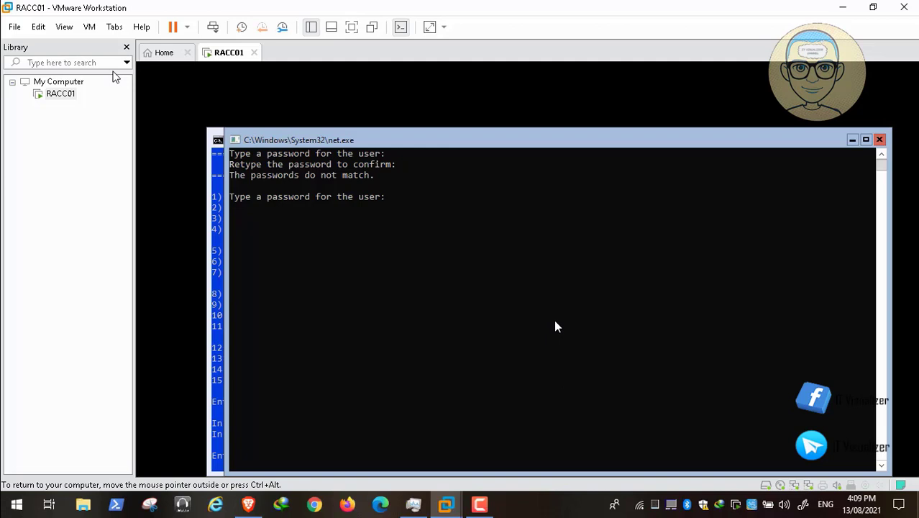
key("Return")
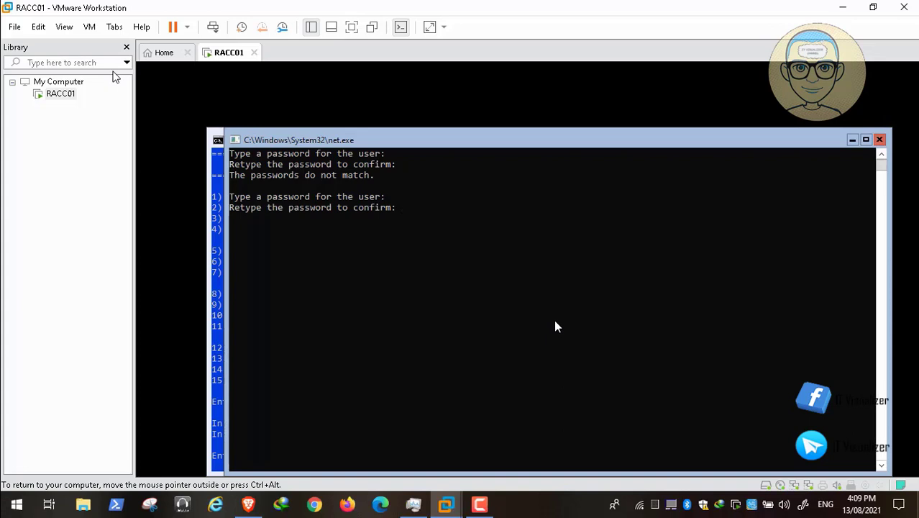
key("Return")
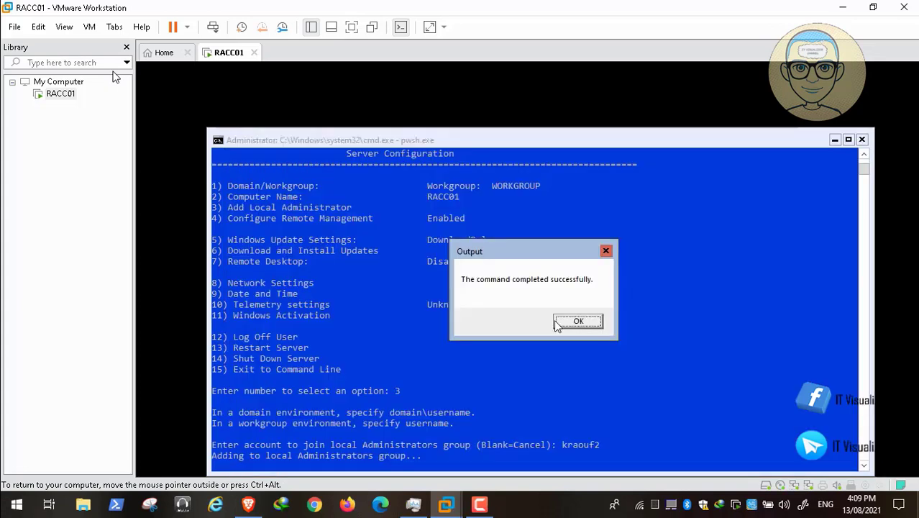
left_click(581, 322)
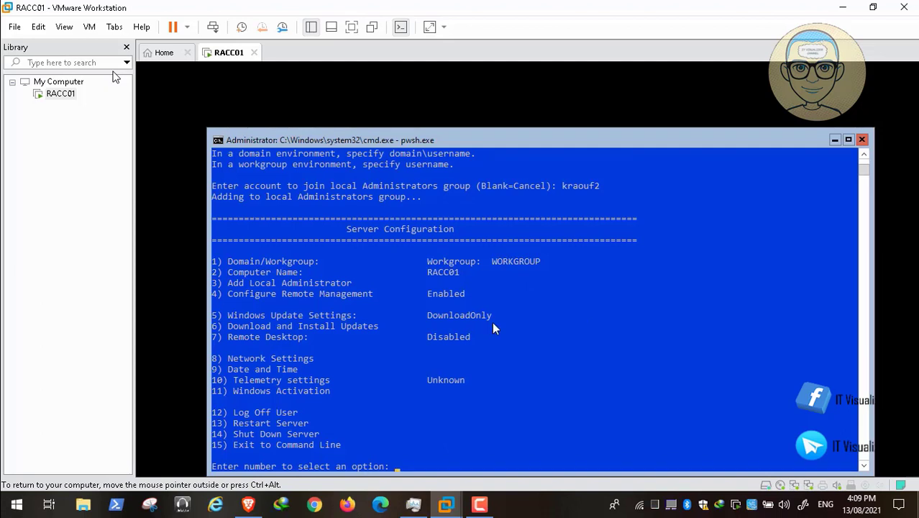
Step: Use sconfig option 7 to enable Remote Desktop for Network Level Authentication clients only
type("7")
key("Return")
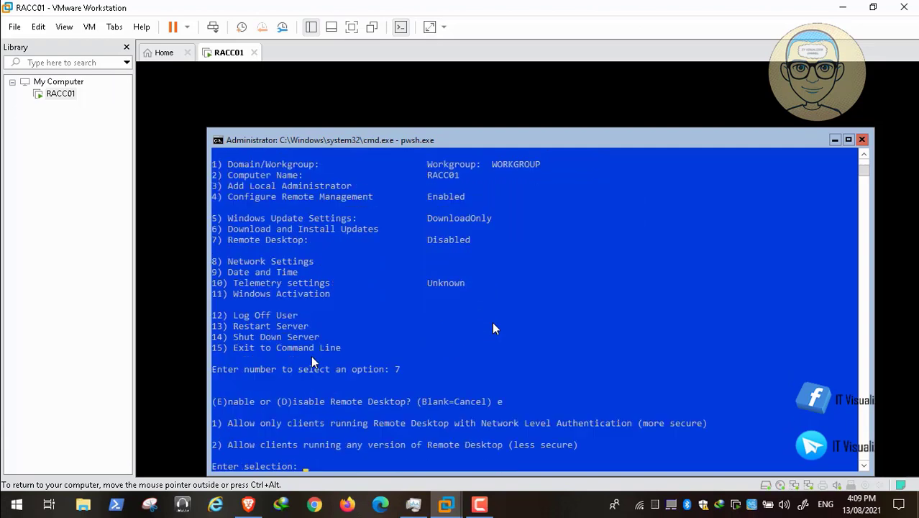
mouse_move(122, 499)
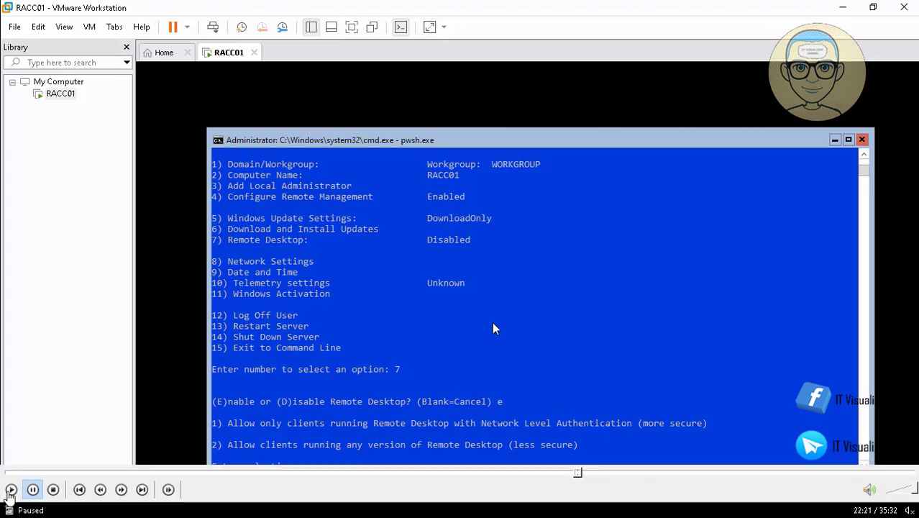
left_click(11, 490)
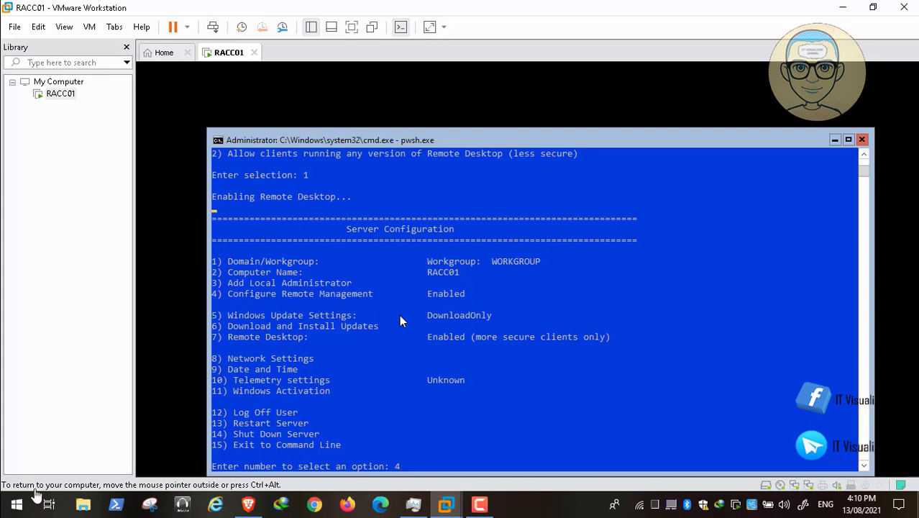
Step: Allow remote machines to ping RACC01, then return to the main menu
key("Return")
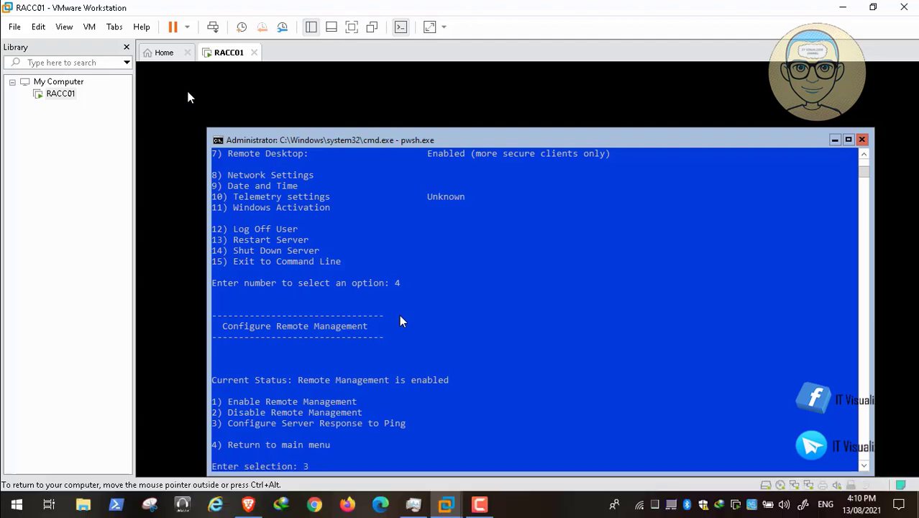
type("3")
key("Return")
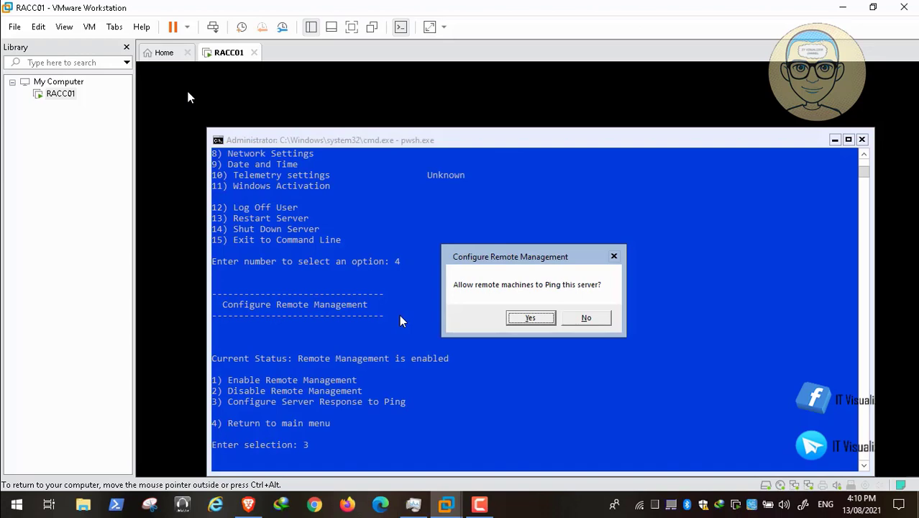
key("Return")
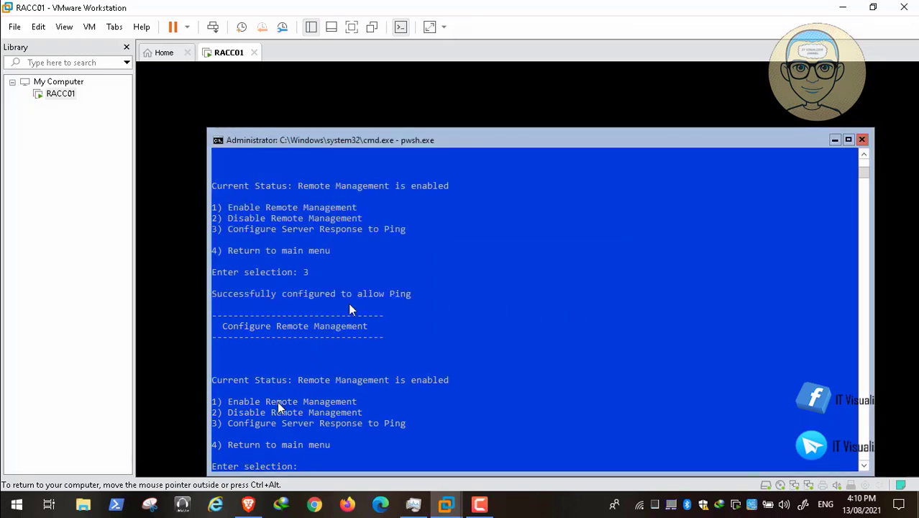
type("4")
key("Return")
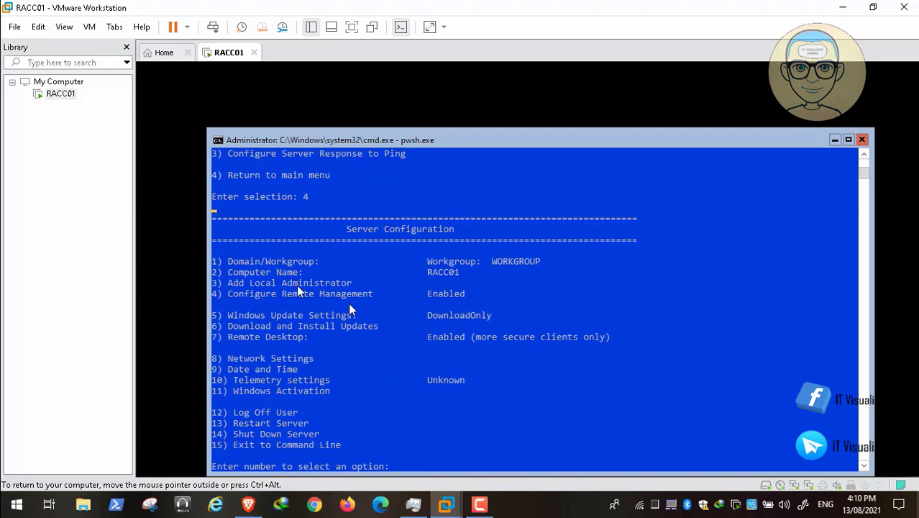
Step: Enable Remote Management with option 4, acknowledge the success message, and go back to the main menu
type("4")
key("Return")
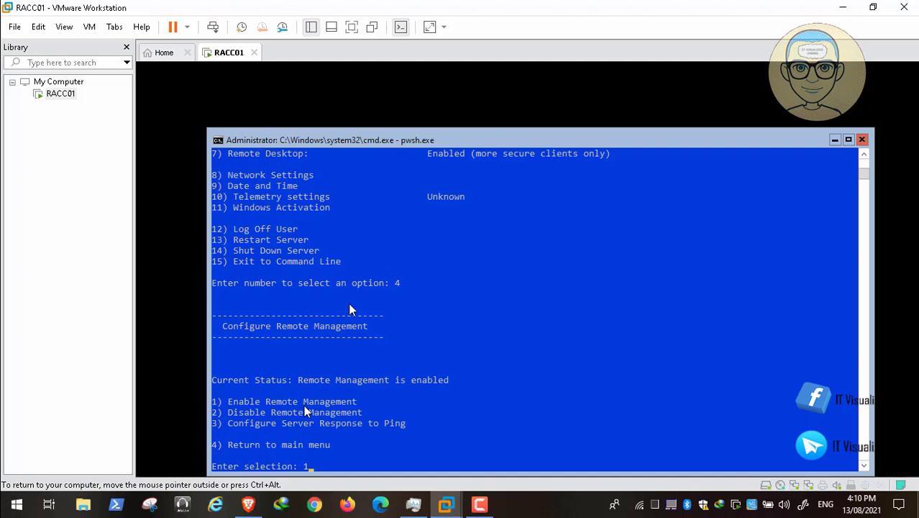
type("1")
key("Return")
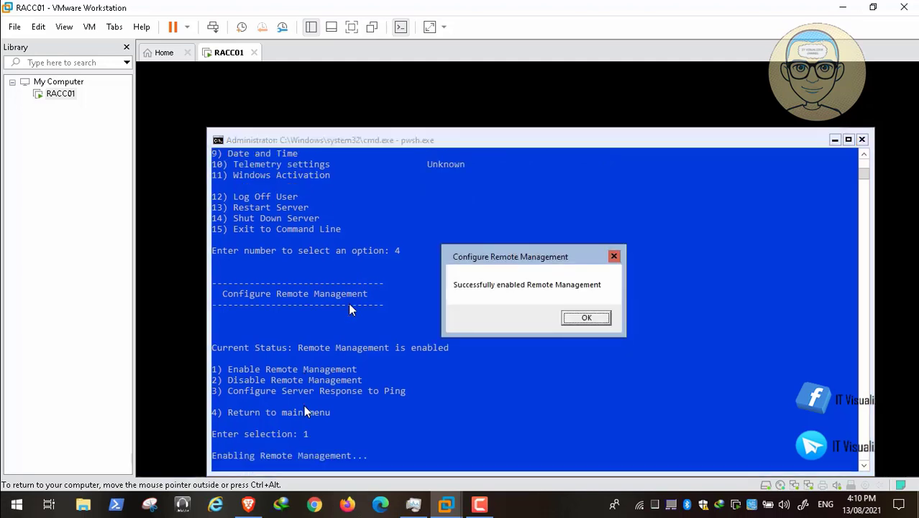
left_click(599, 321)
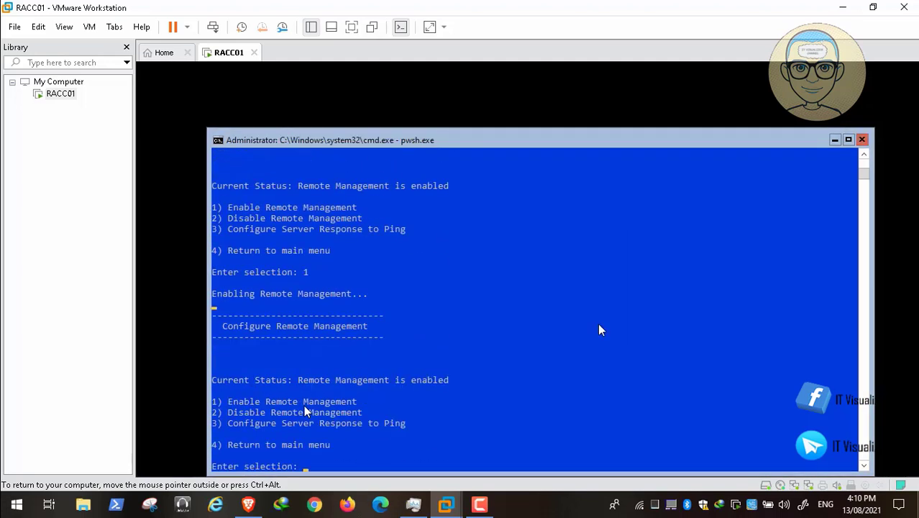
type("4")
key("Return")
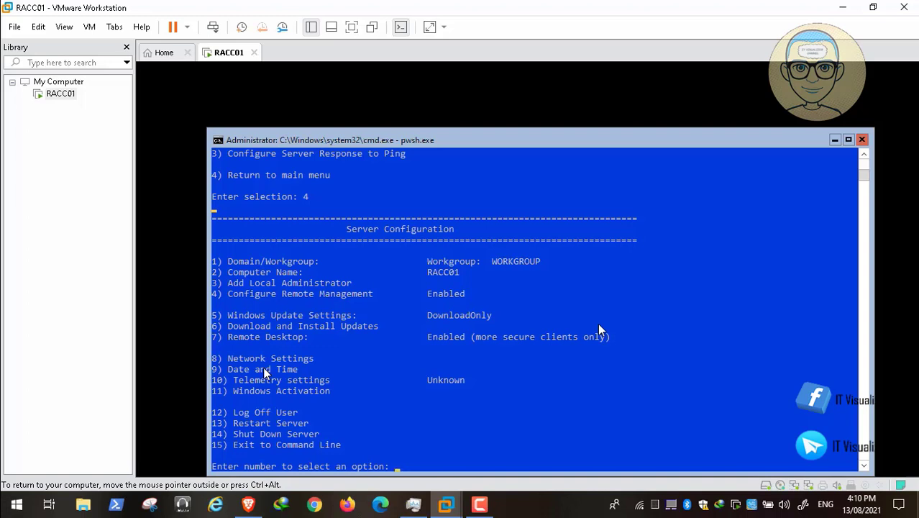
Step: Set the server's time zone to (UTC+02:00) Cairo via sconfig option 9
type("9")
key("Return")
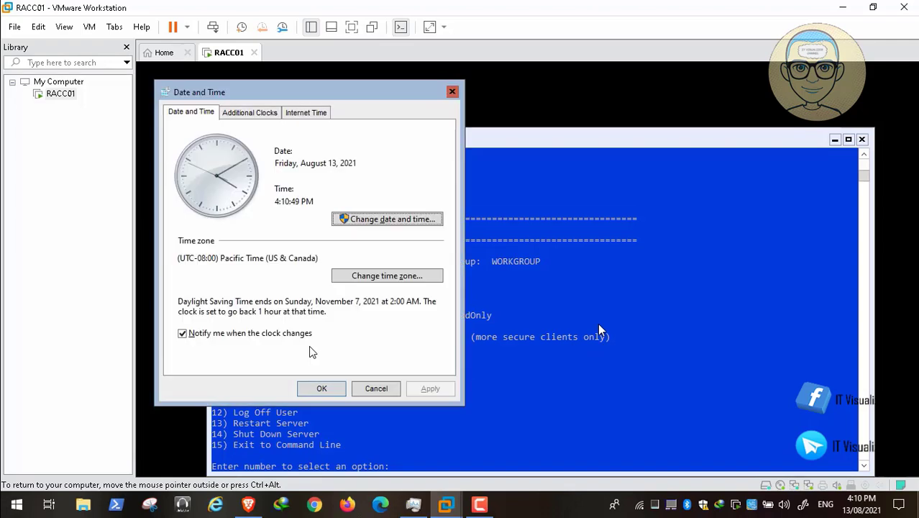
left_click(366, 276)
left_click(425, 168)
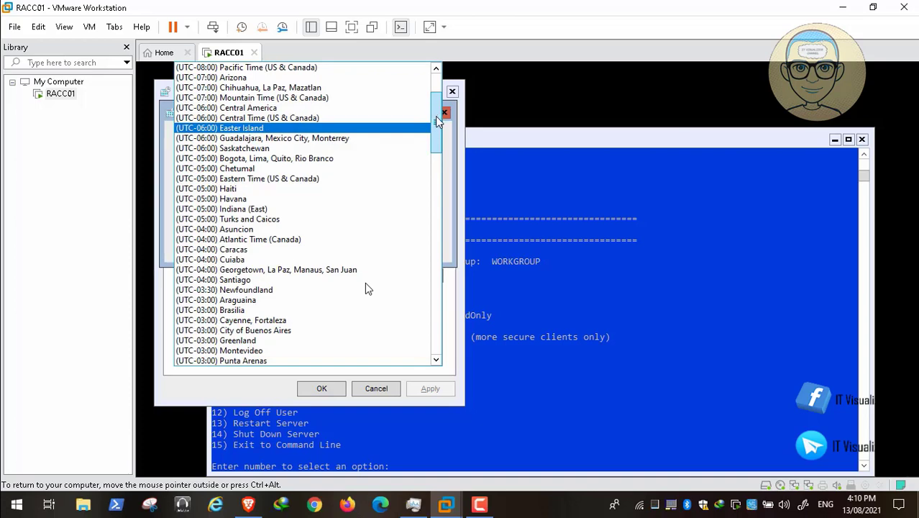
left_click_drag(439, 120, 439, 190)
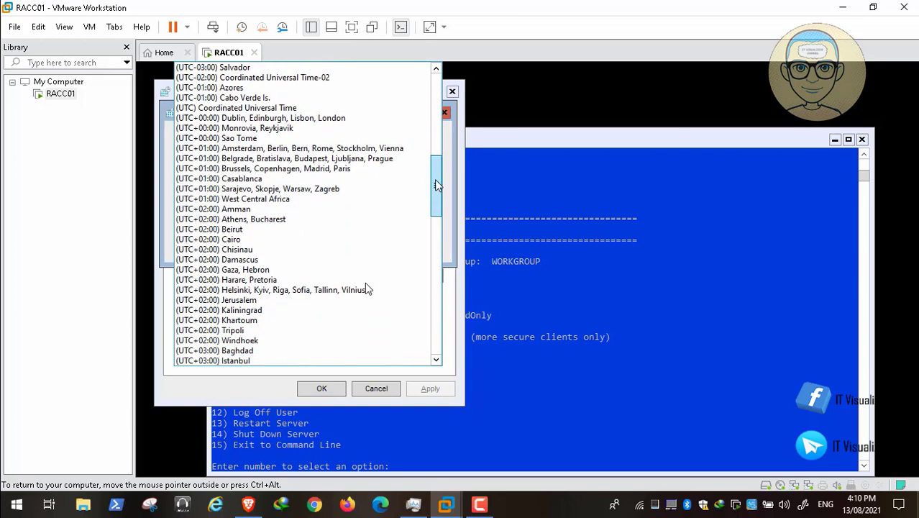
left_click(237, 239)
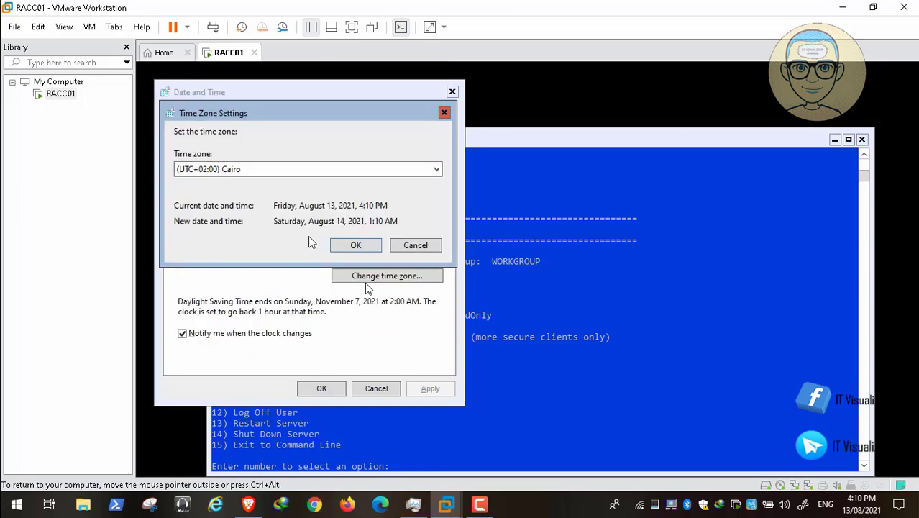
left_click(352, 244)
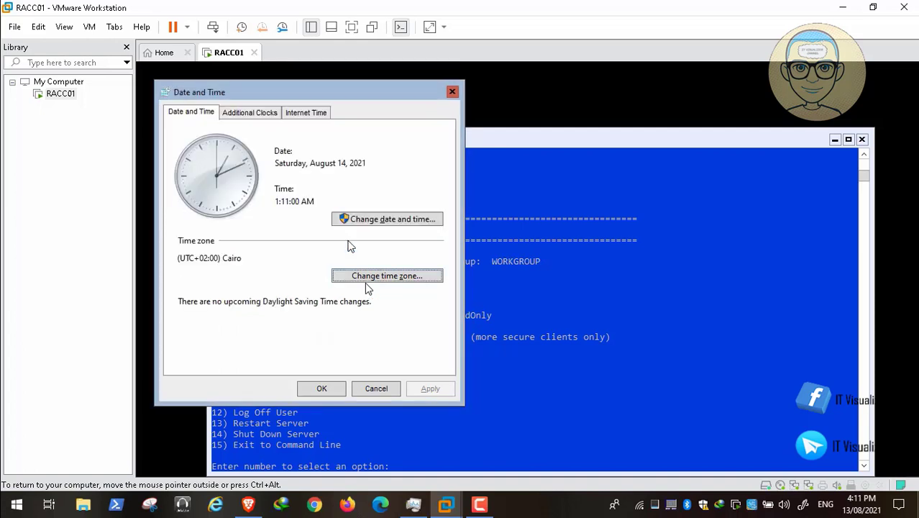
Step: Review the Additional Clocks and Internet Time settings, then return to the Date and Time page
left_click(257, 114)
left_click(285, 114)
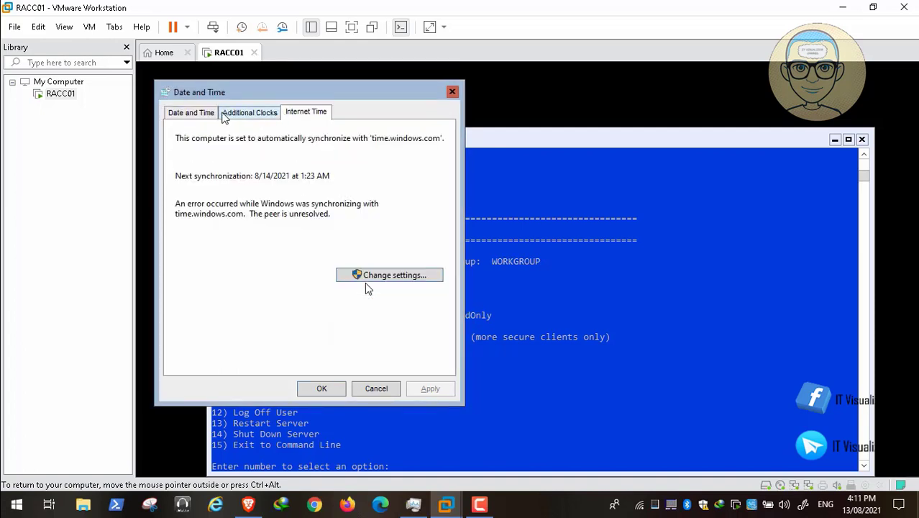
left_click(201, 113)
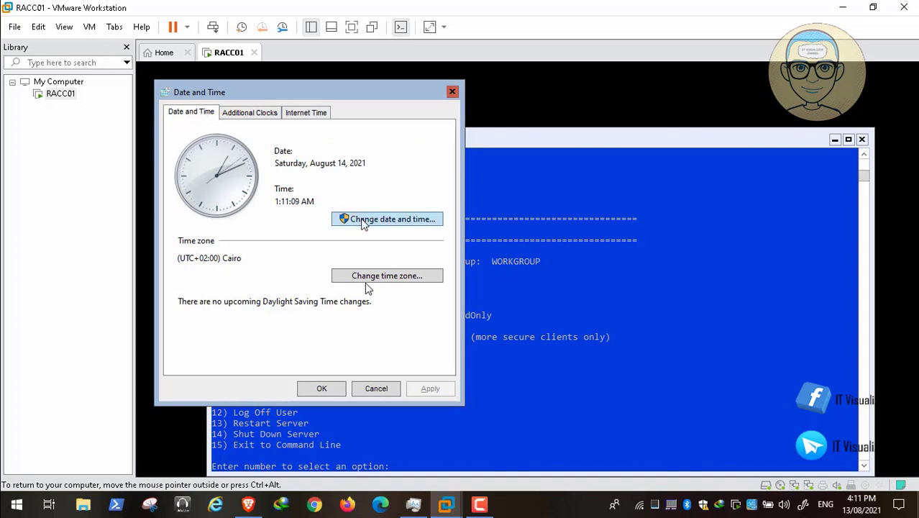
left_click(262, 114)
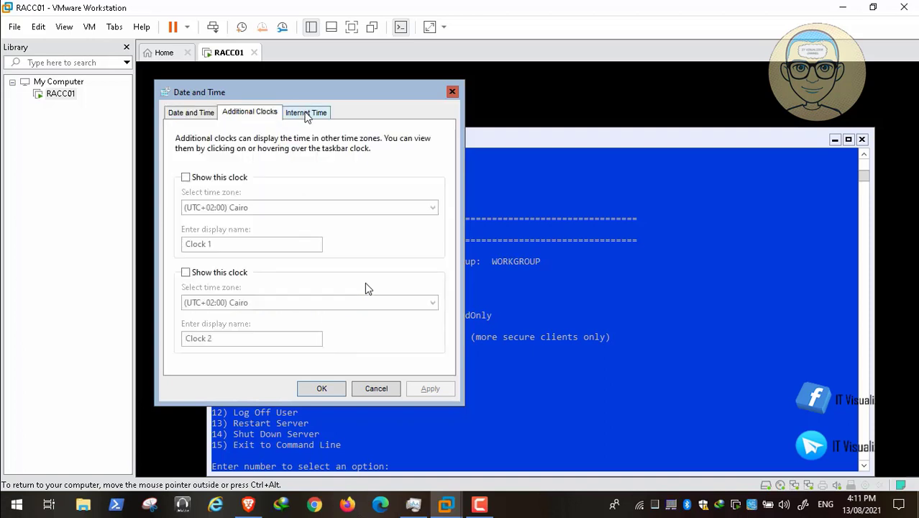
left_click(306, 114)
left_click(207, 115)
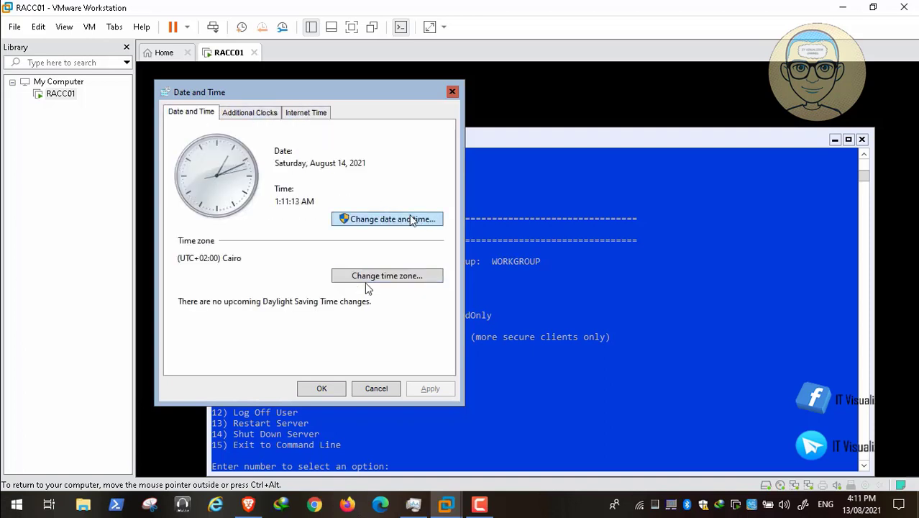
Step: Correct the clock to 4:11 PM on August 14, 2021 and close the Date and Time window
left_click(413, 219)
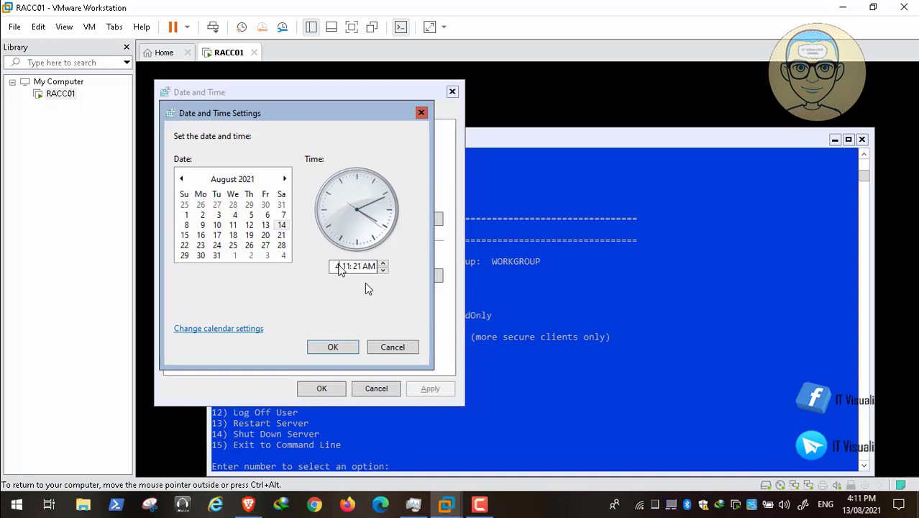
left_click(371, 266)
left_click(338, 348)
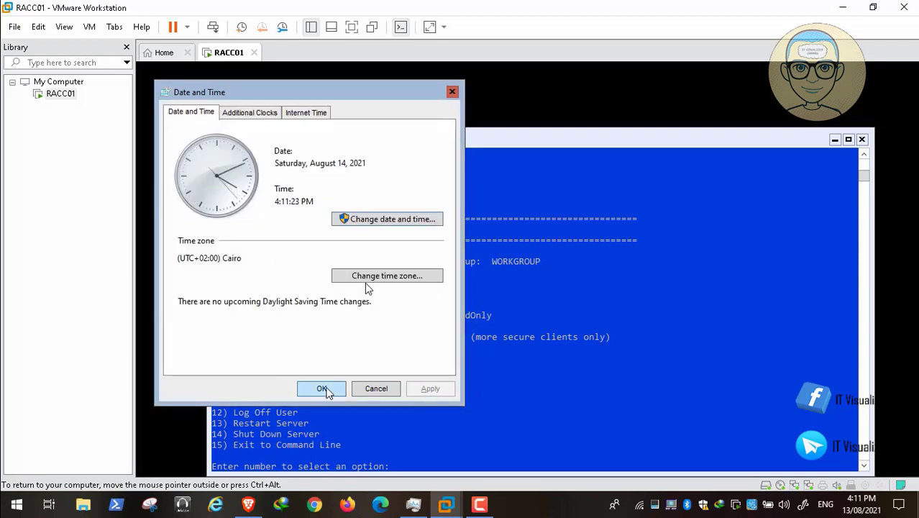
left_click(325, 390)
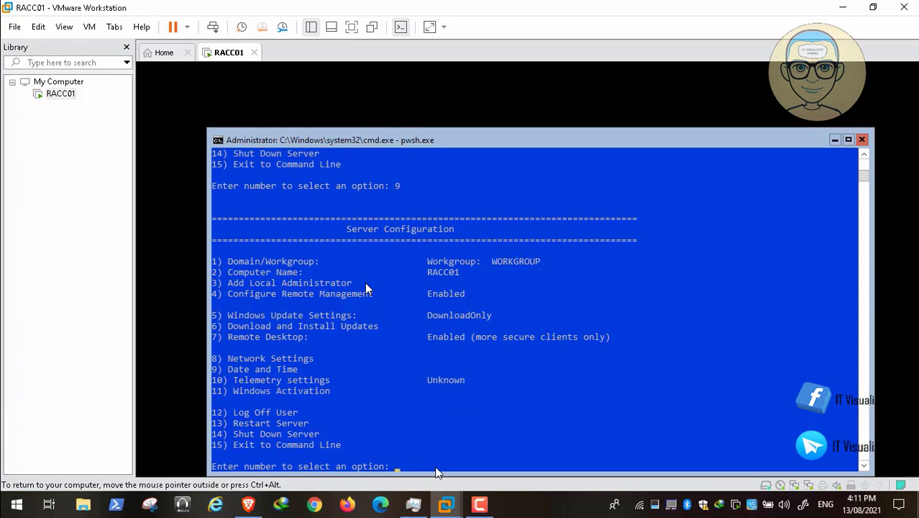
Step: Reopen option 9 to verify the Cairo time zone and date, then close it
type("9")
key("Return")
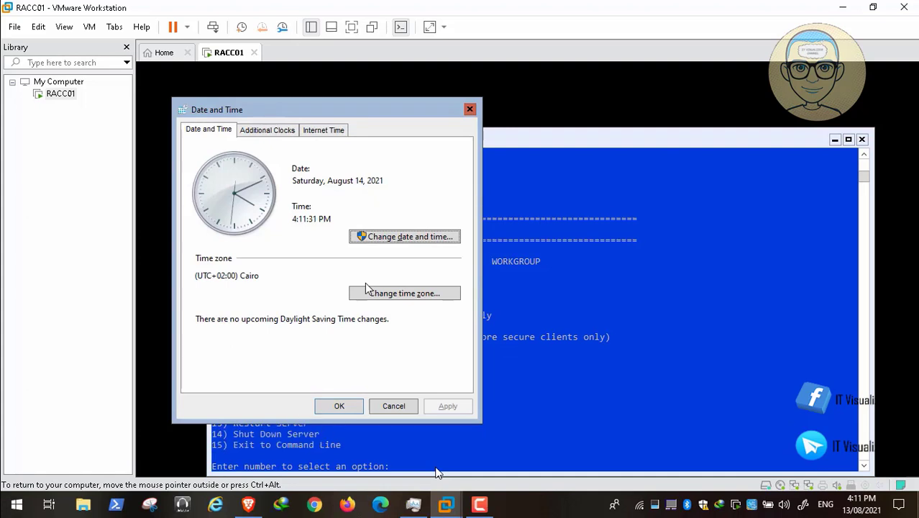
left_click(345, 405)
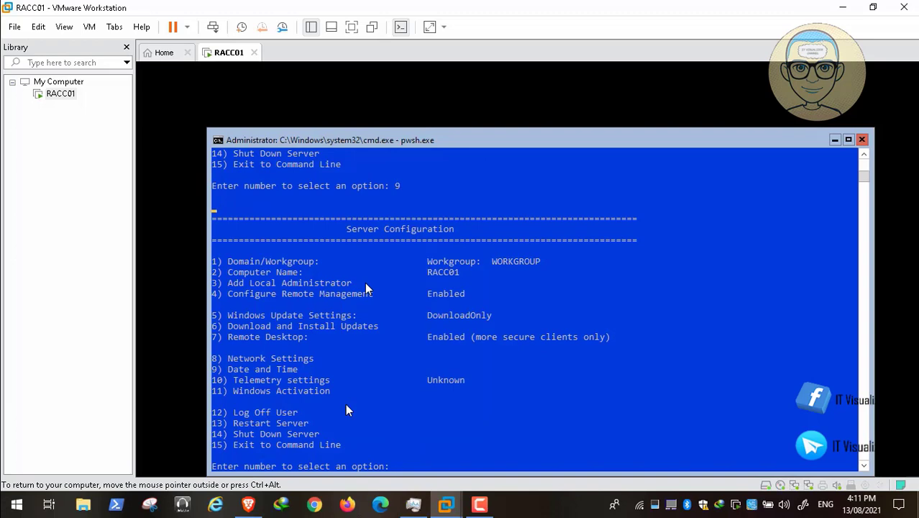
Step: Change the telemetry setting to Enhanced via sconfig option 10
type("10")
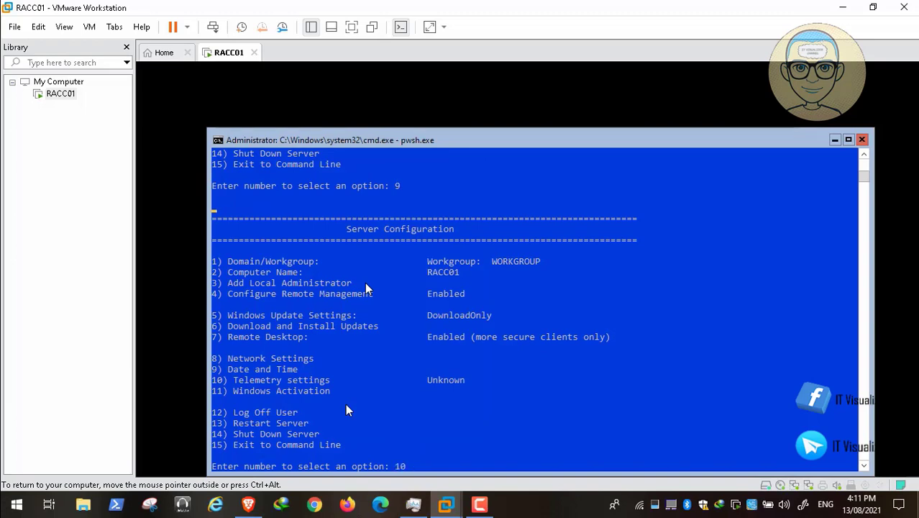
key("Return")
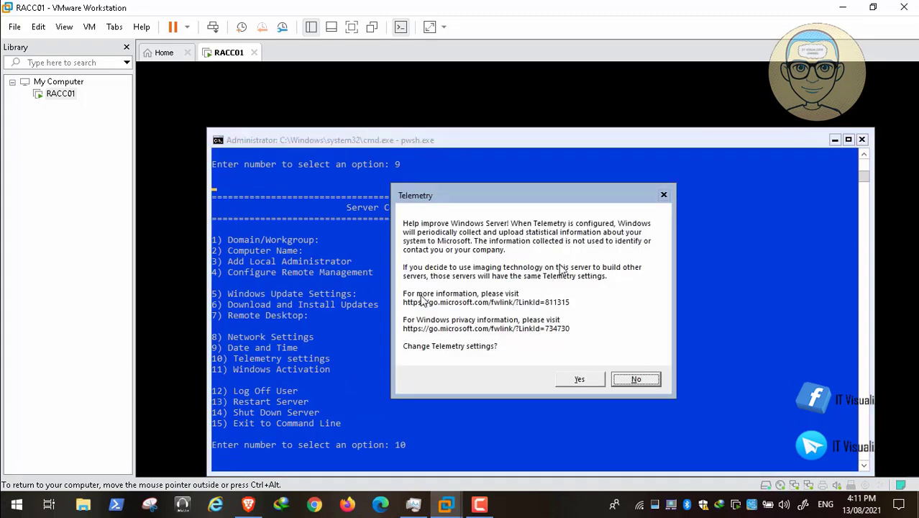
mouse_move(80, 479)
left_click(579, 380)
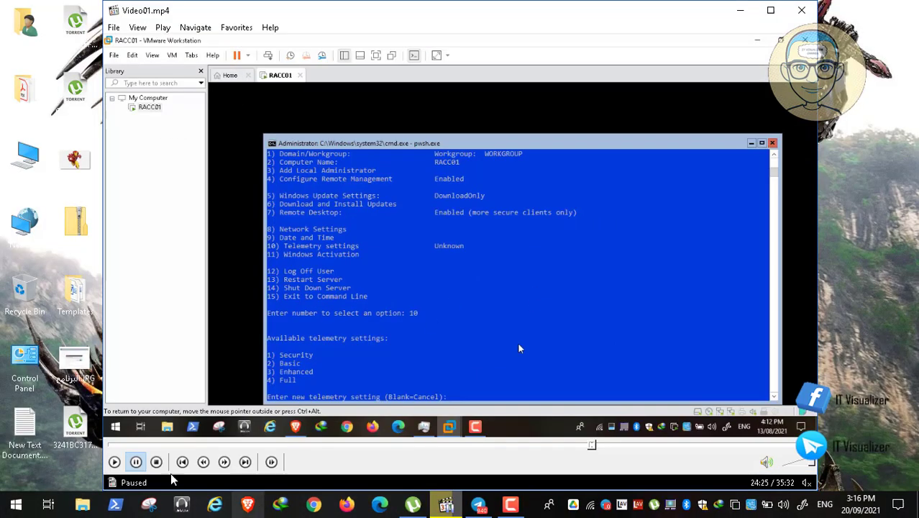
left_click(510, 506)
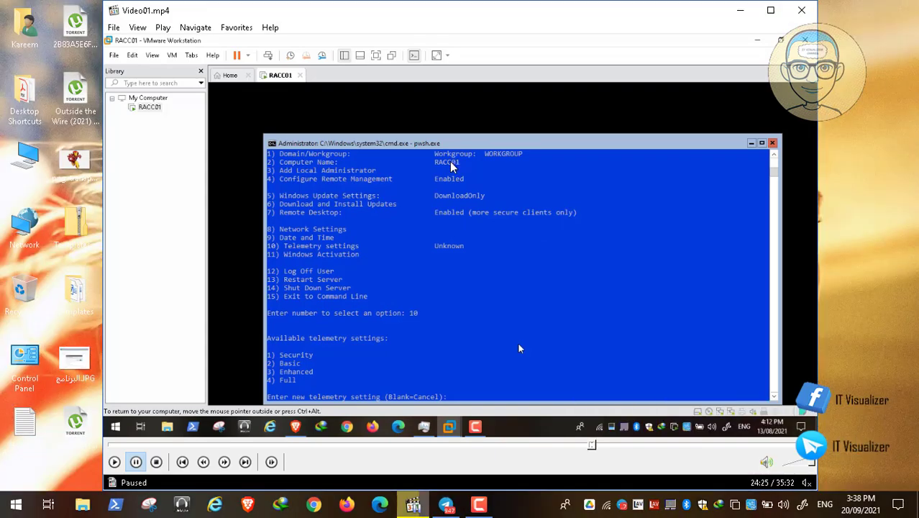
double_click(420, 203)
left_click(26, 495)
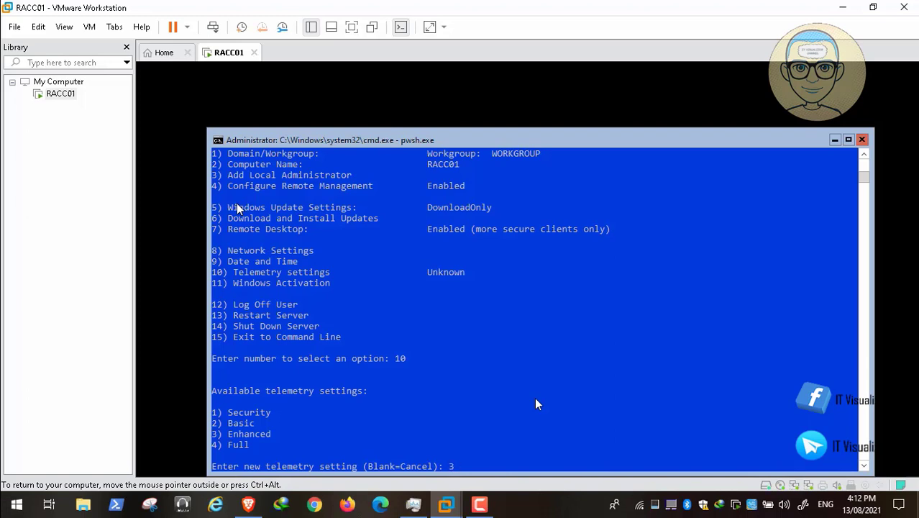
key("Return")
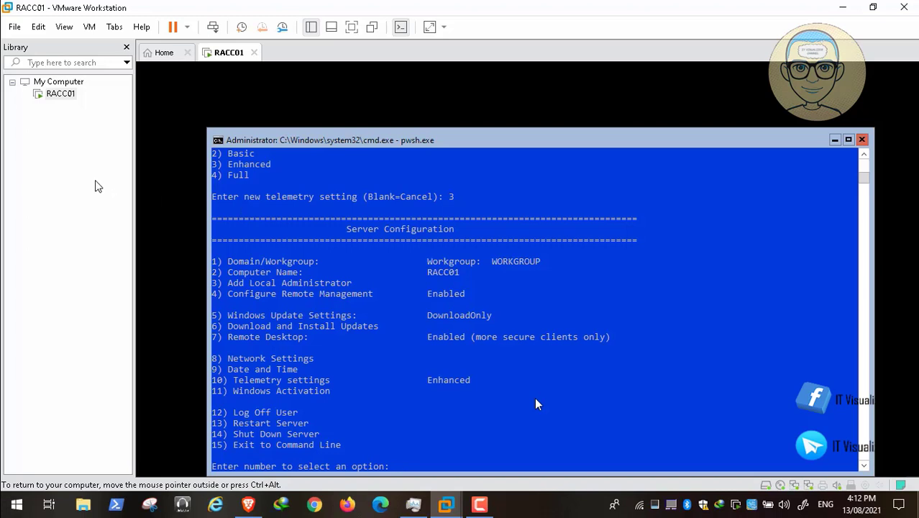
Step: Restart the server with option 13 and confirm the restart
type("13")
key("Return")
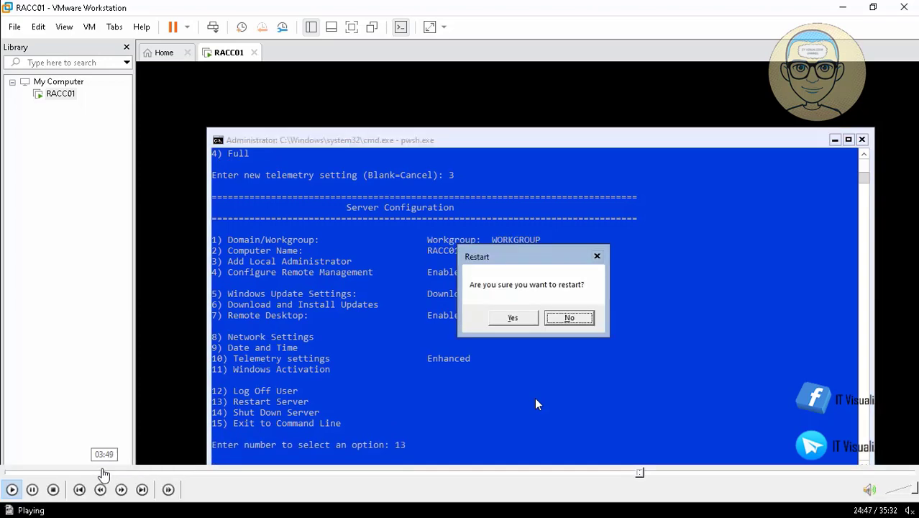
left_click(513, 319)
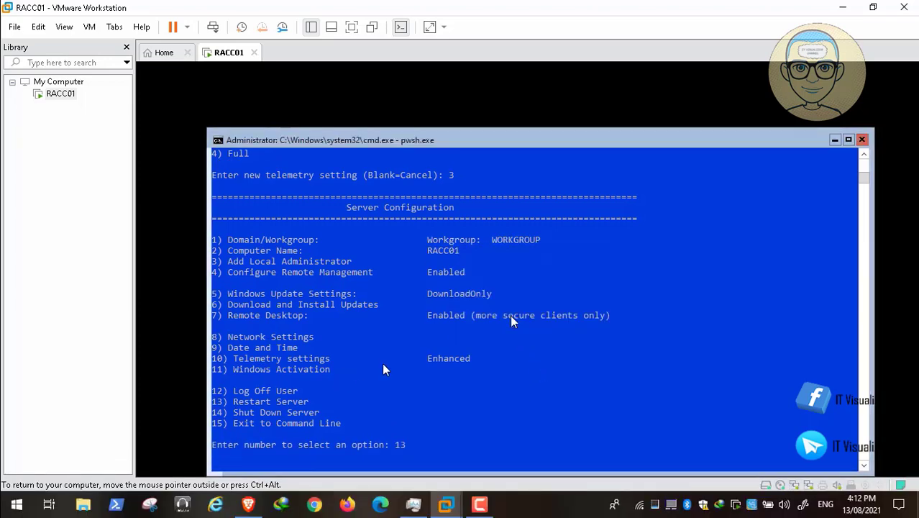
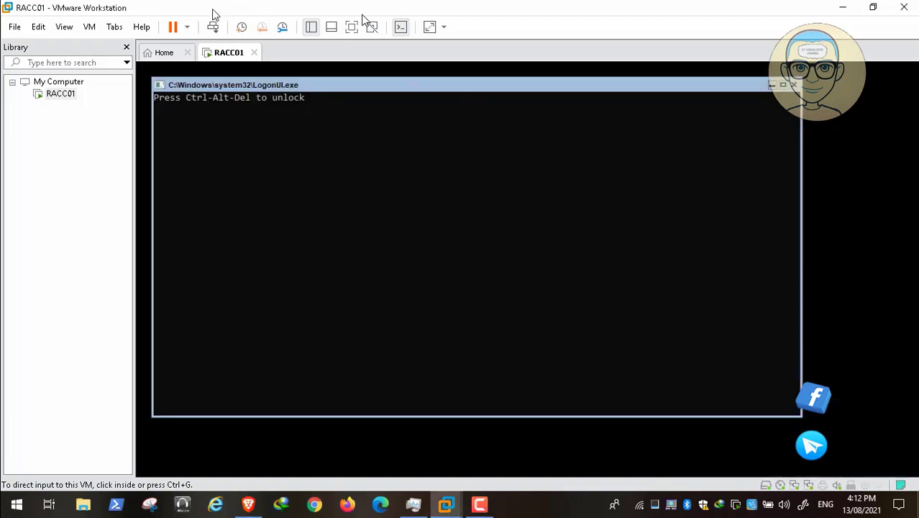
Step: Sign in to RACC01 as Administrator with the account password via Ctrl+Alt+Del
left_click(213, 27)
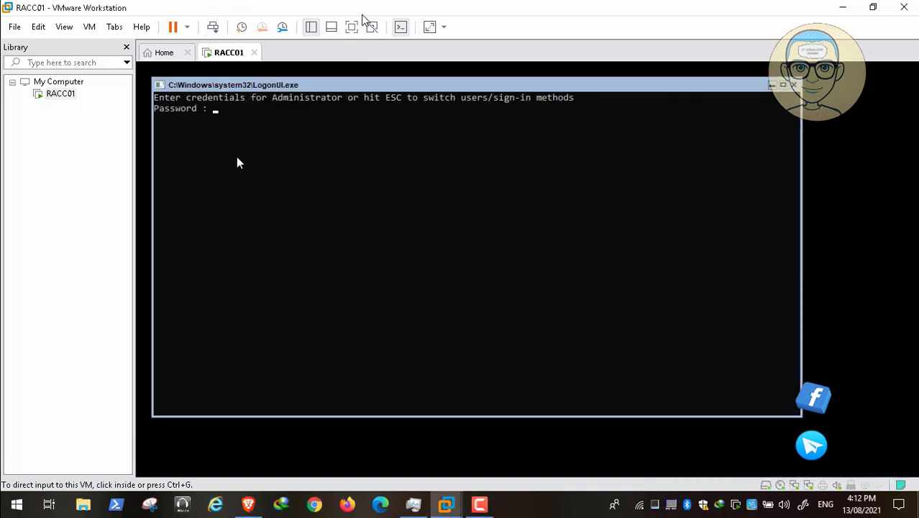
left_click(234, 134)
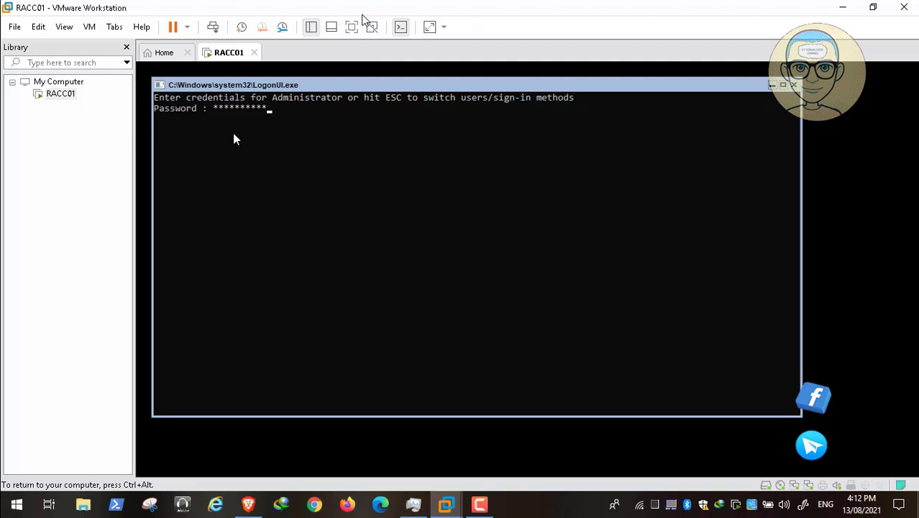
key("Return")
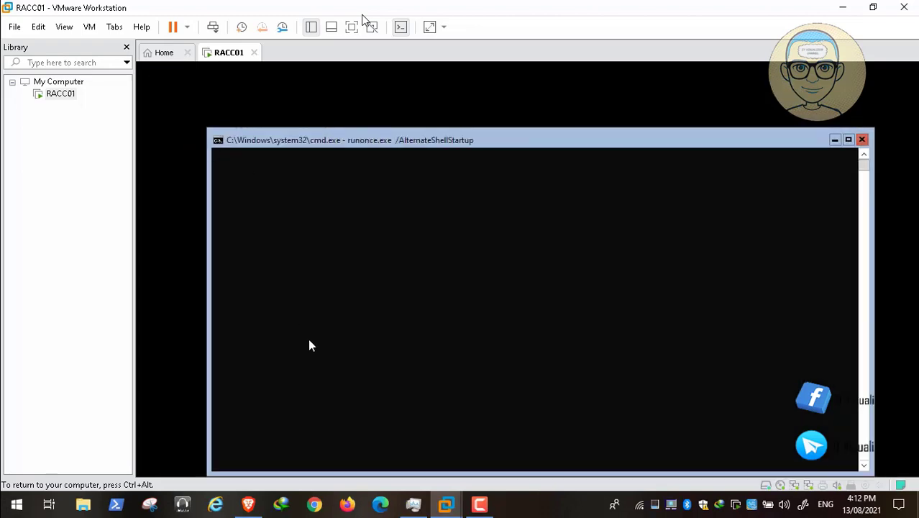
Step: Copy the Update-MPSignature command from the Microsoft Q&A Defender answer and return to RACC01
left_click(251, 502)
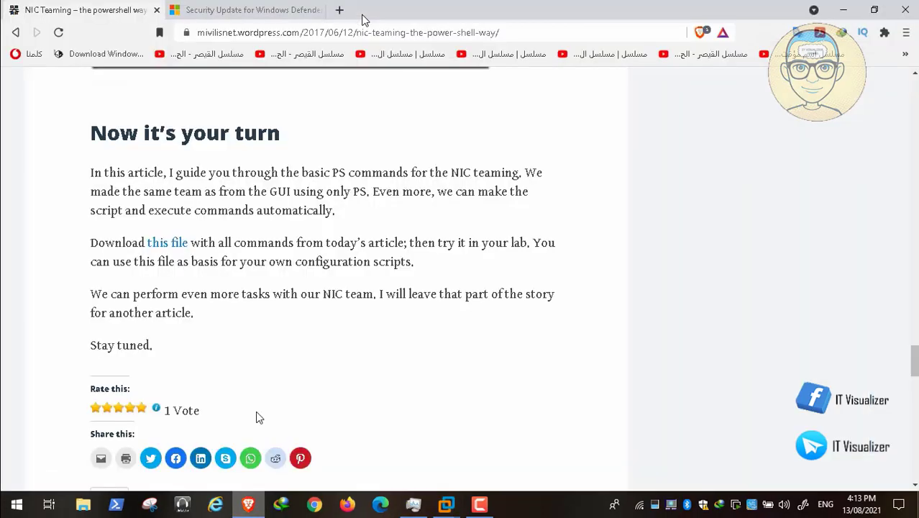
left_click(238, 12)
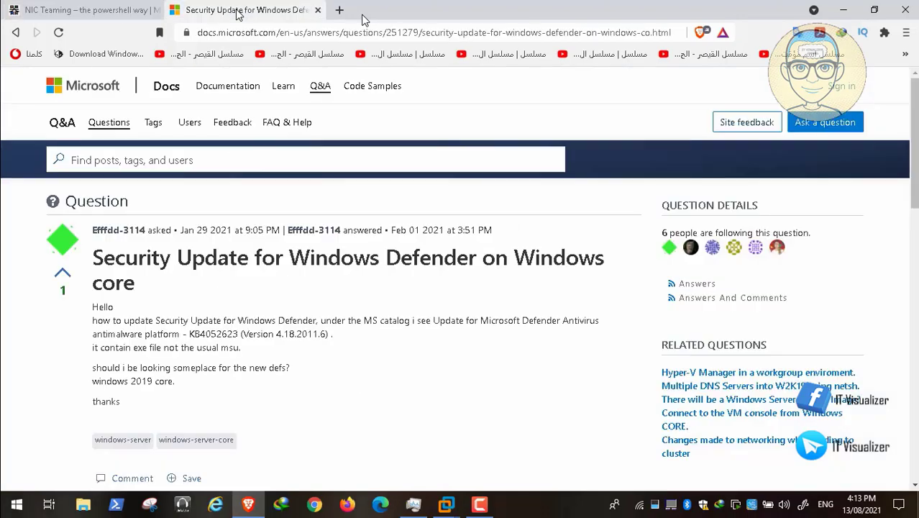
left_click_drag(917, 148, 917, 327)
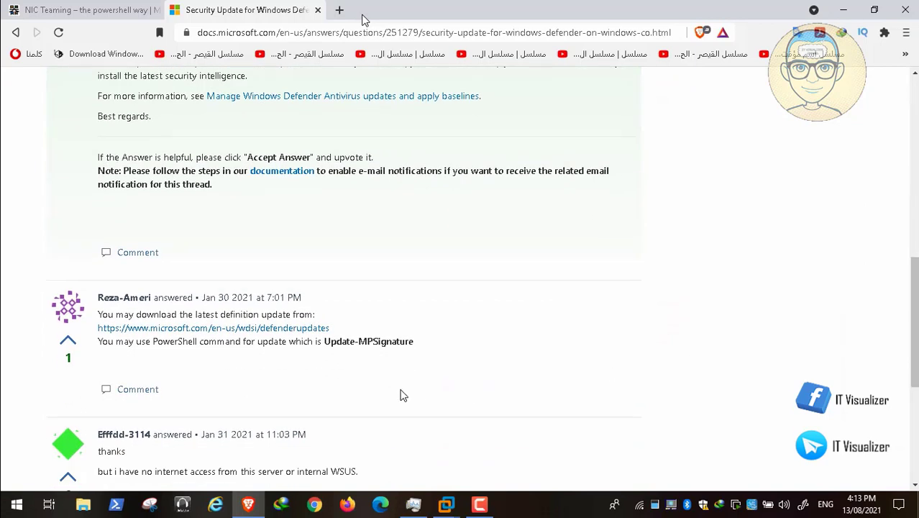
left_click_drag(326, 344, 400, 346)
right_click(400, 346)
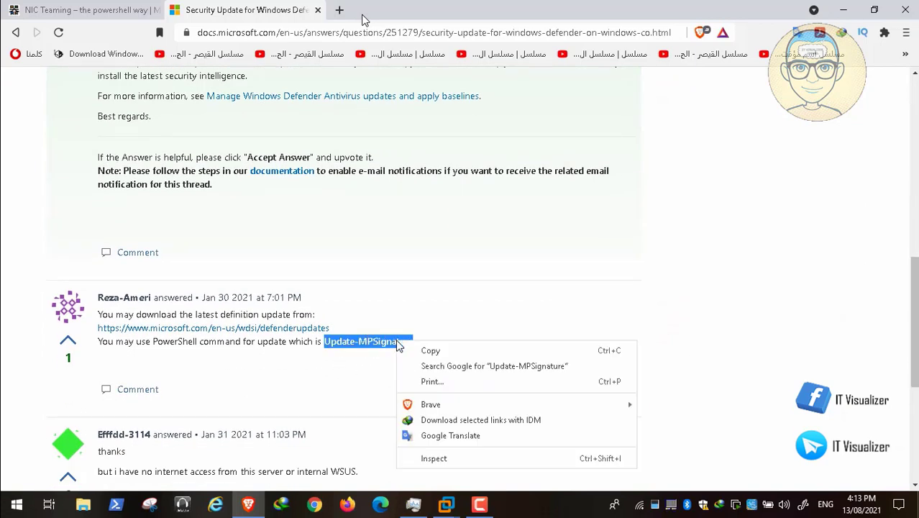
left_click(418, 350)
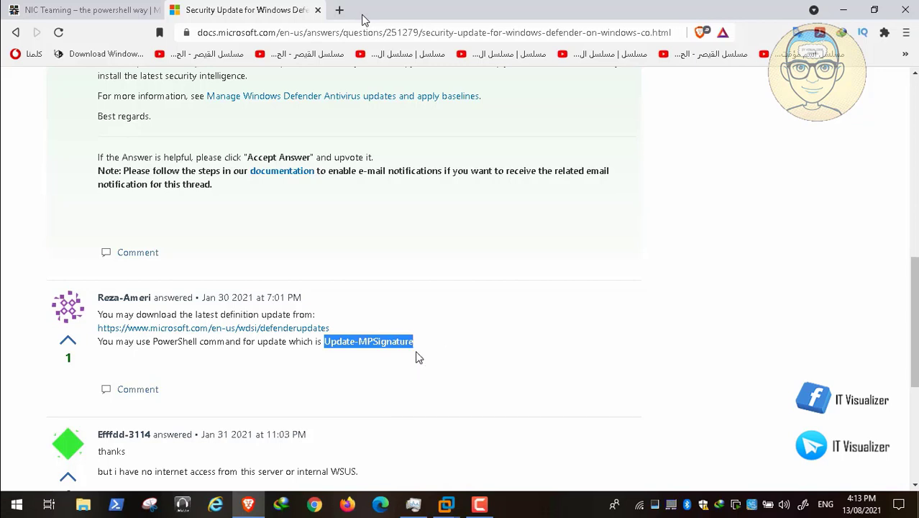
left_click(460, 510)
left_click(502, 437)
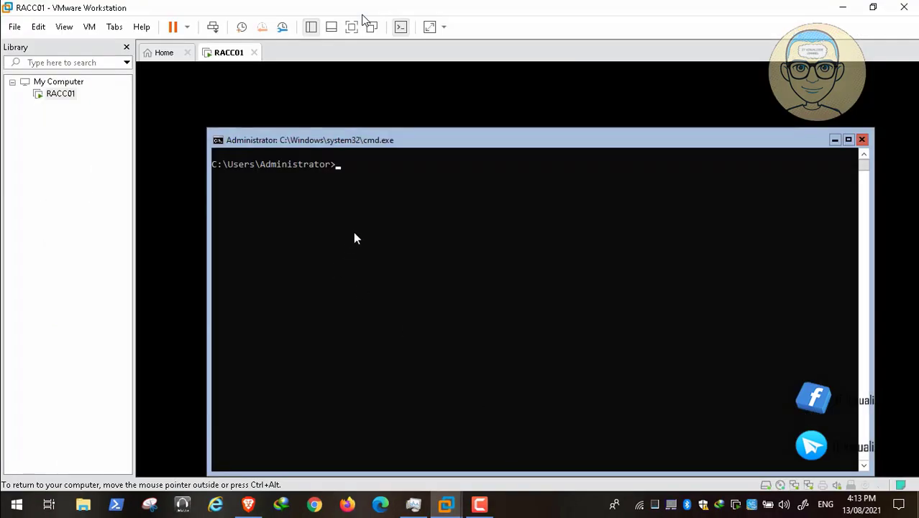
Step: Try changing into "Program Files" with a quoted cd command
type("cd program files\"")
key("Left")
key("Left")
key("Left")
key("Left")
key("Left")
key("Left")
key("Left")
key("Left")
key("Left")
key("Left")
key("Left")
key("Left")
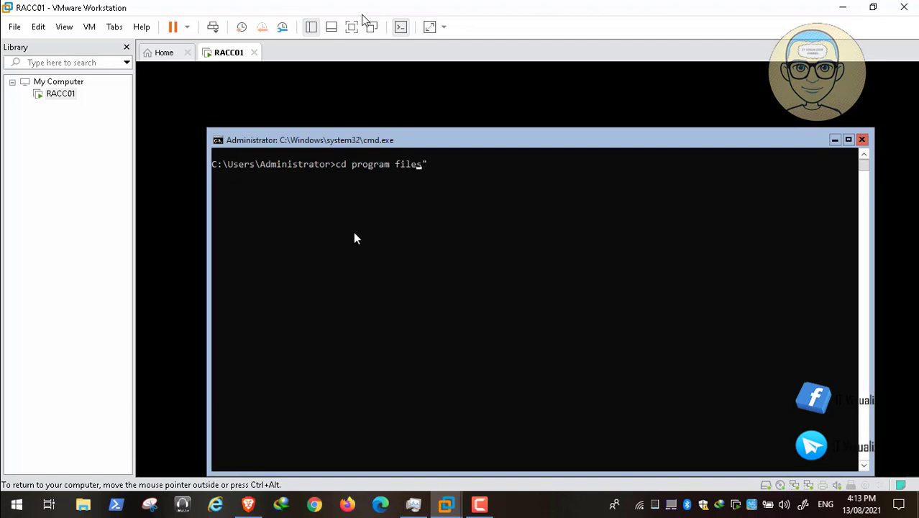
key("Left")
key("Left")
type("\"")
key("Right")
key("Right")
key("Right")
key("Right")
key("Right")
key("Right")
key("Right")
key("Right")
key("Right")
key("Right")
key("Right")
key("Right")
key("Right")
key("Return")
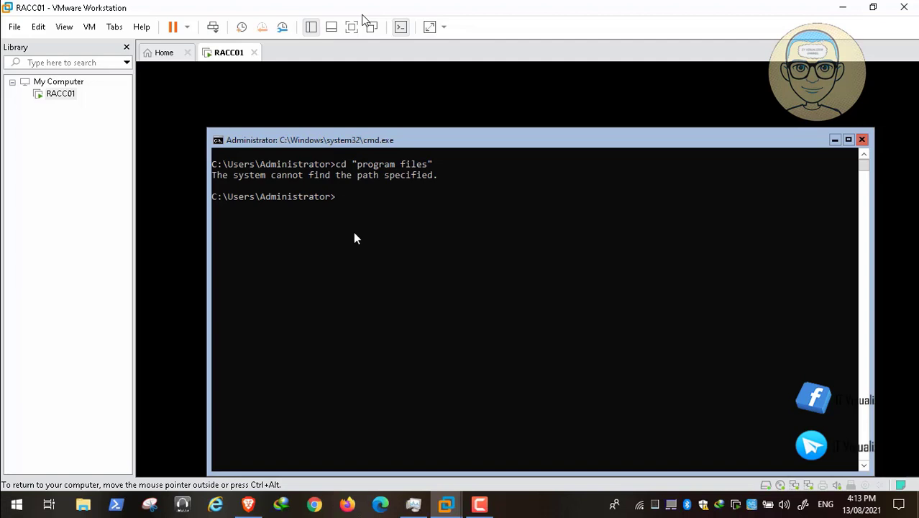
Step: Go up to the root of C:\ and change into Program Files
type("po")
key("BackSpace")
key("BackSpace")
type("cd..")
key("Return")
type("cd..\\")
key("BackSpace")
key("Return")
type("cd ")
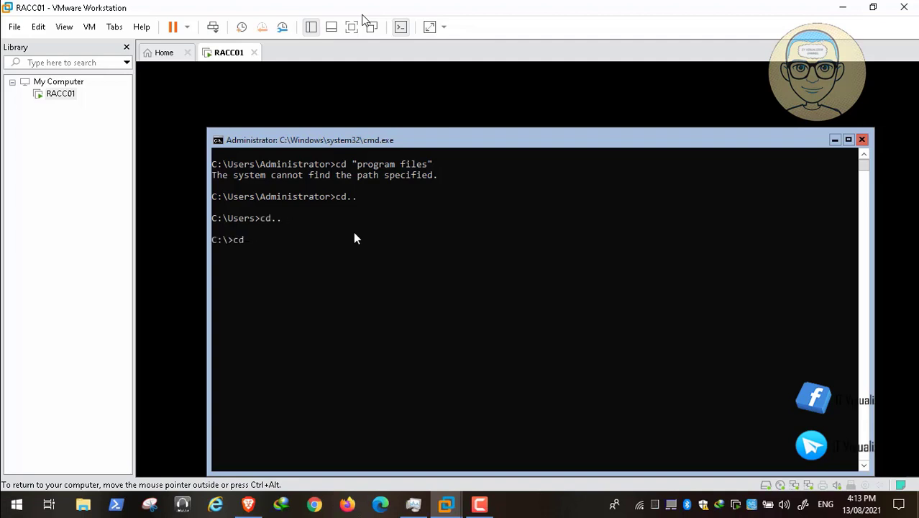
type("pro")
key("Tab")
key("Return")
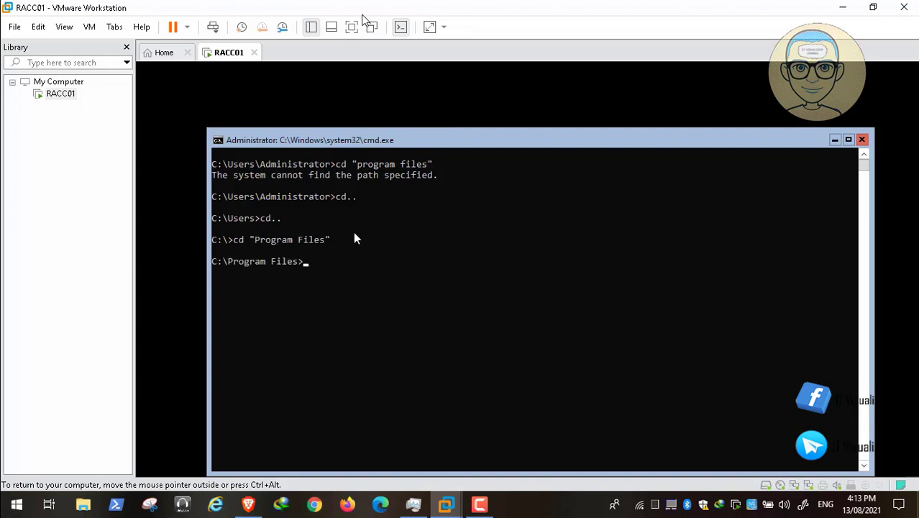
Step: Enter PowerShell\7 and launch pwsh.exe to start PowerShell 7.1.4
type("cd powershell")
key("Return")
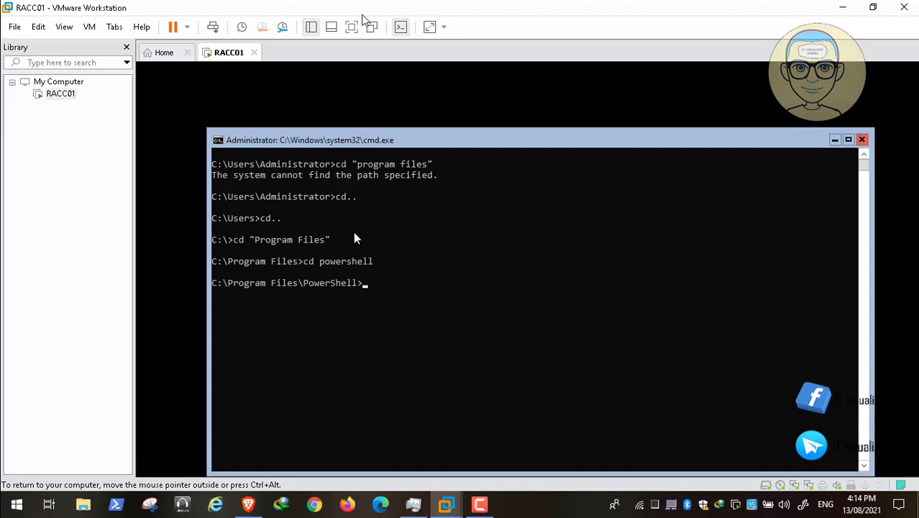
type("cd 7")
key("Return")
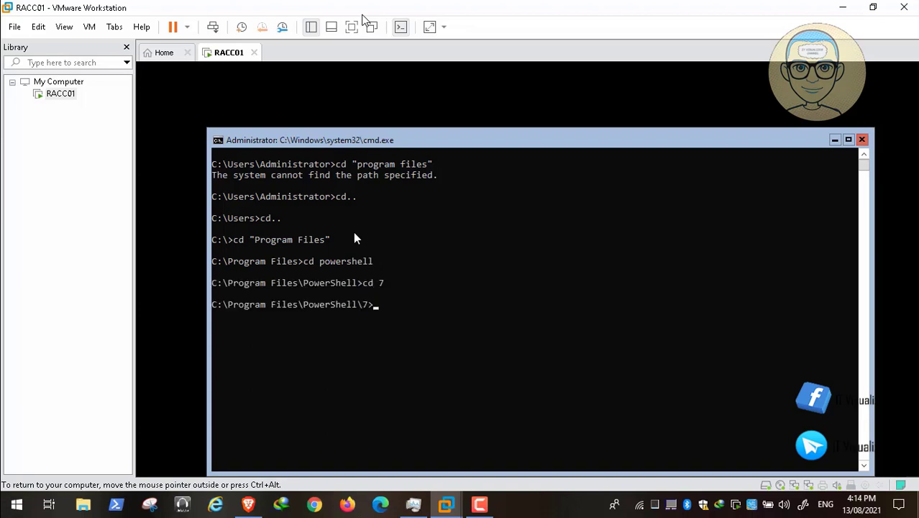
type("pw")
key("Tab")
key("Tab")
key("Tab")
key("Tab")
key("Return")
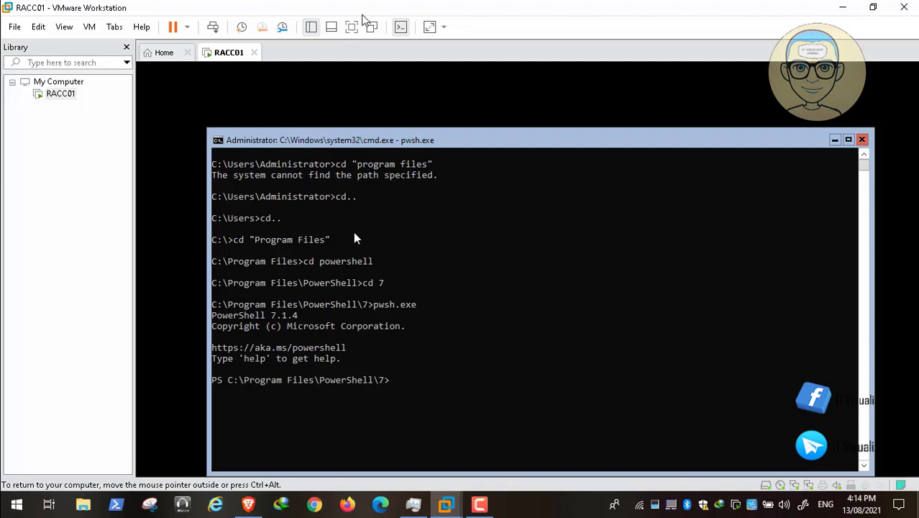
Step: Copy Update-MPSignature again, then paste and run it at the RACC01 PowerShell prompt
left_click(249, 505)
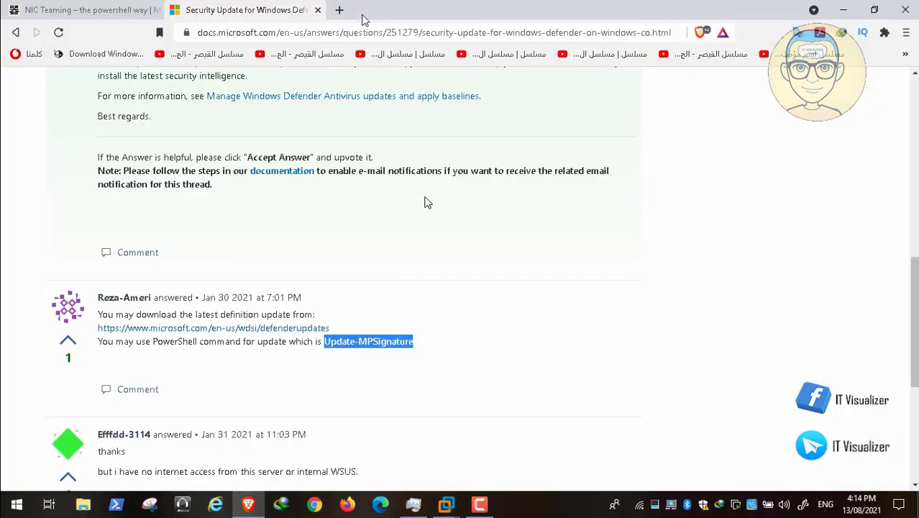
right_click(387, 346)
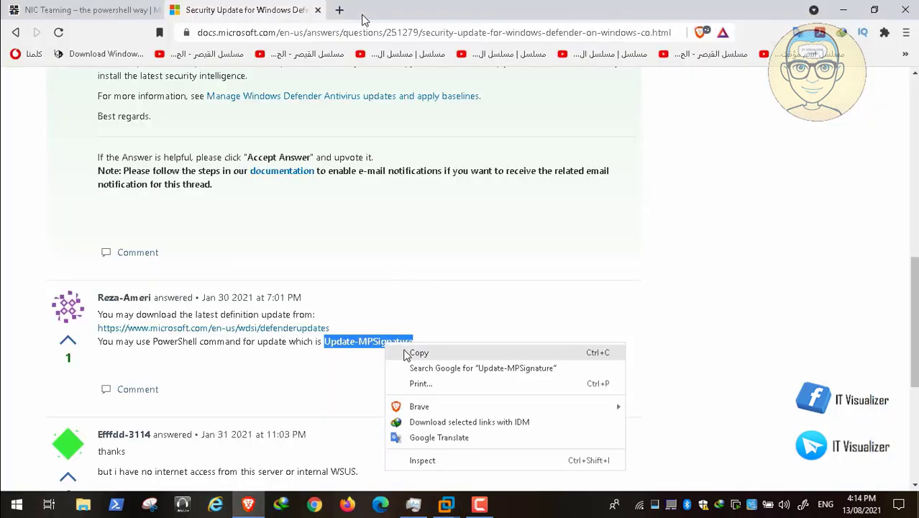
left_click(408, 351)
mouse_move(445, 507)
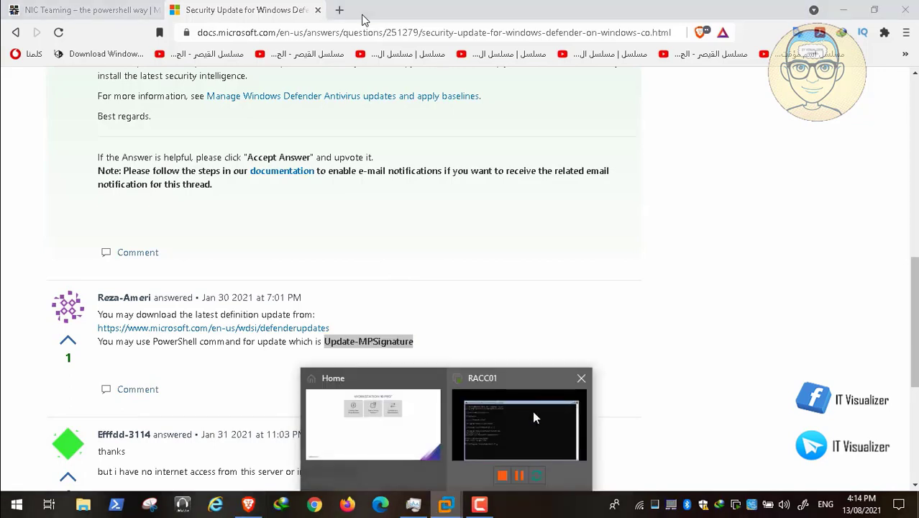
left_click(532, 411)
right_click(397, 383)
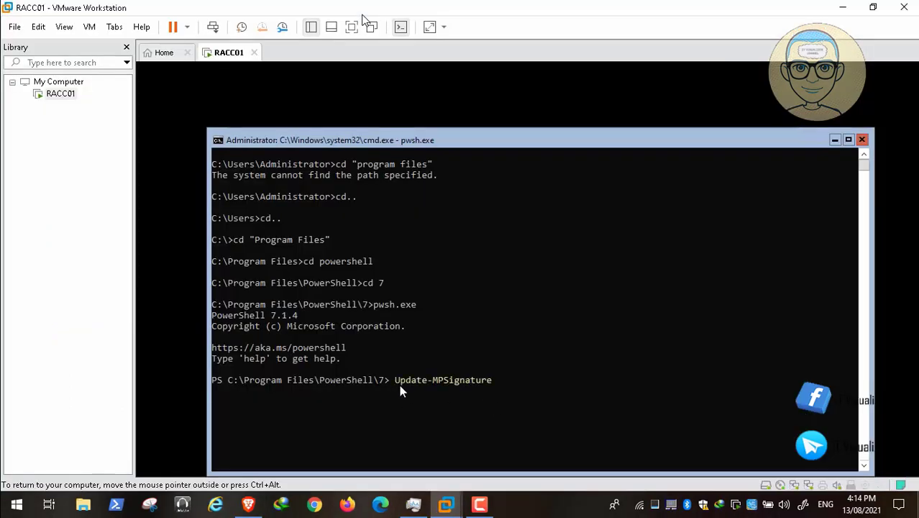
key("Return")
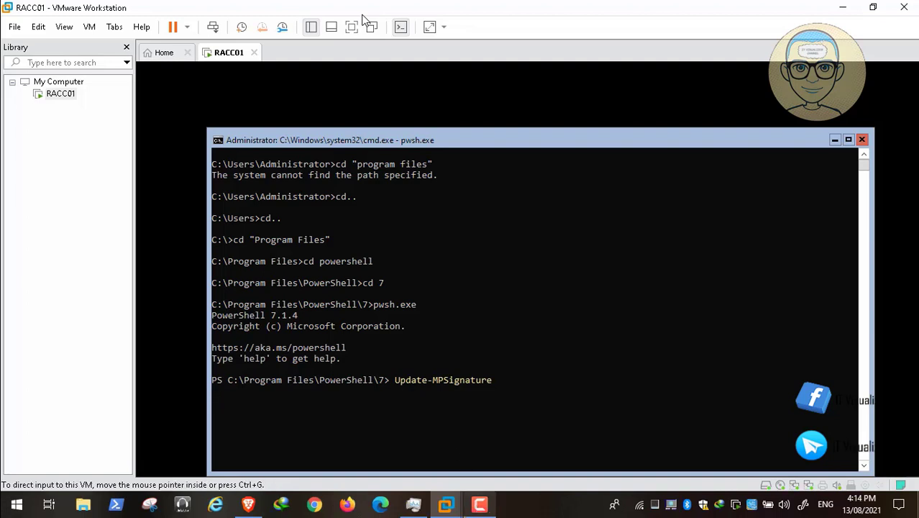
left_click(479, 505)
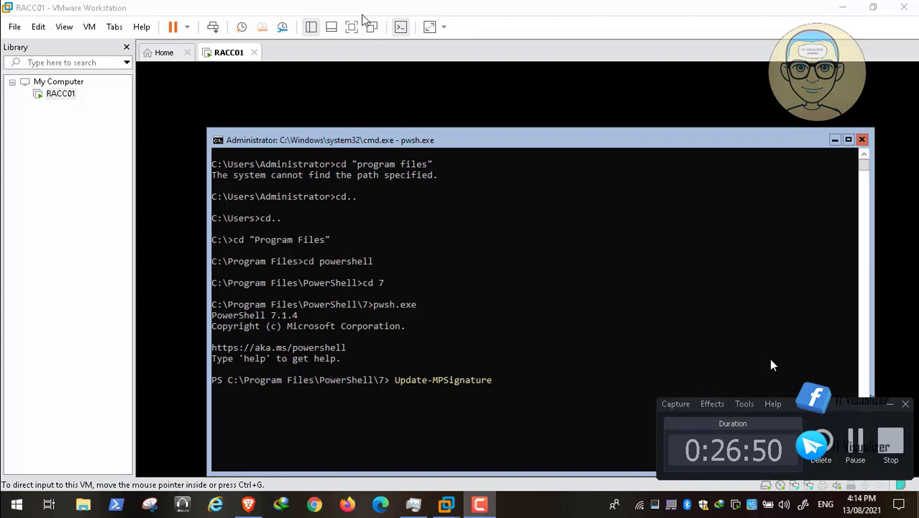
left_click(856, 448)
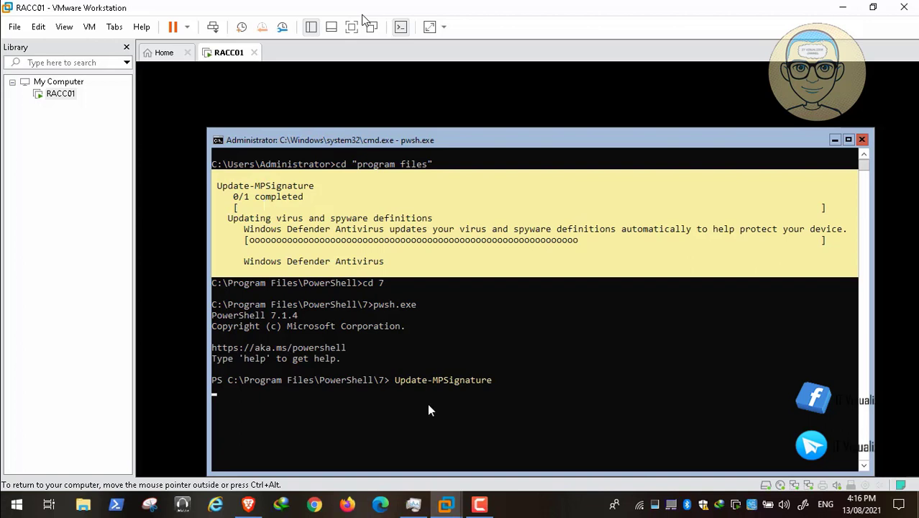
left_click(481, 508)
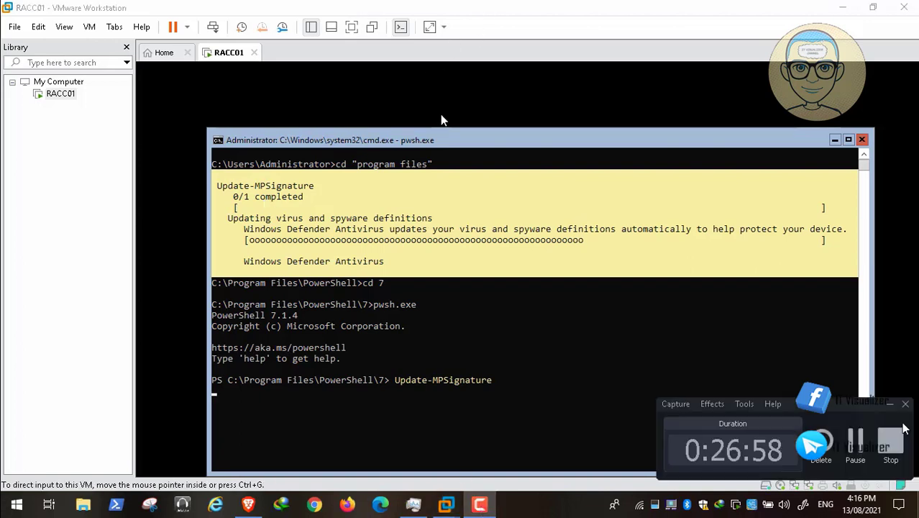
left_click(860, 441)
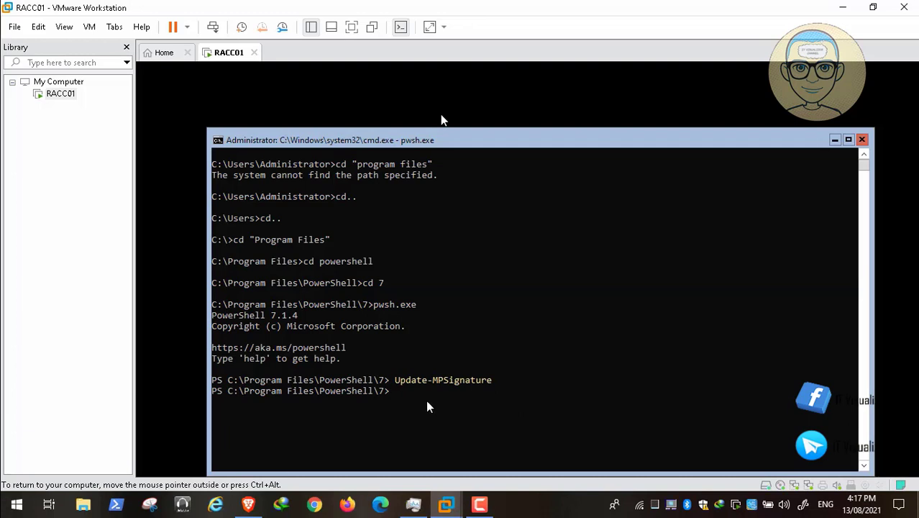
Step: Paste and run Enable-PSRemoting -SkipNetworkProfileCheck -Force to enable remoting and update WinRM
right_click(406, 403)
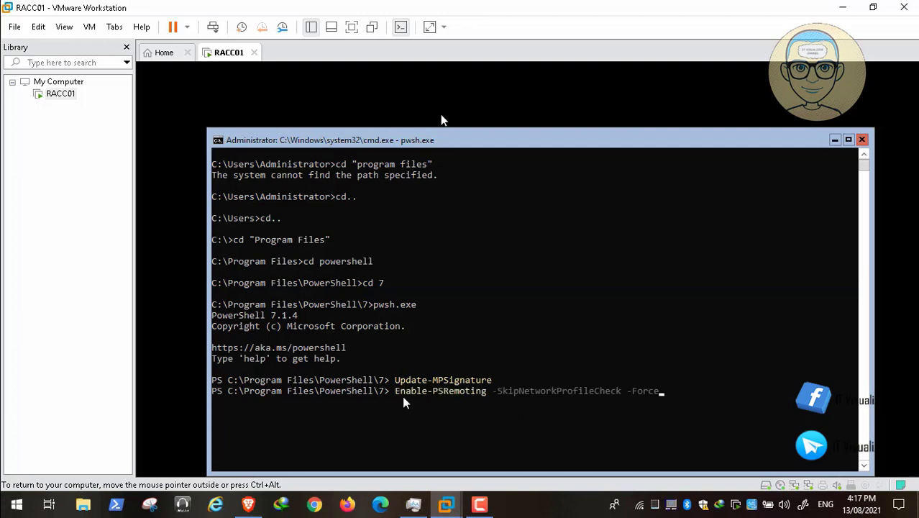
key("Return")
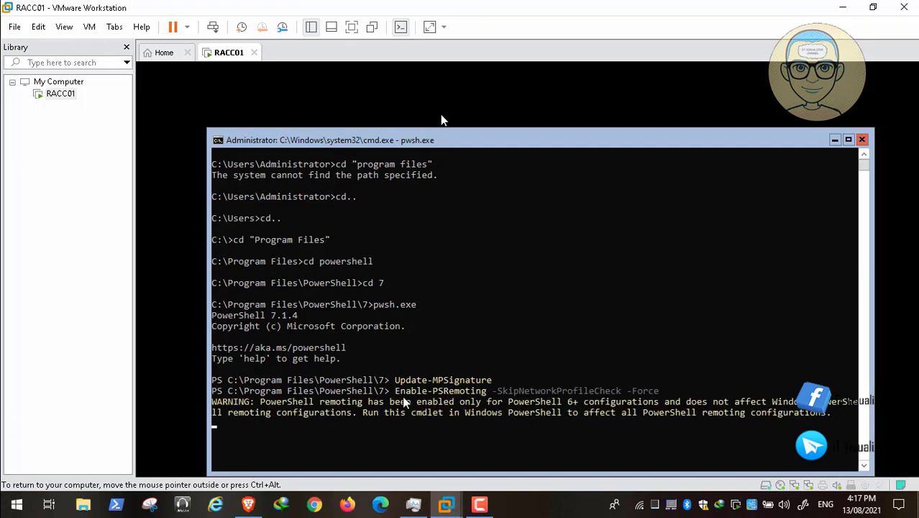
mouse_move(32, 493)
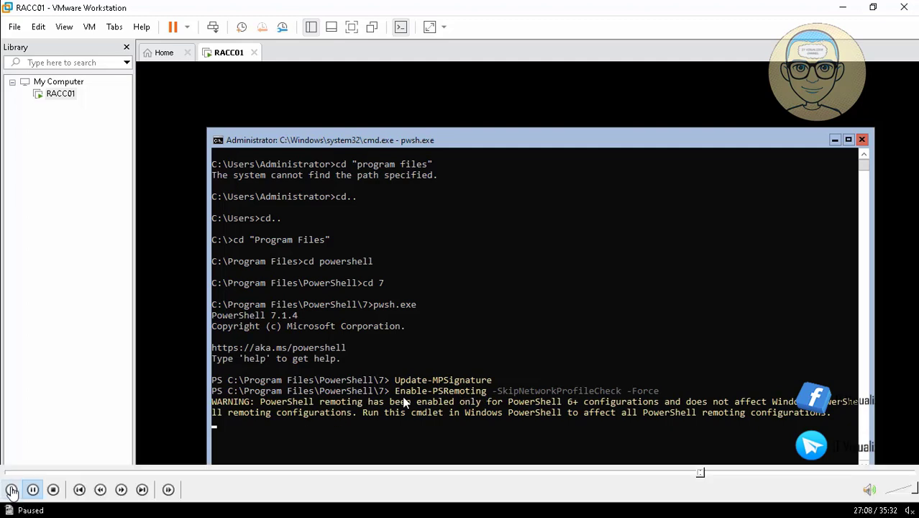
left_click(12, 490)
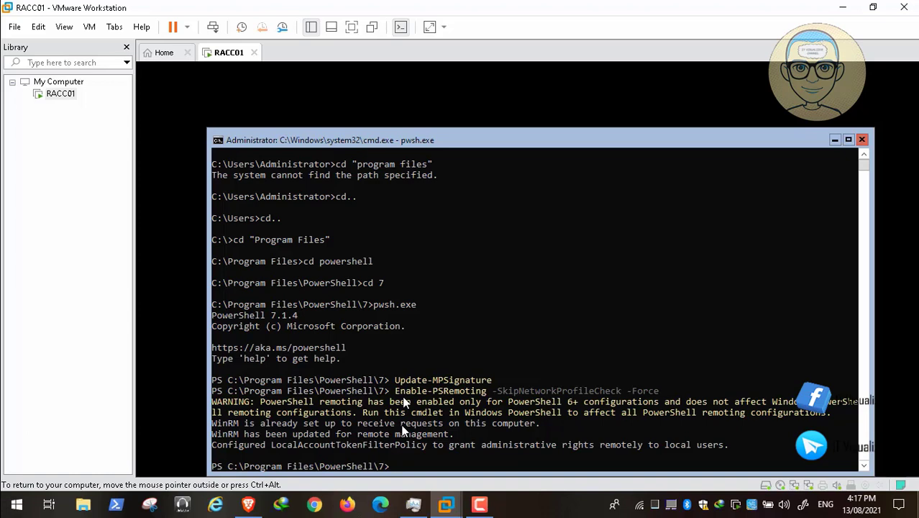
Step: Navigate the console from C:\Program Files\PowerShell to C:\Users\Administrator
type("cd..")
key("Return")
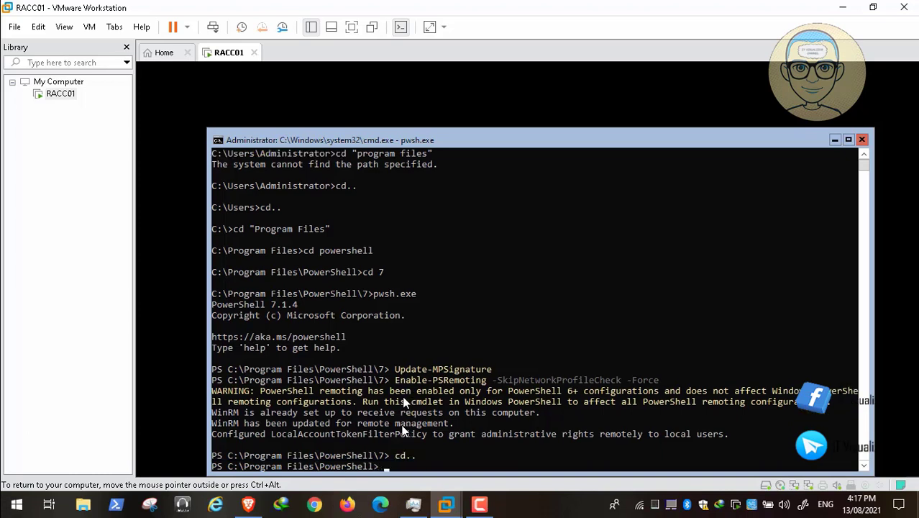
type("cd..")
key("Return")
type("cd..")
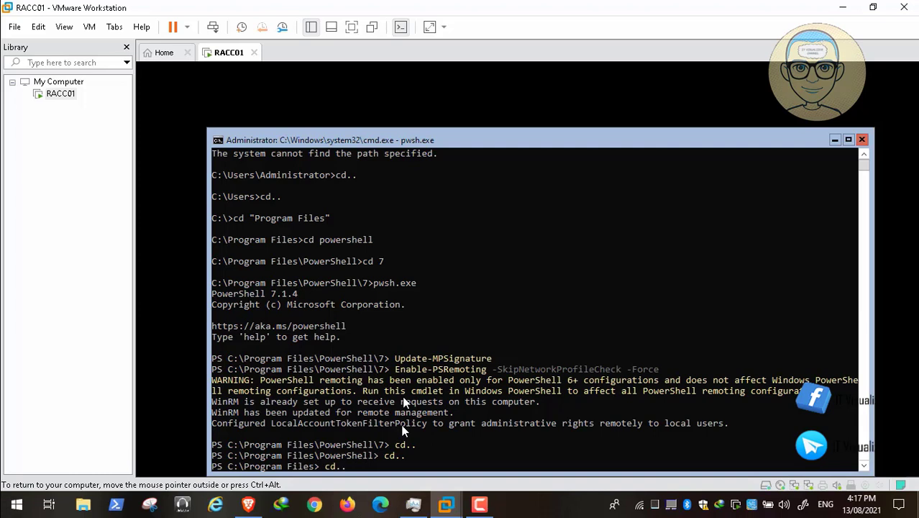
key("Return")
type("cd users")
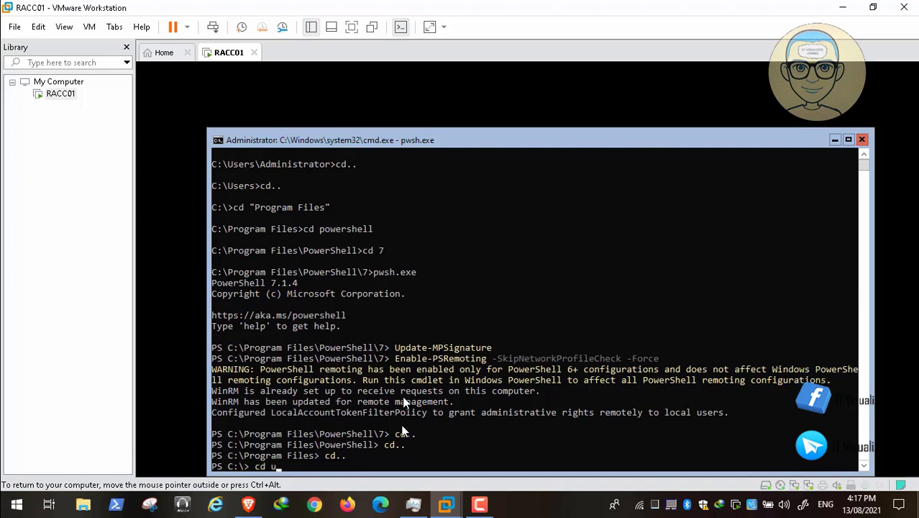
key("Return")
type("c")
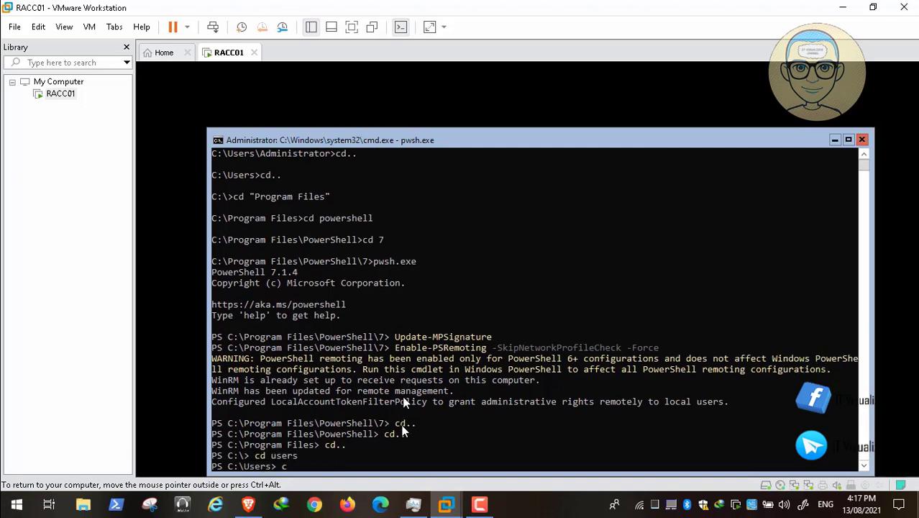
type("d .\\Administrator\\")
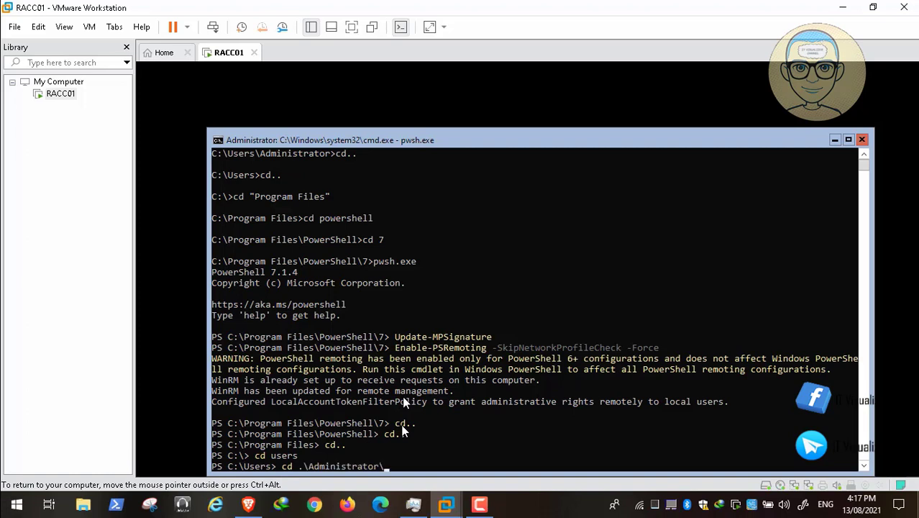
key("Return")
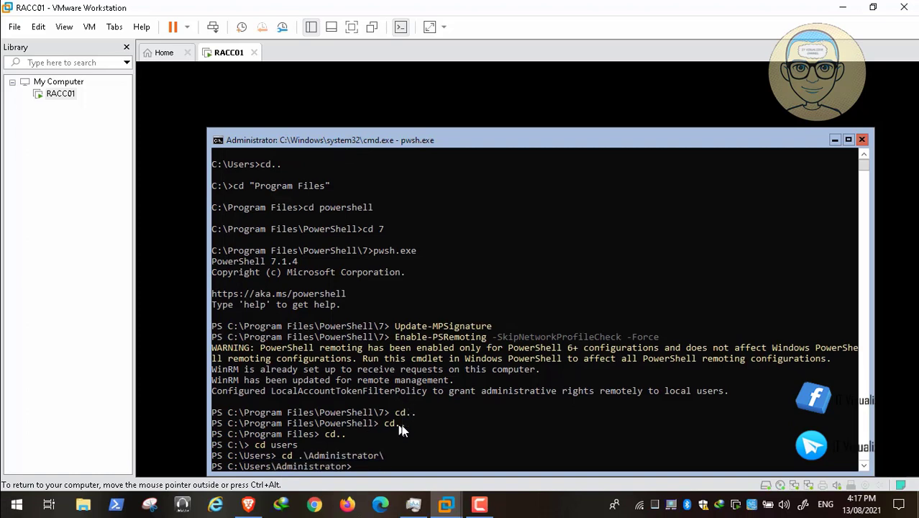
Step: Rerun Enable-PSRemoting there, confirming WinRM is already set up for remote management
type("Enable-PSRemoting -SkipNetworkProfileCheck -Force")
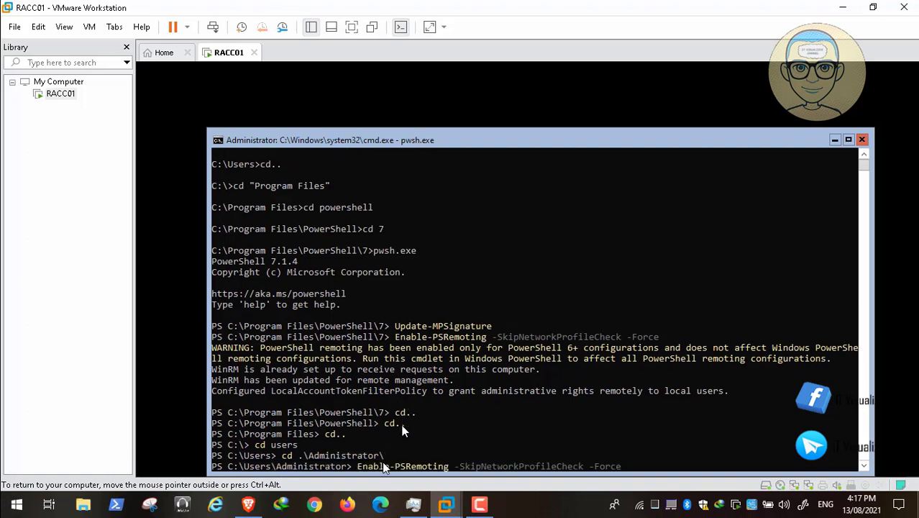
key("Return")
mouse_move(23, 491)
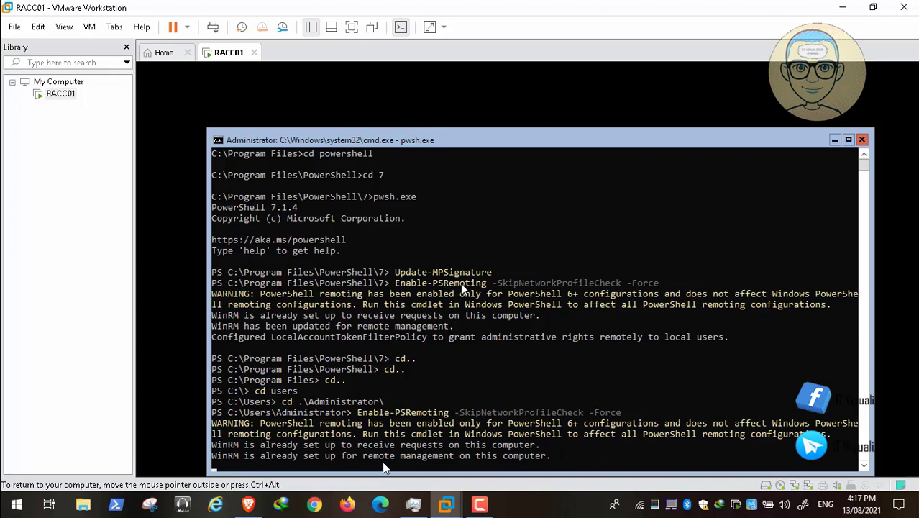
mouse_move(135, 483)
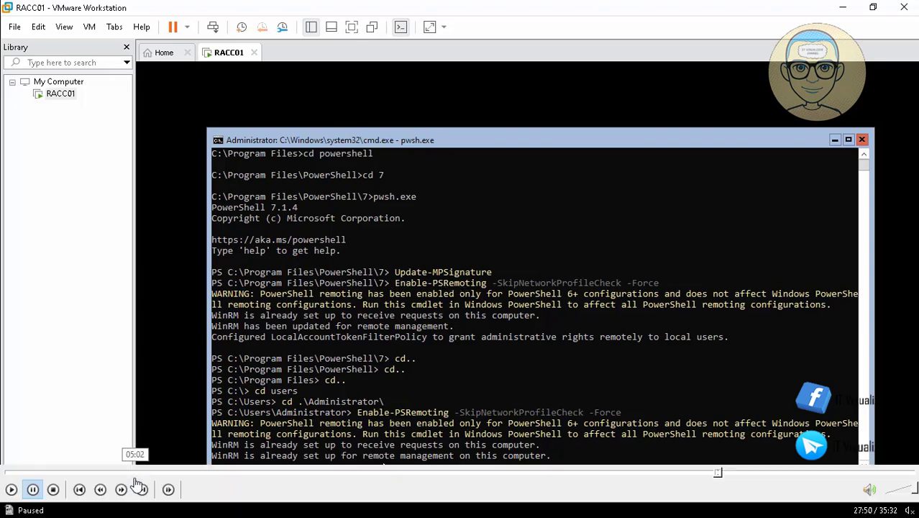
left_click(8, 489)
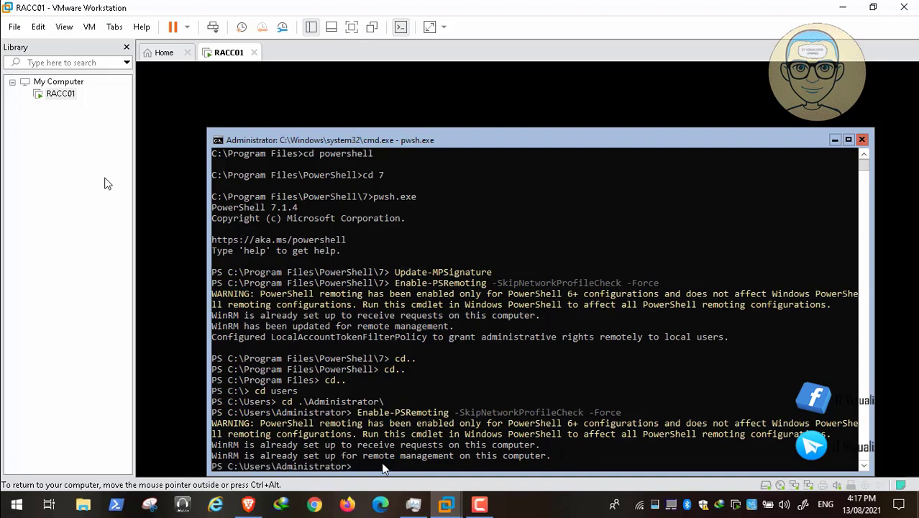
Step: Scroll the YouTube tutorial description down to the WinRM quickconfig step
key("Escape")
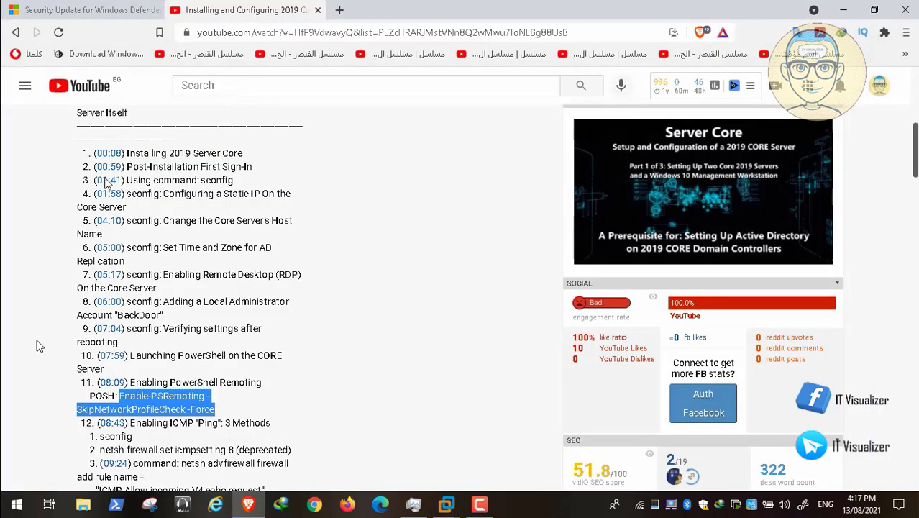
scroll(31, 343, "down", 1)
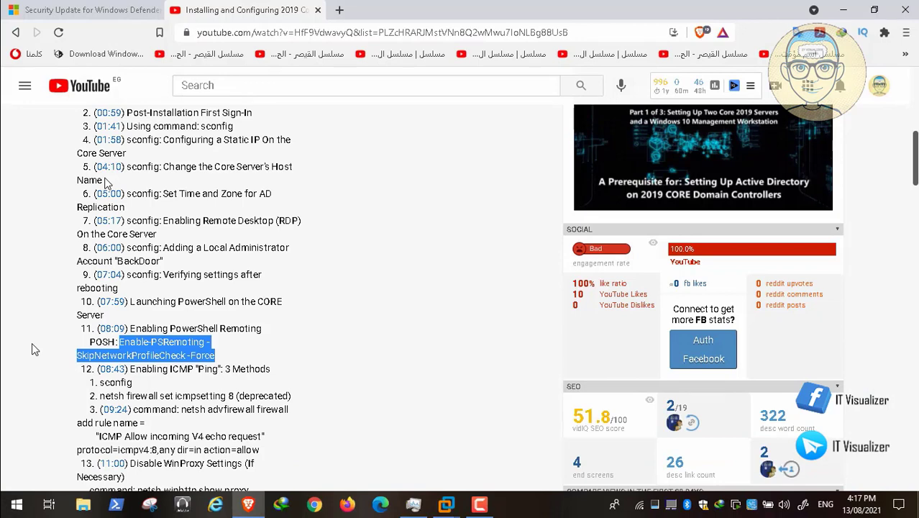
scroll(31, 350, "down", 1)
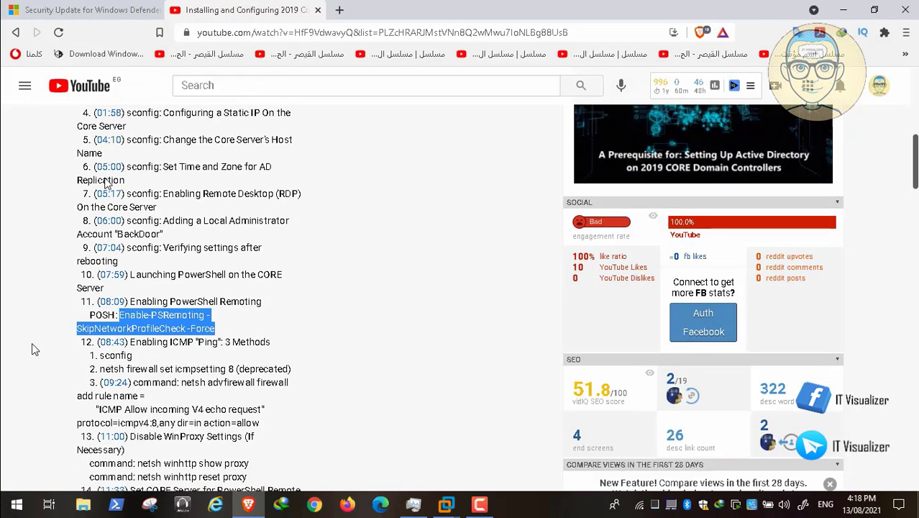
scroll(31, 344, "down", 3)
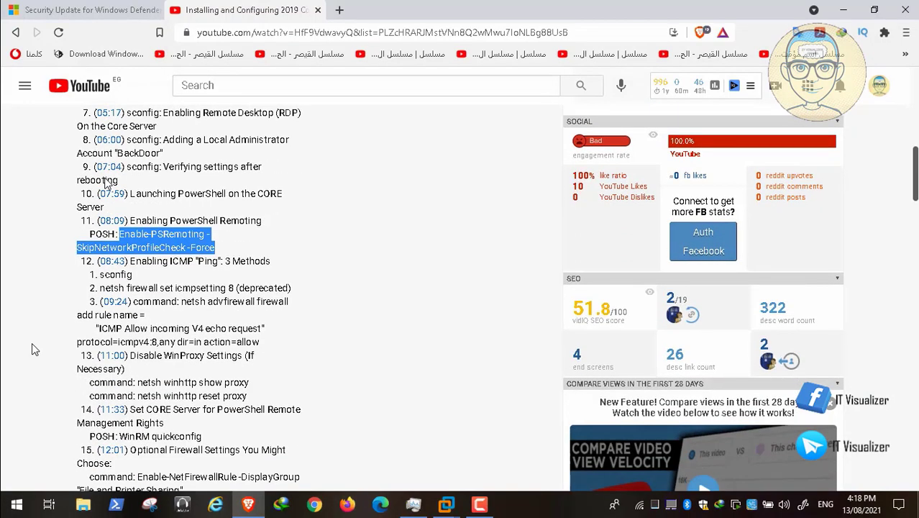
mouse_move(16, 504)
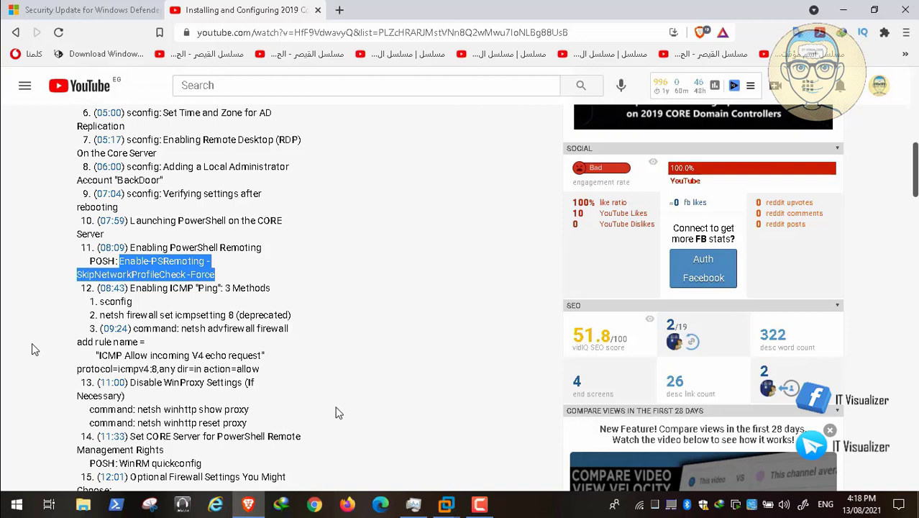
mouse_move(48, 475)
left_click(11, 492)
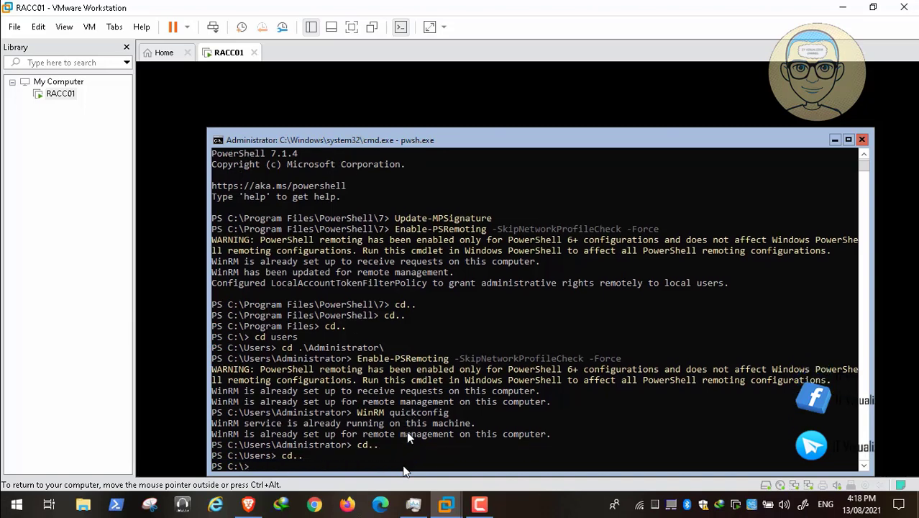
Step: Change into C:\Program Files\PowerShell\7 using Tab completion
type("pro")
key("Tab")
key("Return")
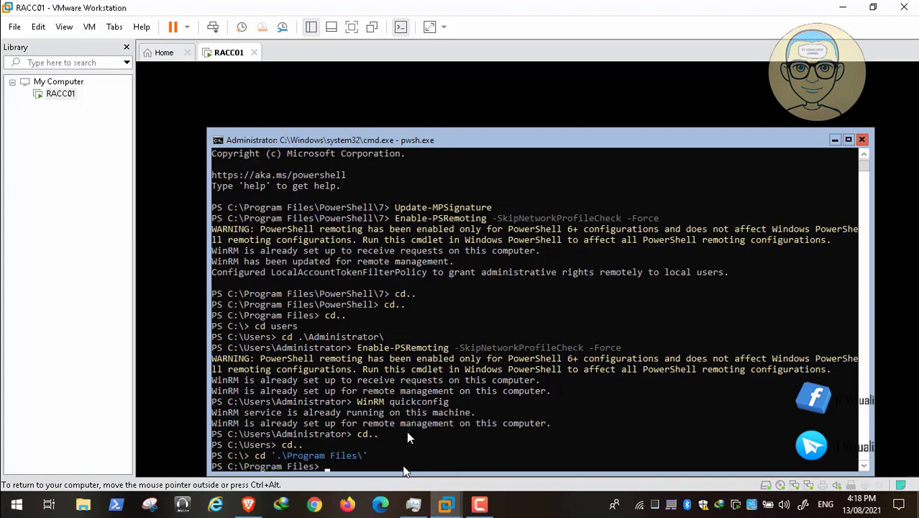
type("cd power")
key("Tab")
key("Return")
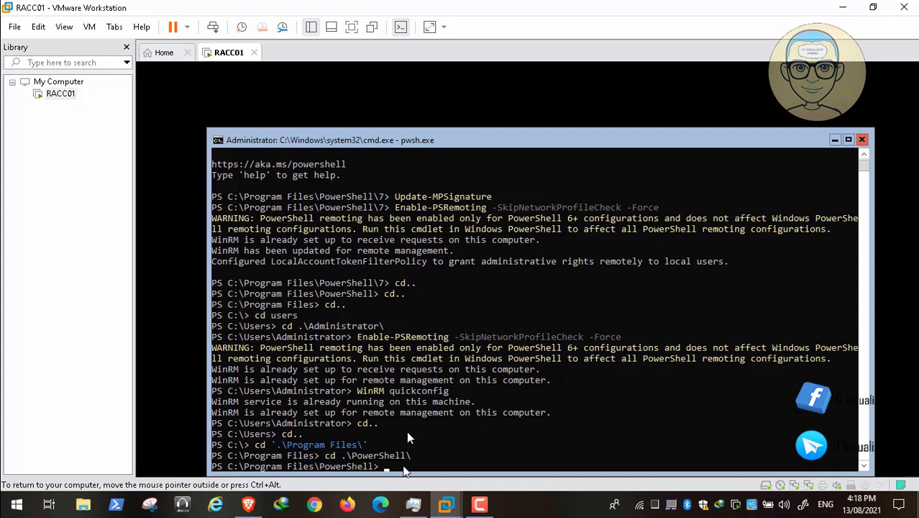
type("cd 7")
key("Return")
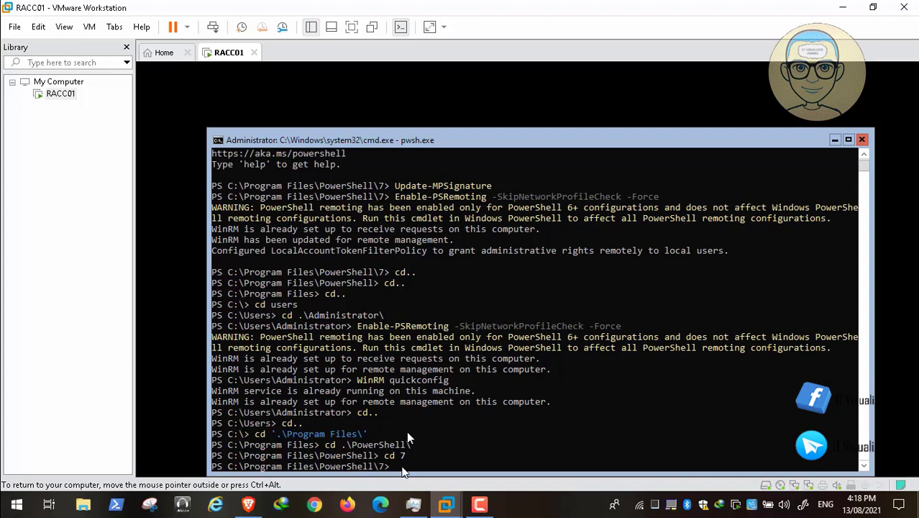
Step: Run WinRM quickconfig there, confirming WinRM is already running and configured
type("WinRM quickconfig")
key("Return")
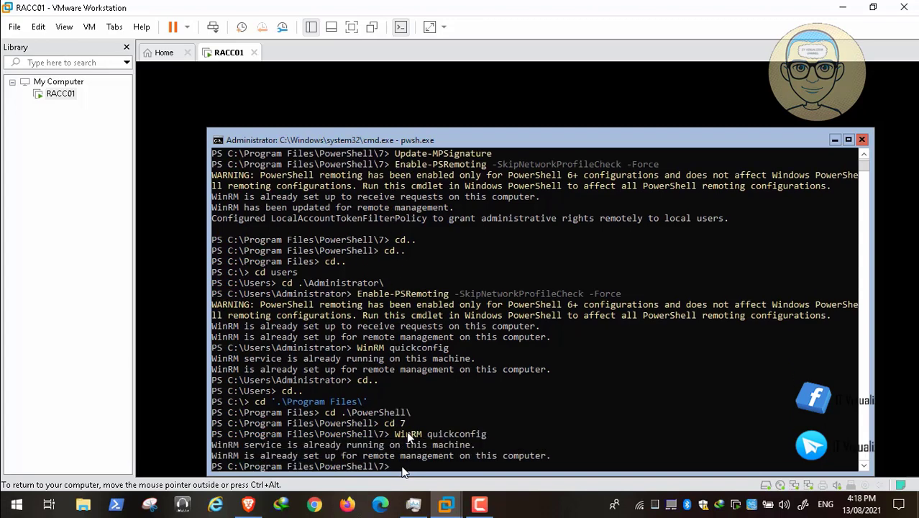
key("alt+Tab")
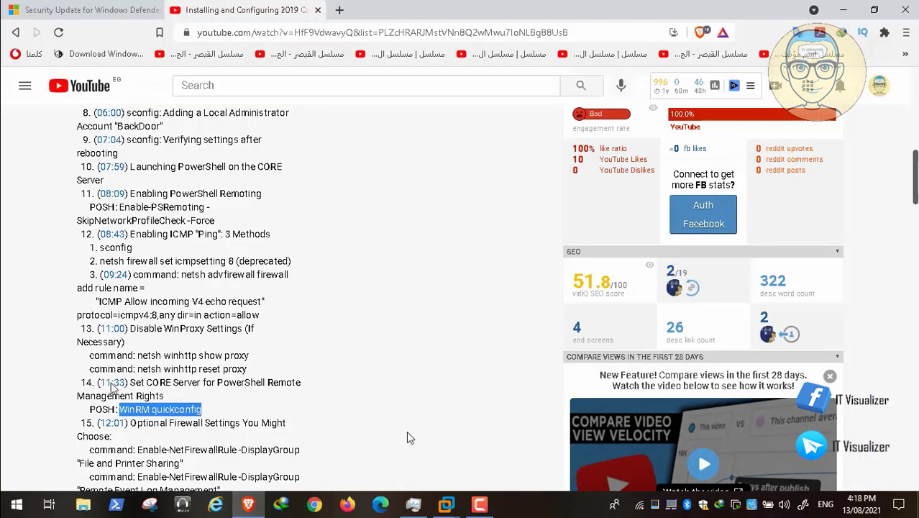
Step: Copy step 17's Set-NetFirewallProfile -Profile Domain,Public,Private -Enabled False command from the description
scroll(407, 432, "down", 2)
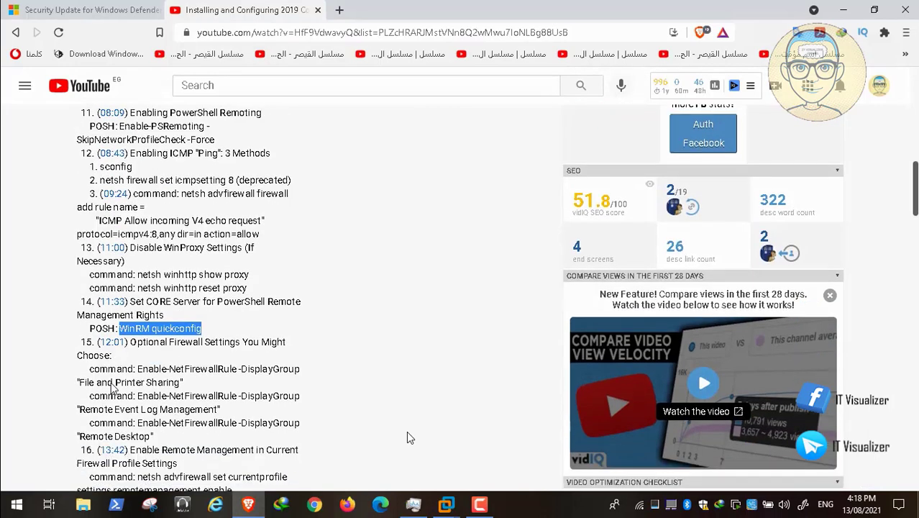
scroll(407, 436, "down", 1)
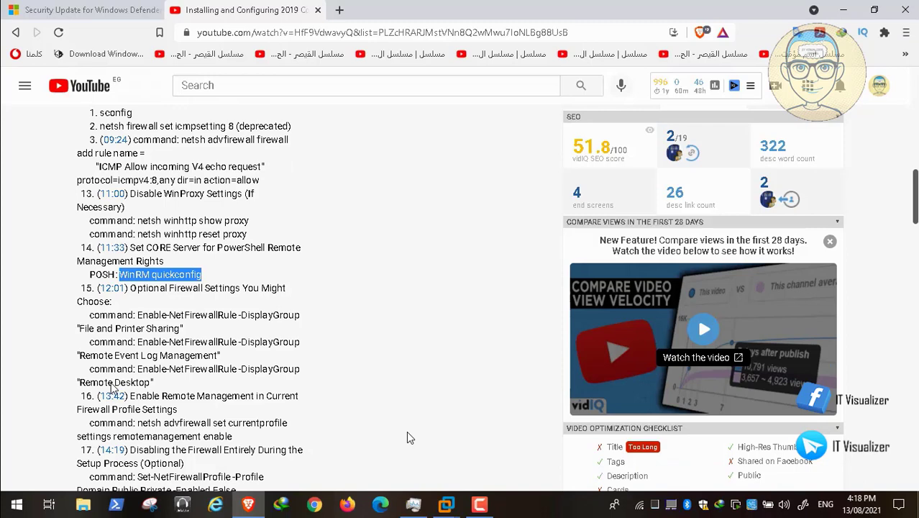
scroll(406, 437, "down", 1)
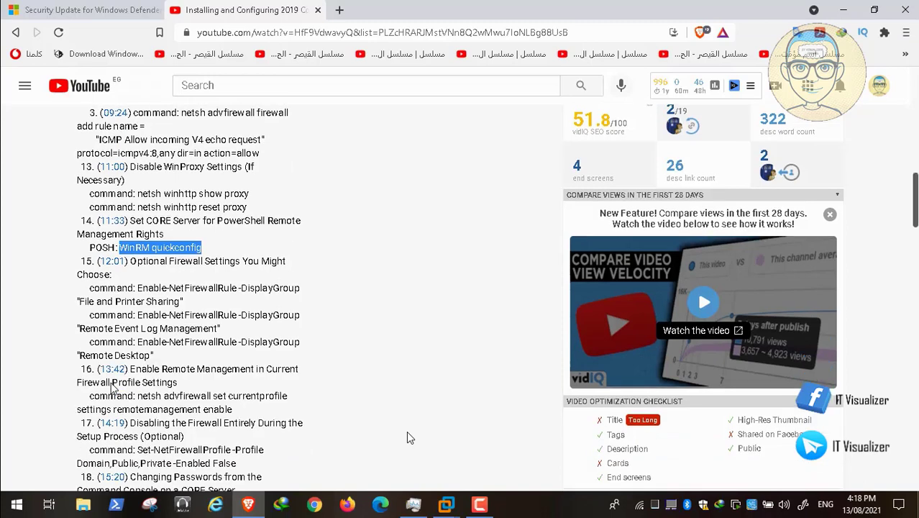
scroll(406, 437, "down", 1)
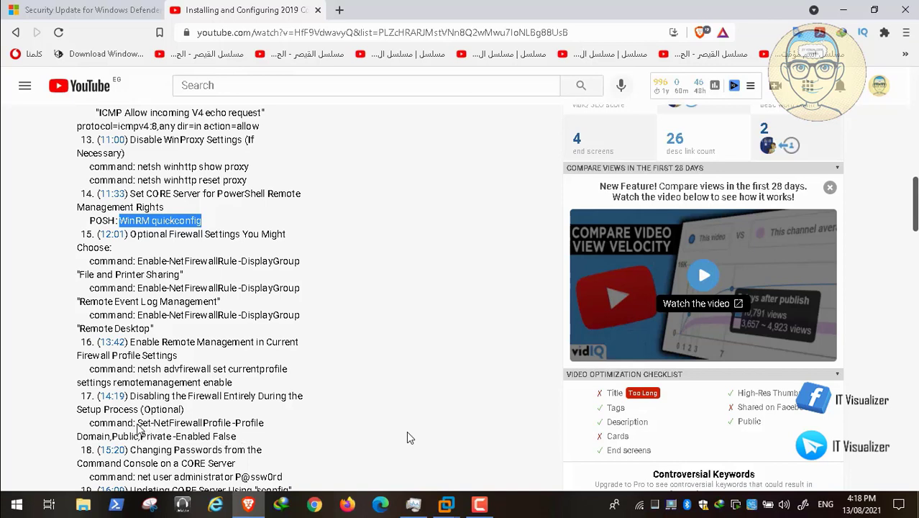
left_click_drag(137, 424, 265, 439)
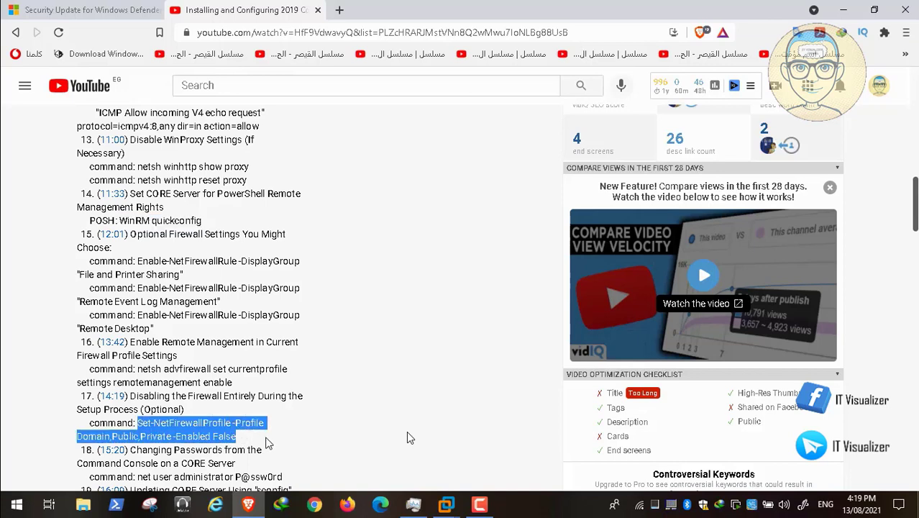
right_click(211, 427)
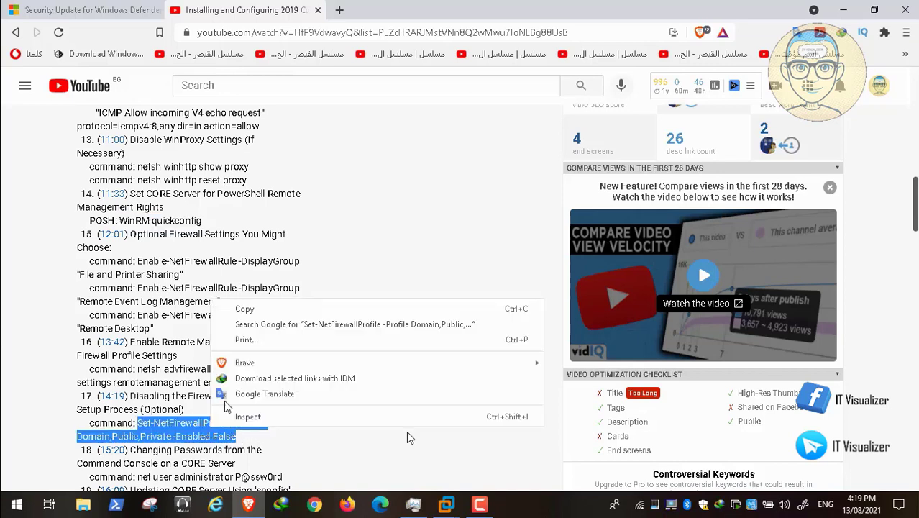
left_click(260, 309)
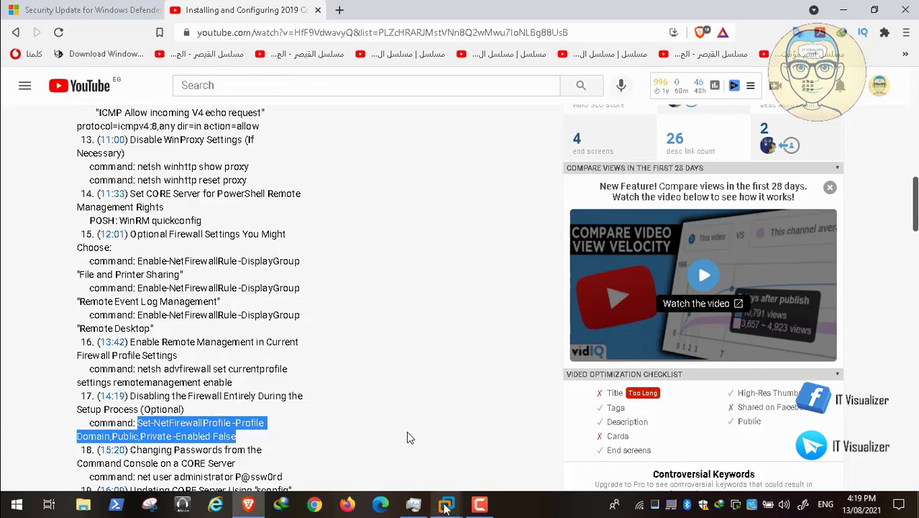
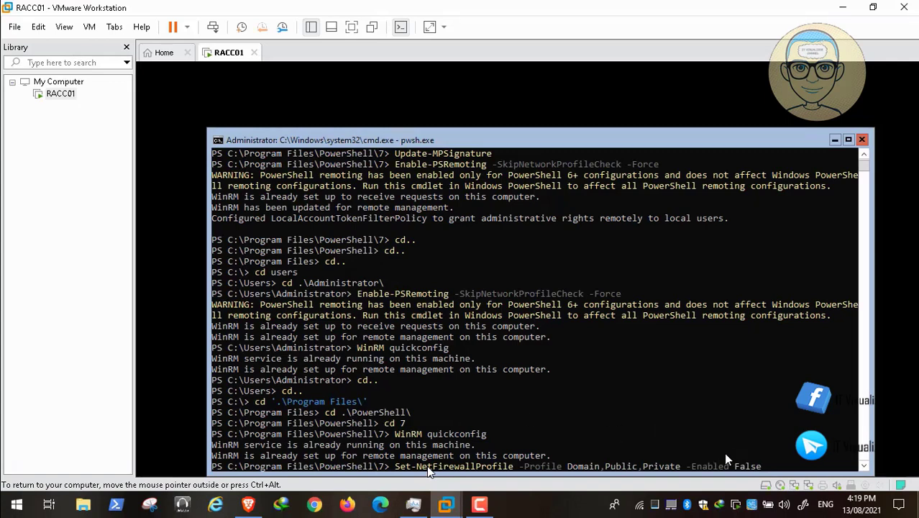
Step: Run Set-NetFirewallProfile to disable the Domain, Public and Private firewall profiles on RACC01
key("Return")
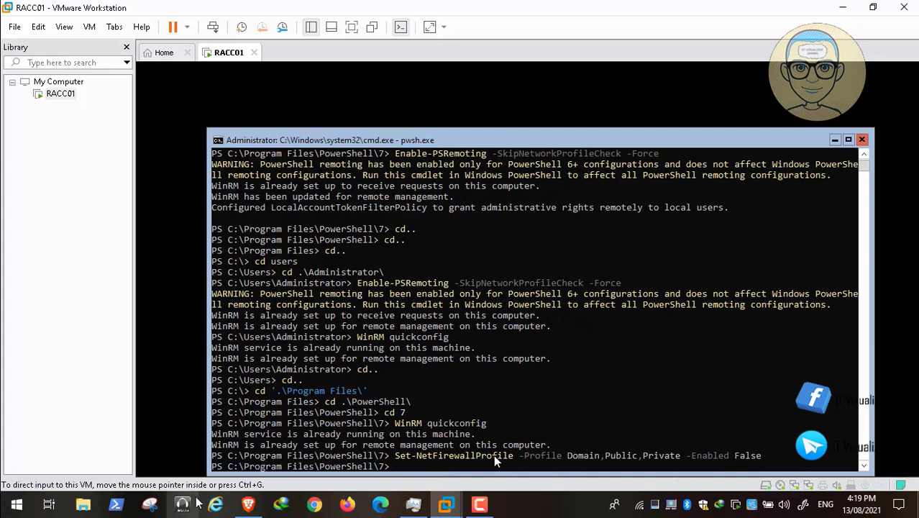
left_click(248, 505)
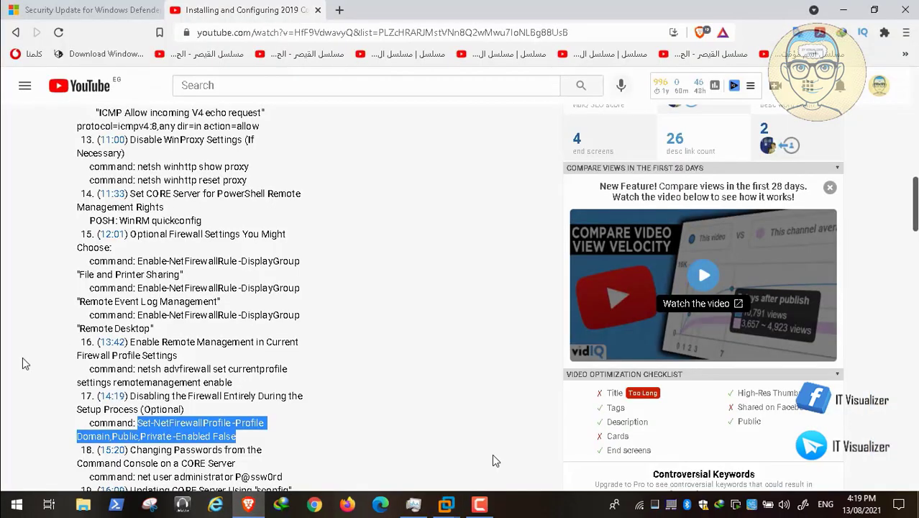
scroll(24, 364, "down", 1)
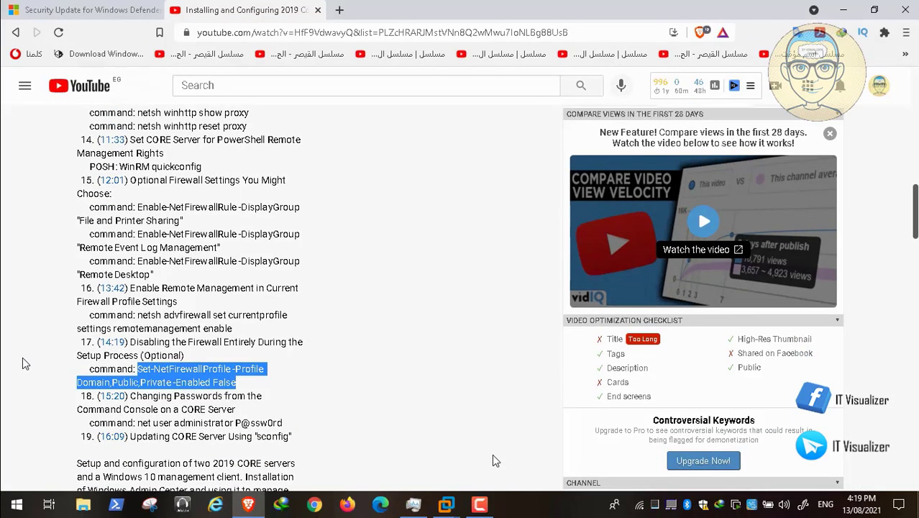
scroll(23, 363, "down", 1)
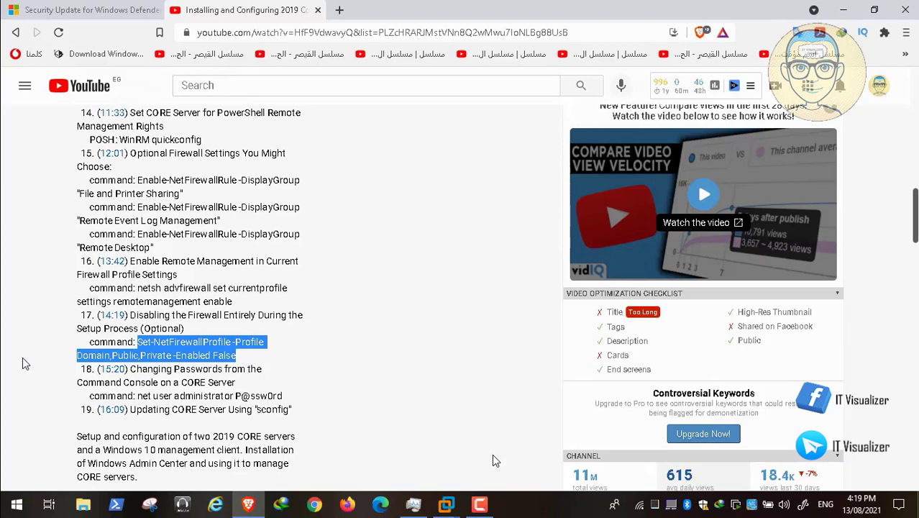
scroll(22, 363, "down", 2)
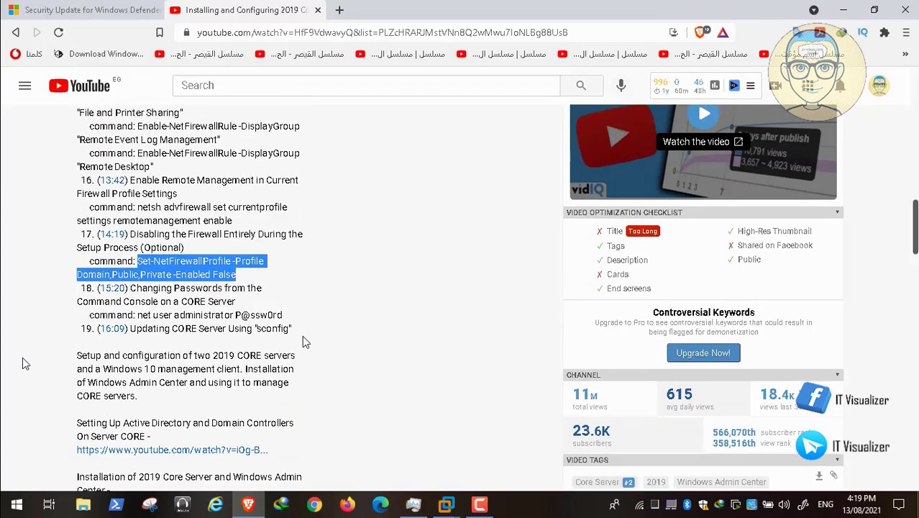
scroll(22, 363, "down", 1)
scroll(22, 363, "down", 1)
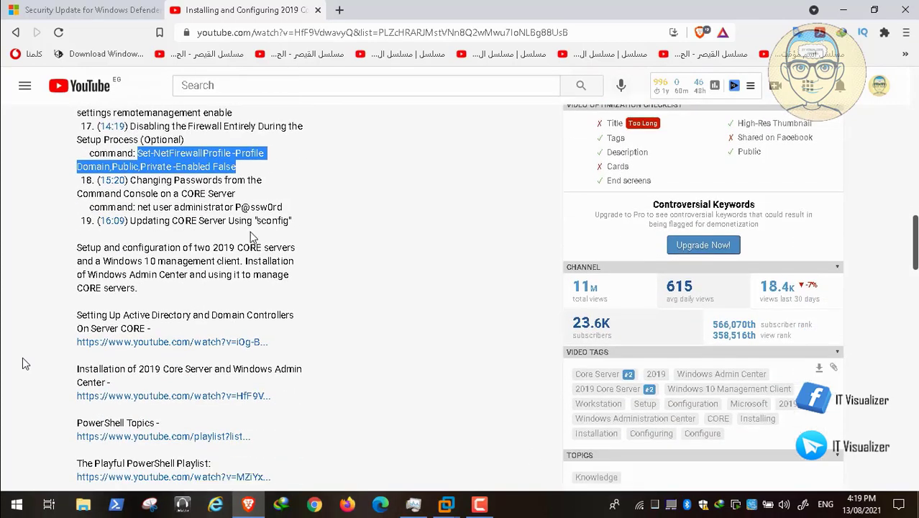
scroll(23, 363, "up", 4)
scroll(22, 364, "up", 8)
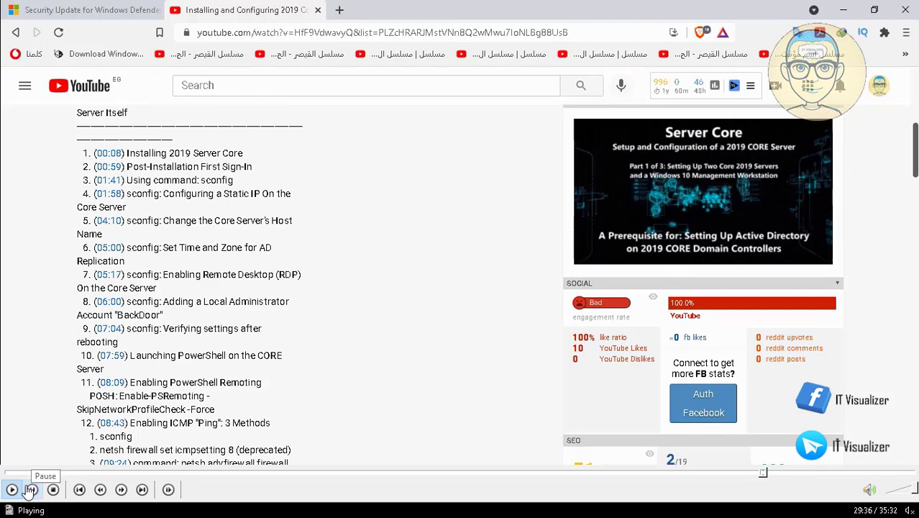
left_click(32, 490)
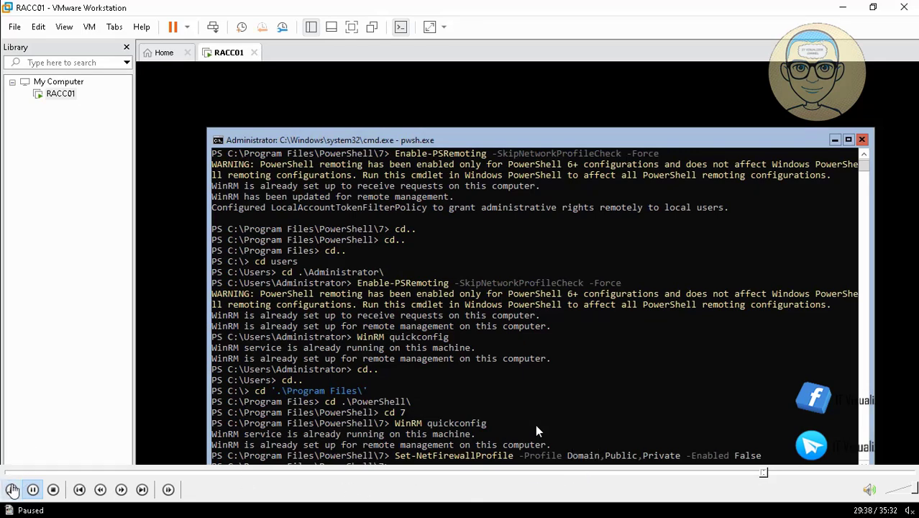
Step: Run sconfig on RACC01 and pick option 6, Download and Install Updates
left_click(13, 490)
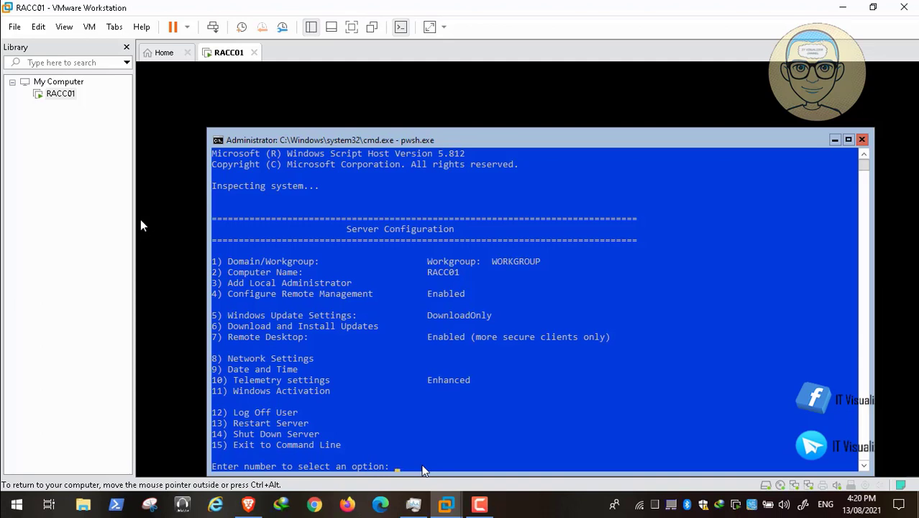
mouse_move(825, 477)
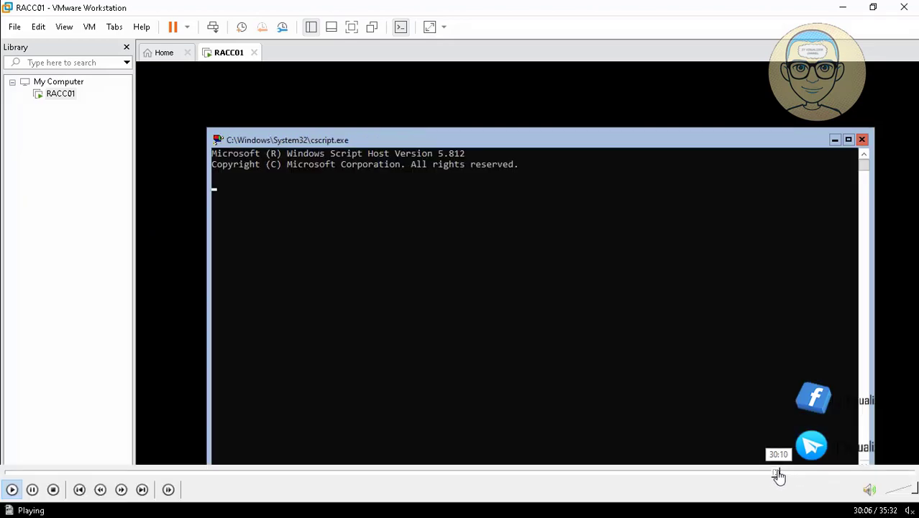
Step: Choose All updates rather than Recommended, and wait until five applicable updates are listed
left_click(777, 475)
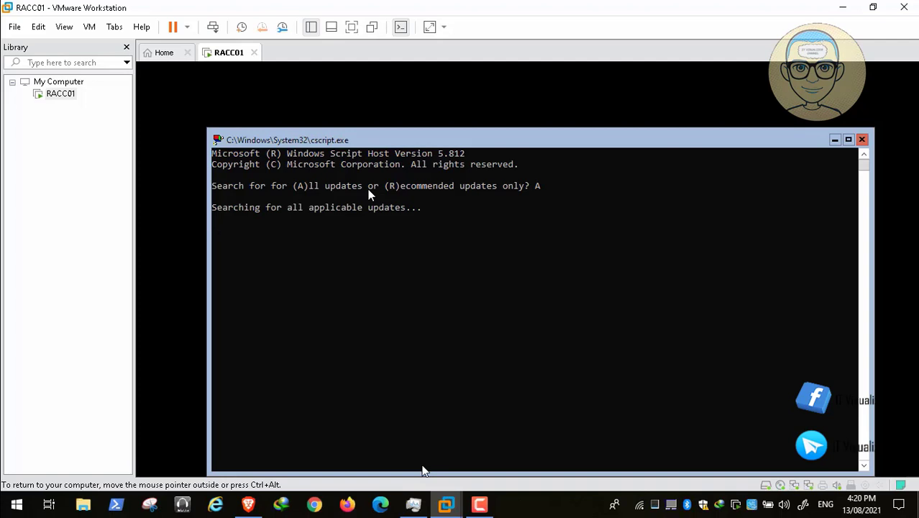
left_click(479, 504)
left_click(890, 404)
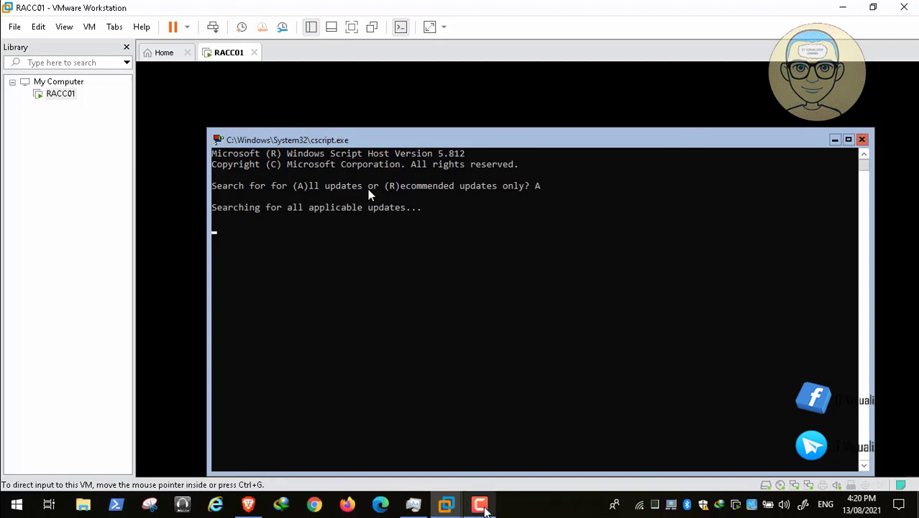
left_click(479, 504)
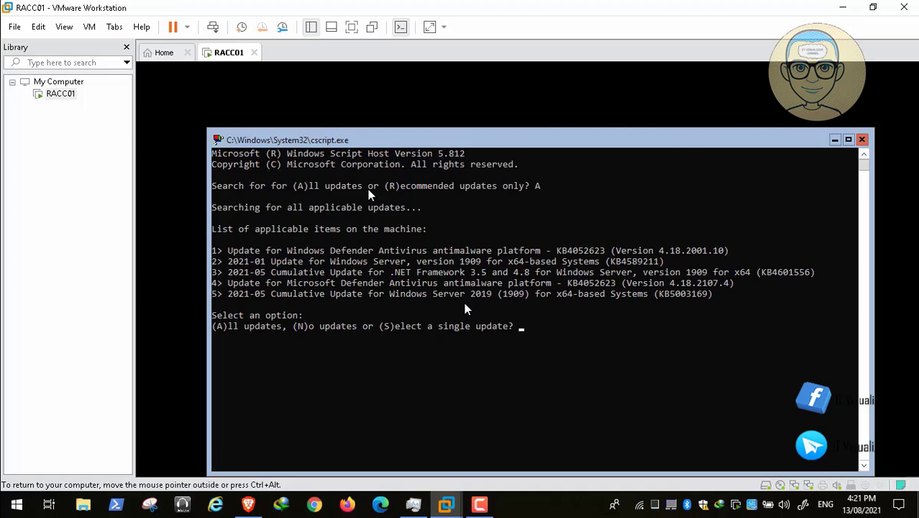
Step: Install all five listed updates, letting each one report Succeeded
type("A")
key("Return")
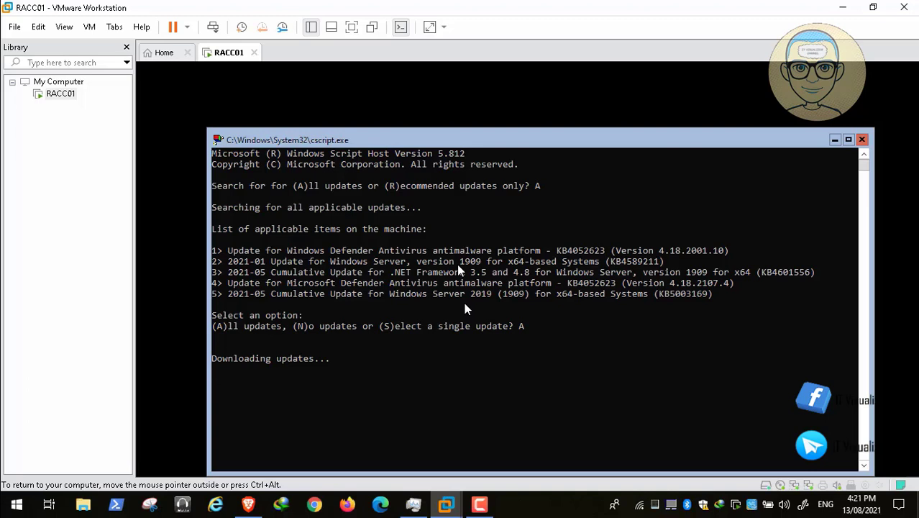
left_click(480, 504)
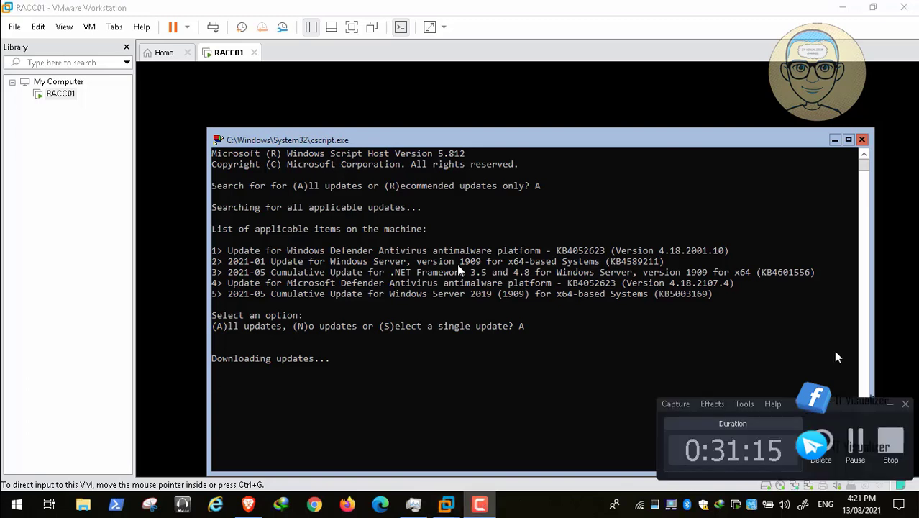
left_click(855, 442)
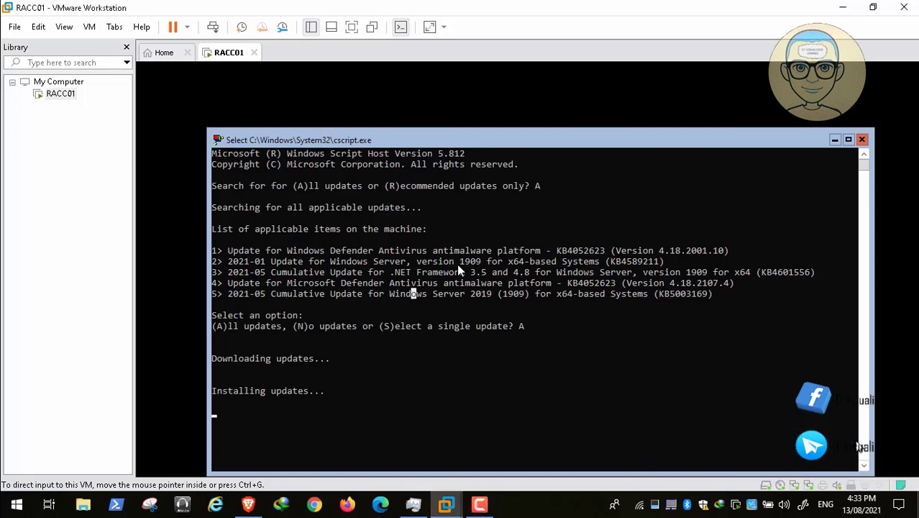
left_click(479, 505)
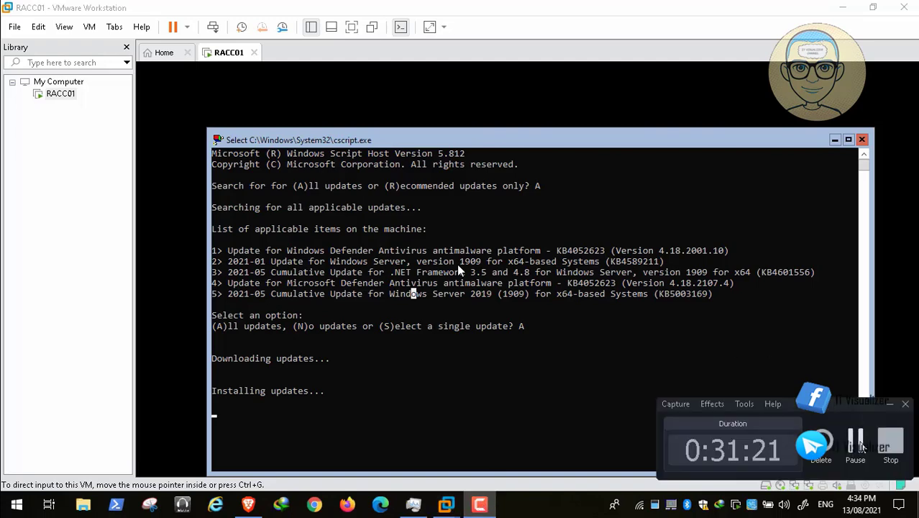
left_click(856, 441)
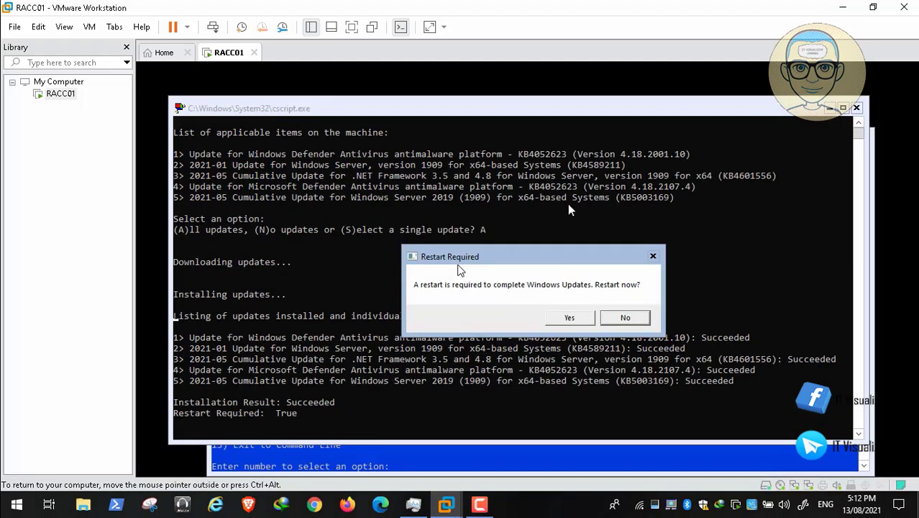
Step: Agree to the Restart Required prompt and continue past the installation results
left_click_drag(537, 251, 537, 202)
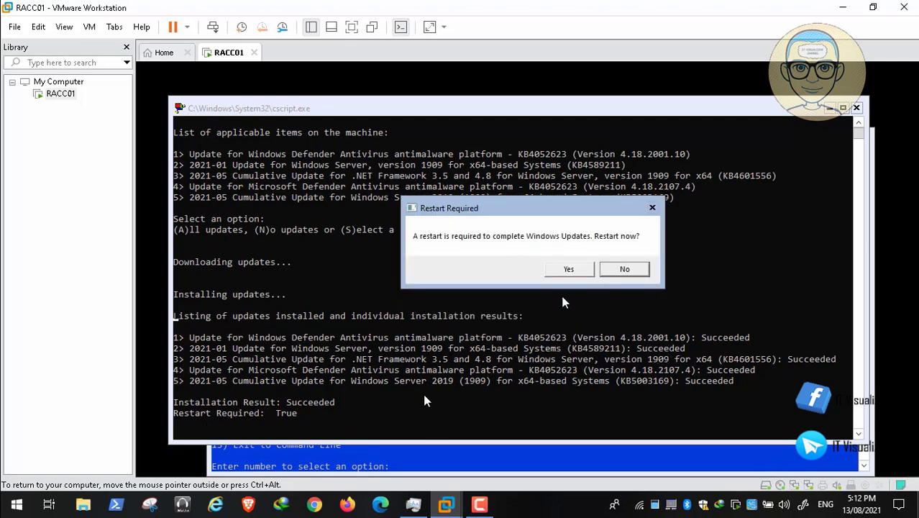
left_click(567, 270)
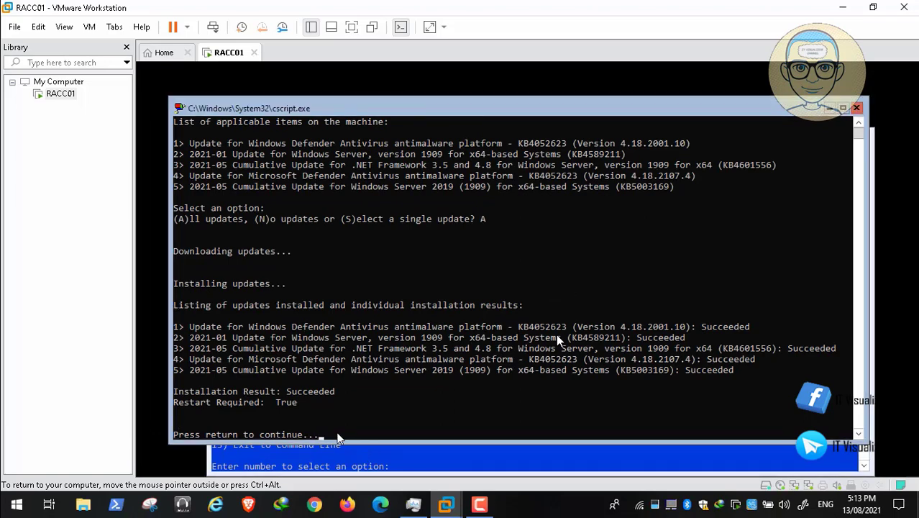
key("Return")
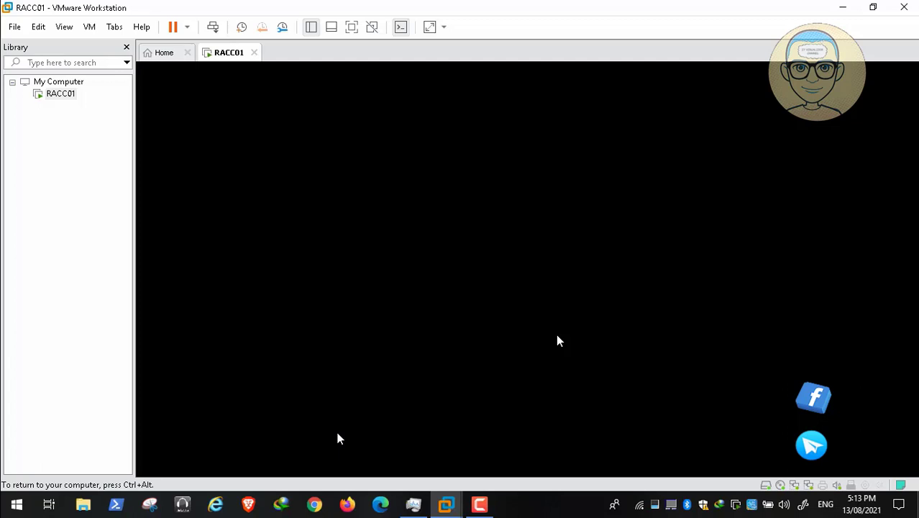
Step: Wait through the update reboot until RACC01 shows the 'Press Ctrl-Alt-Del to unlock' screen
left_click(480, 504)
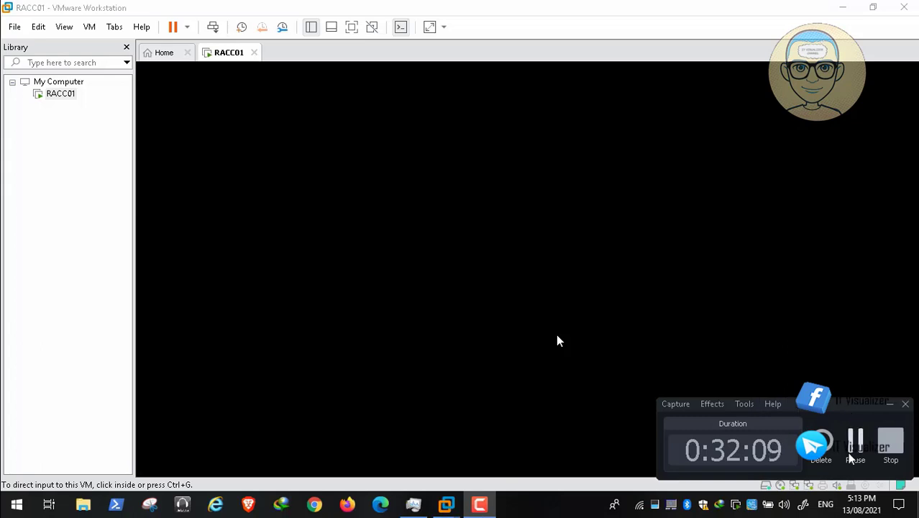
left_click(855, 442)
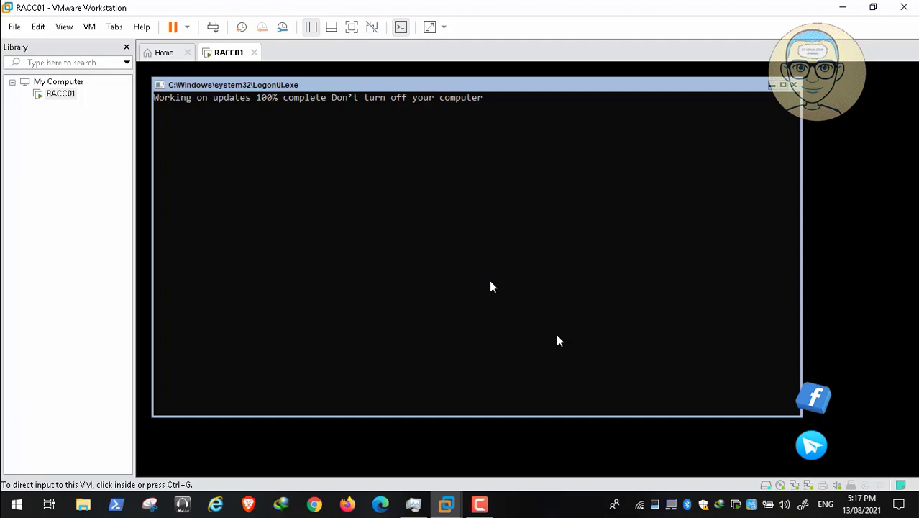
key("space")
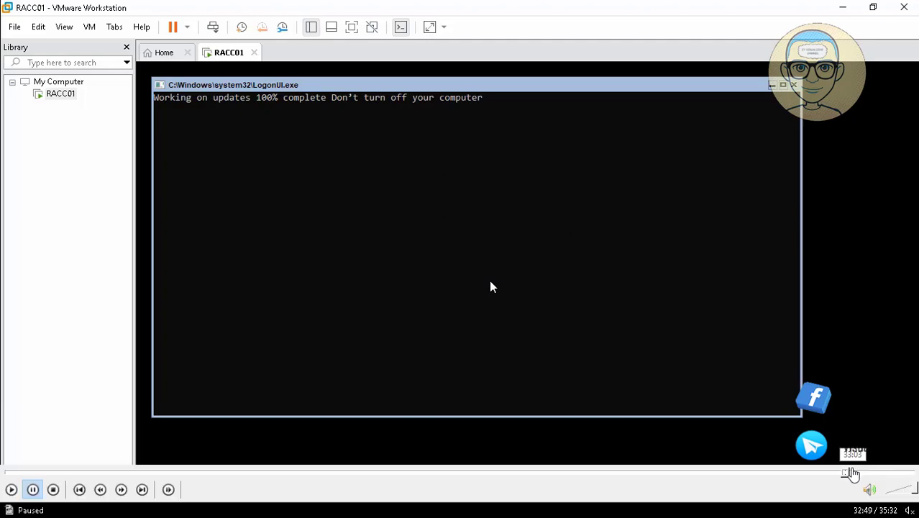
left_click(856, 472)
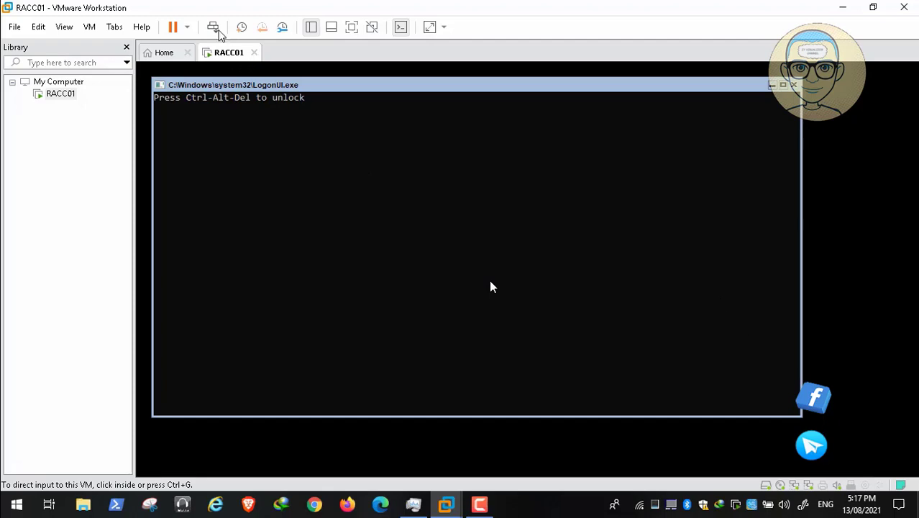
Step: Sign in to RACC01 as Administrator and give the VM console keyboard focus
mouse_move(368, 509)
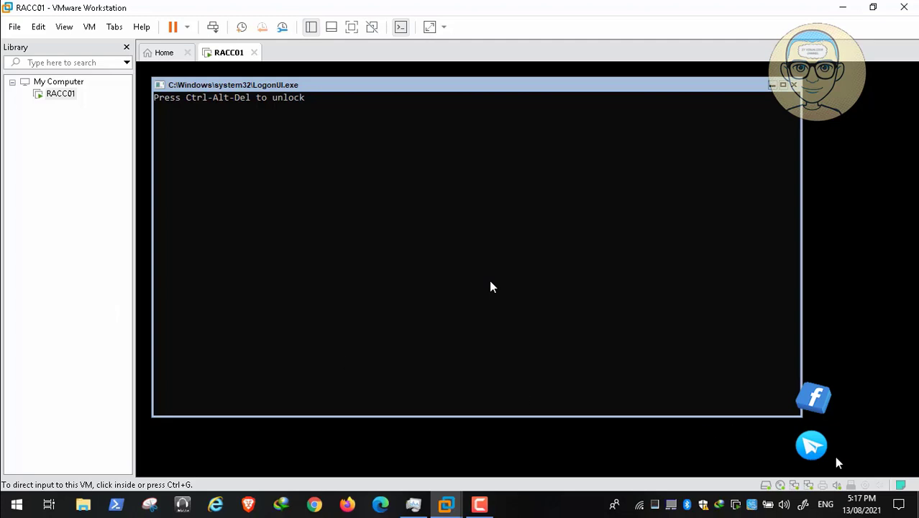
left_click(860, 472)
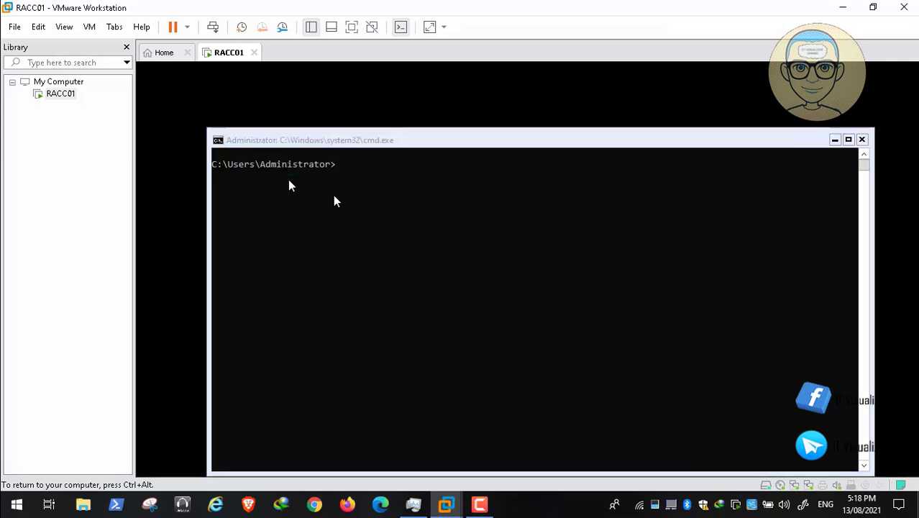
left_click(334, 200)
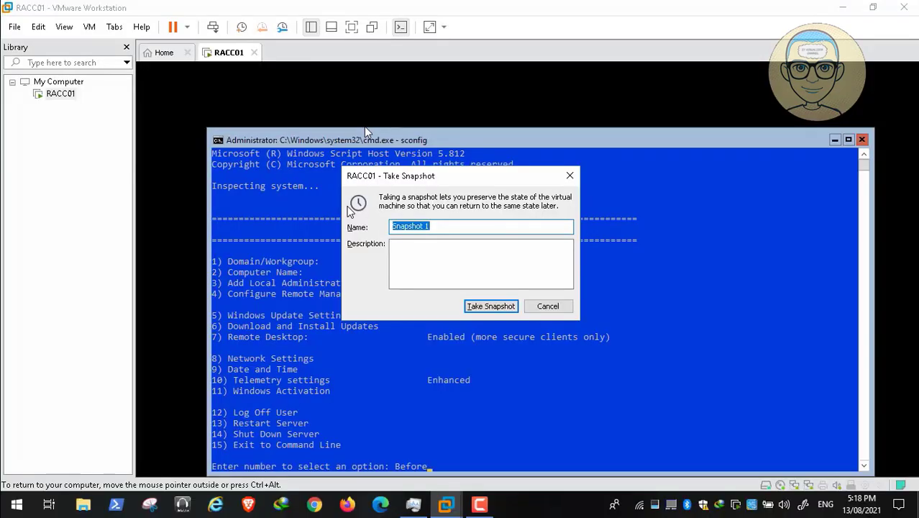
Step: Replace 'Snapshot 1' with the name 'Before Domain Creation' and take the snapshot
key("BackSpace")
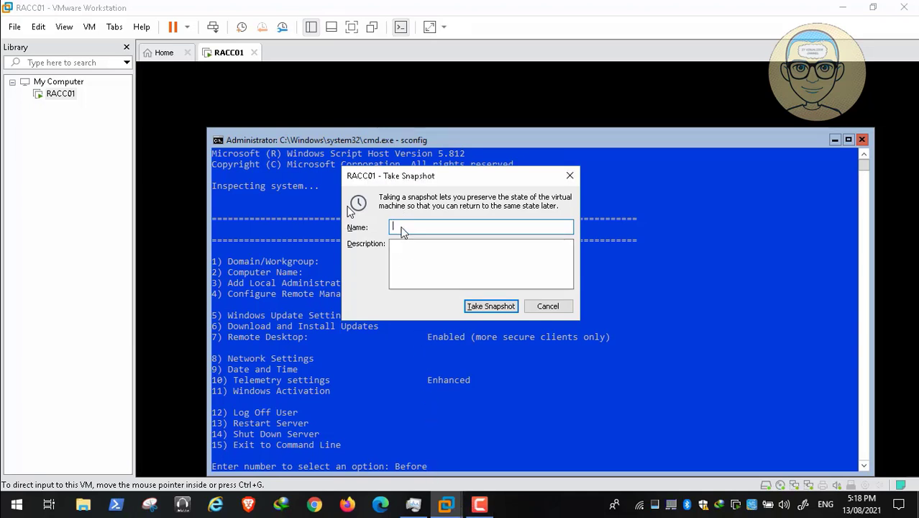
type("Before Domain Creation")
left_click(490, 308)
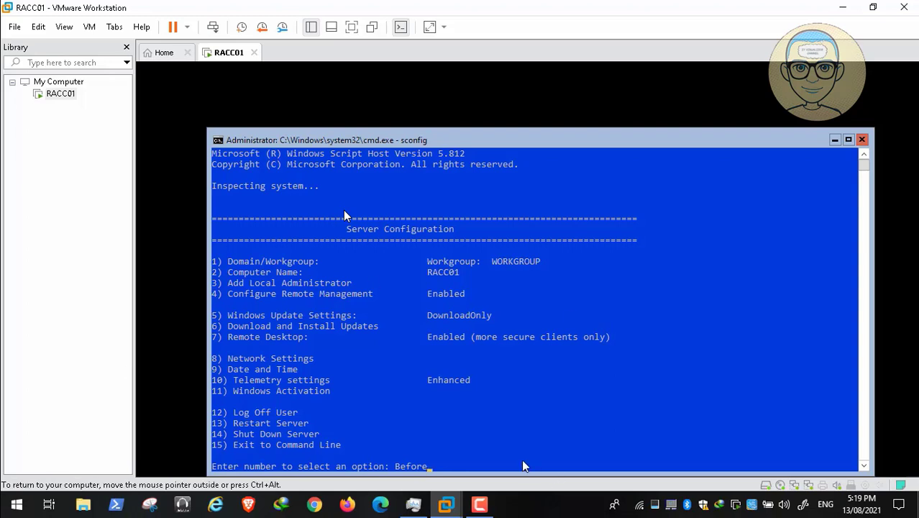
Step: Enter sconfig option 14 and confirm shutting down RACC01
key("BackSpace")
key("BackSpace")
key("BackSpace")
key("BackSpace")
key("BackSpace")
key("BackSpace")
type("15")
key("BackSpace")
key("BackSpace")
type("14")
key("Return")
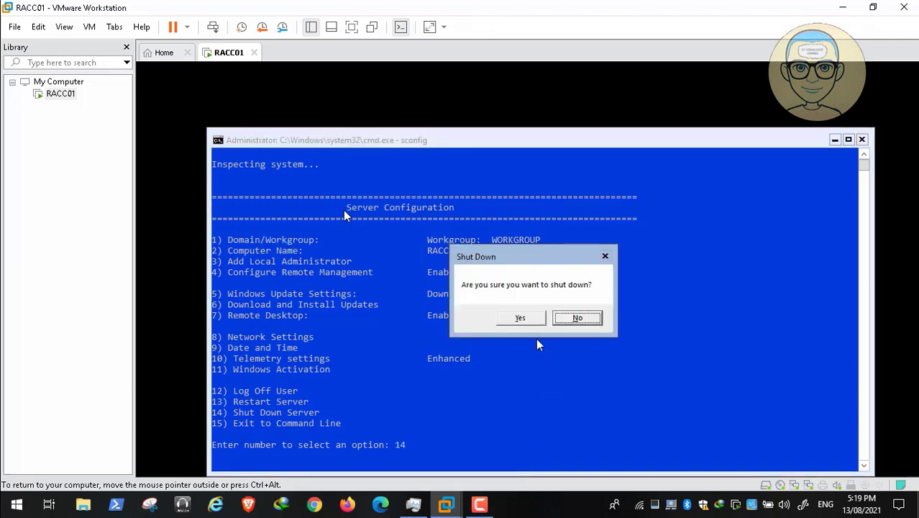
left_click(519, 316)
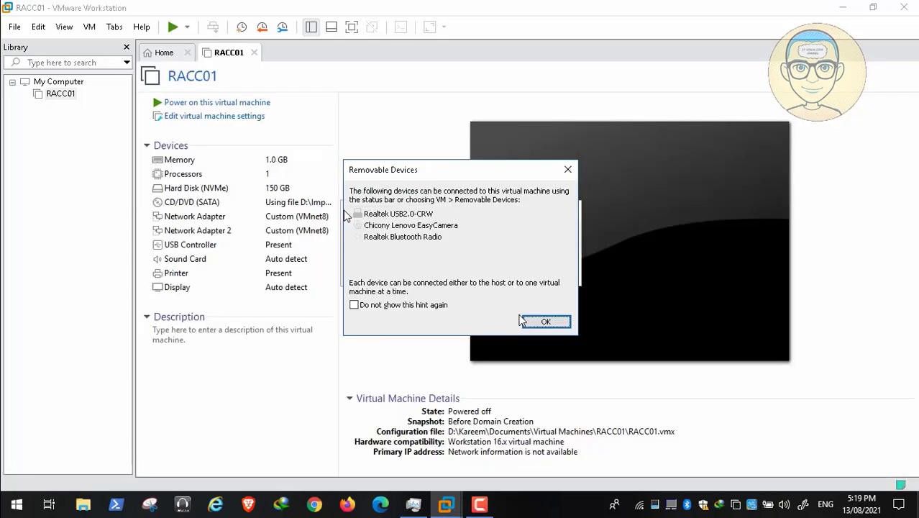
Step: Dismiss the Removable Devices notice, choose Just Power off, and close the Video01.mp4 replay
left_click(544, 321)
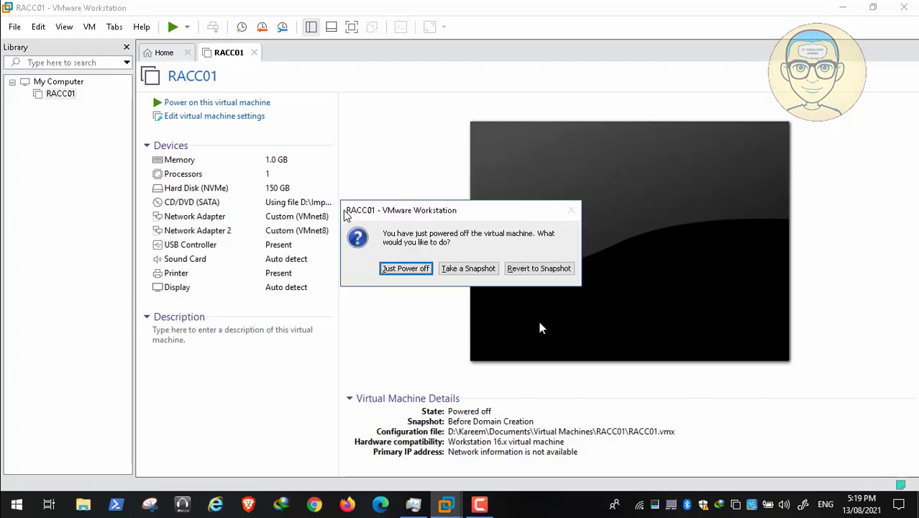
left_click(416, 273)
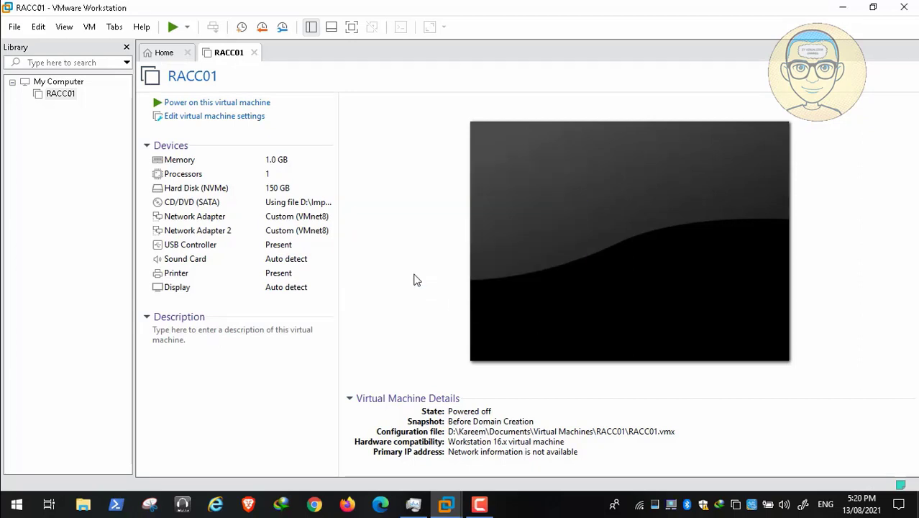
left_click(481, 504)
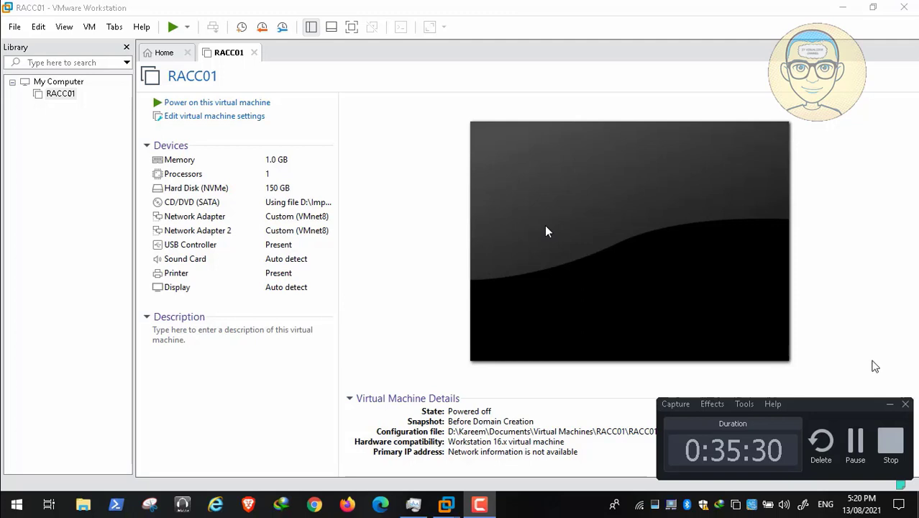
left_click(891, 437)
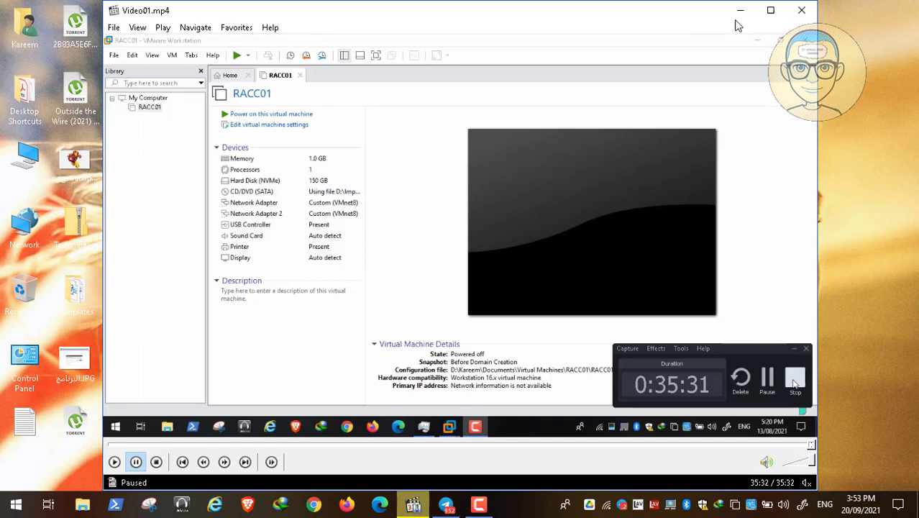
left_click(801, 13)
left_click(446, 505)
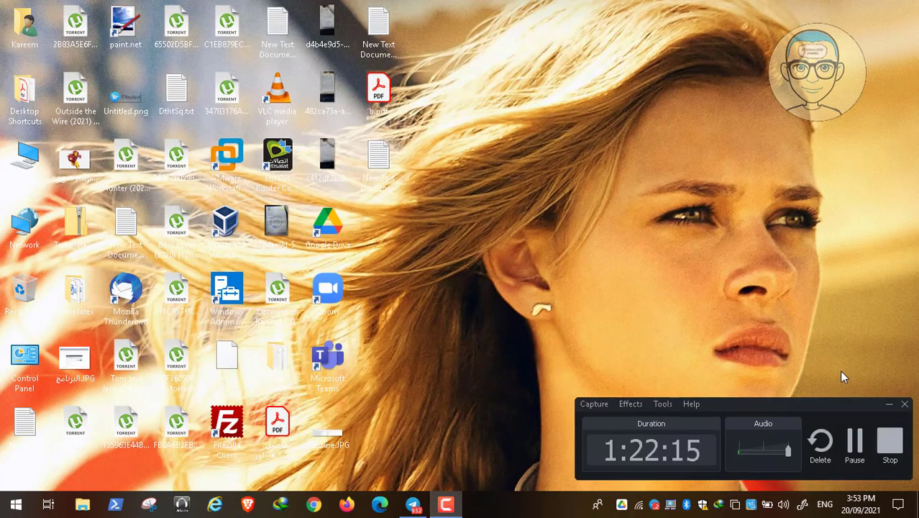